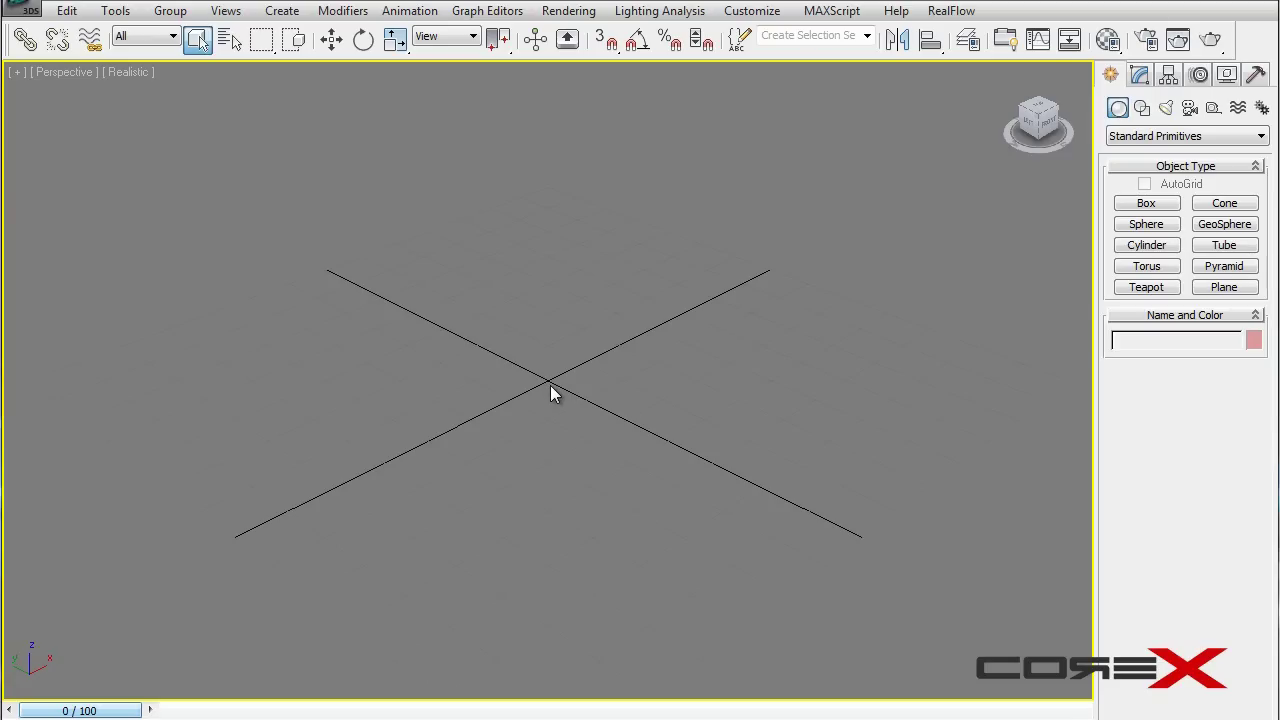
Draw a plane about 152 long by 253 wide in the Front viewport and centre it horizontally on the origin
click(1224, 287)
key(alt+w)
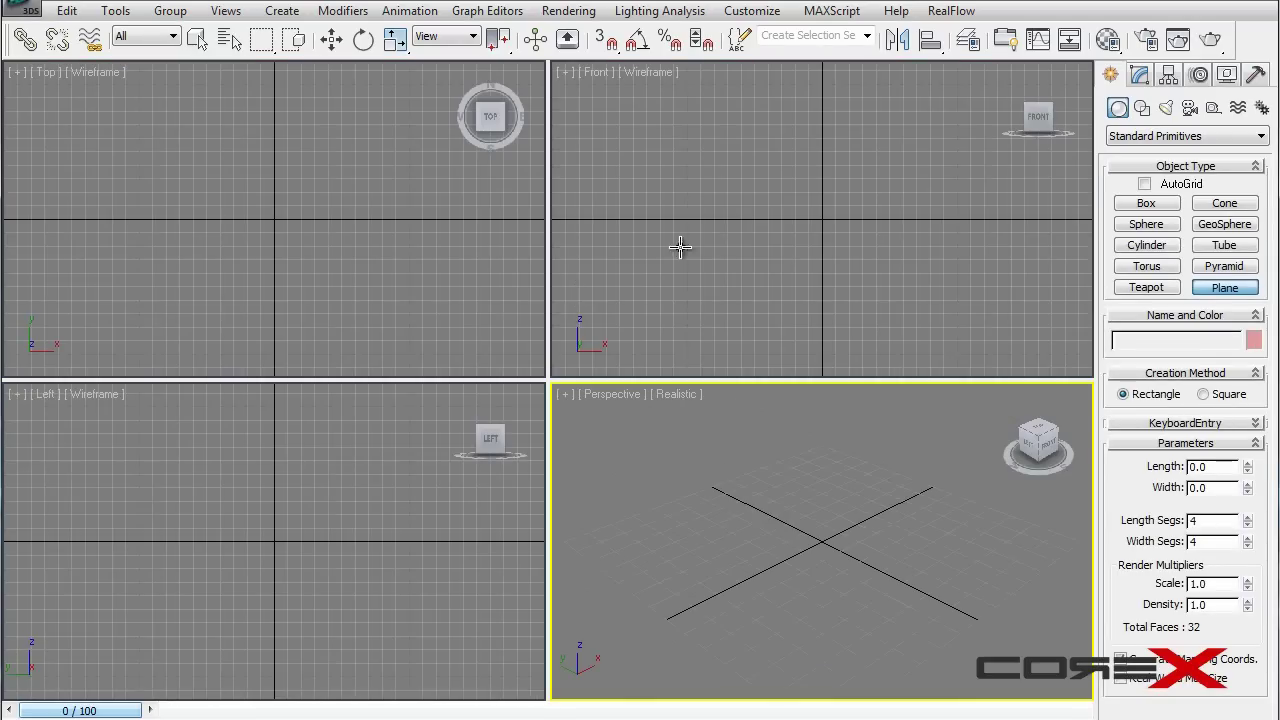
drag(660, 138, 1001, 342)
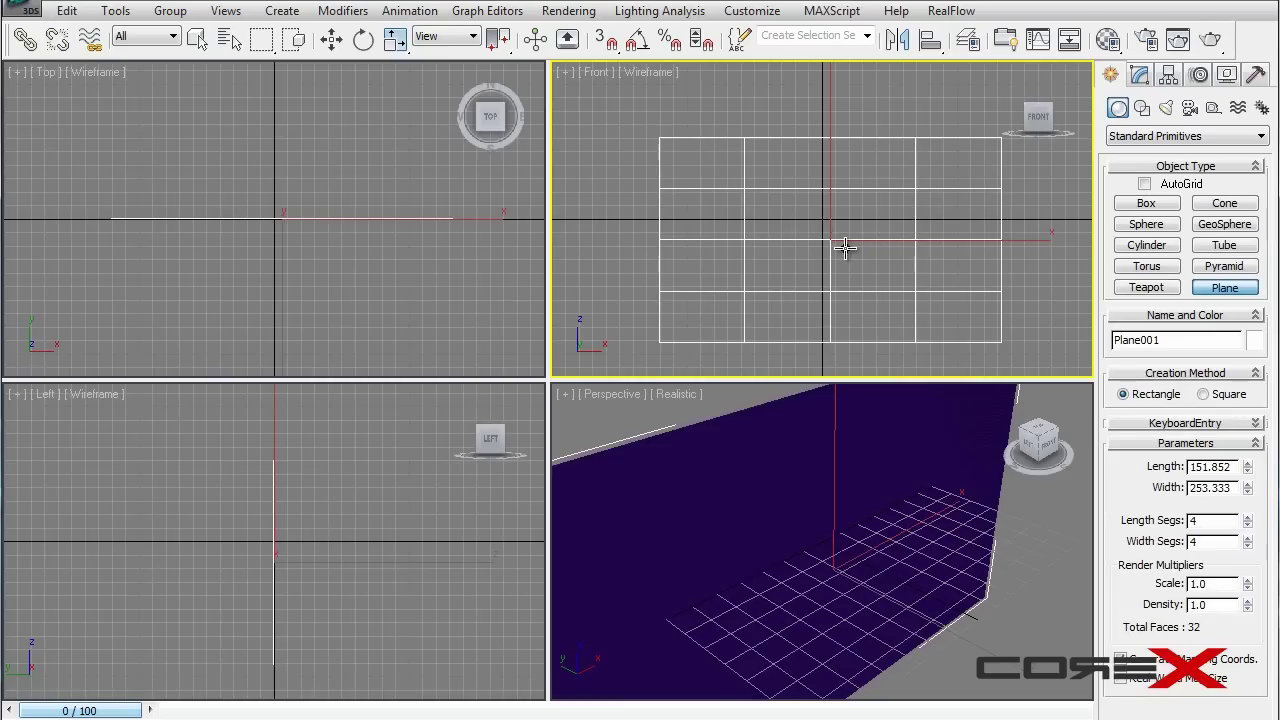
key(w)
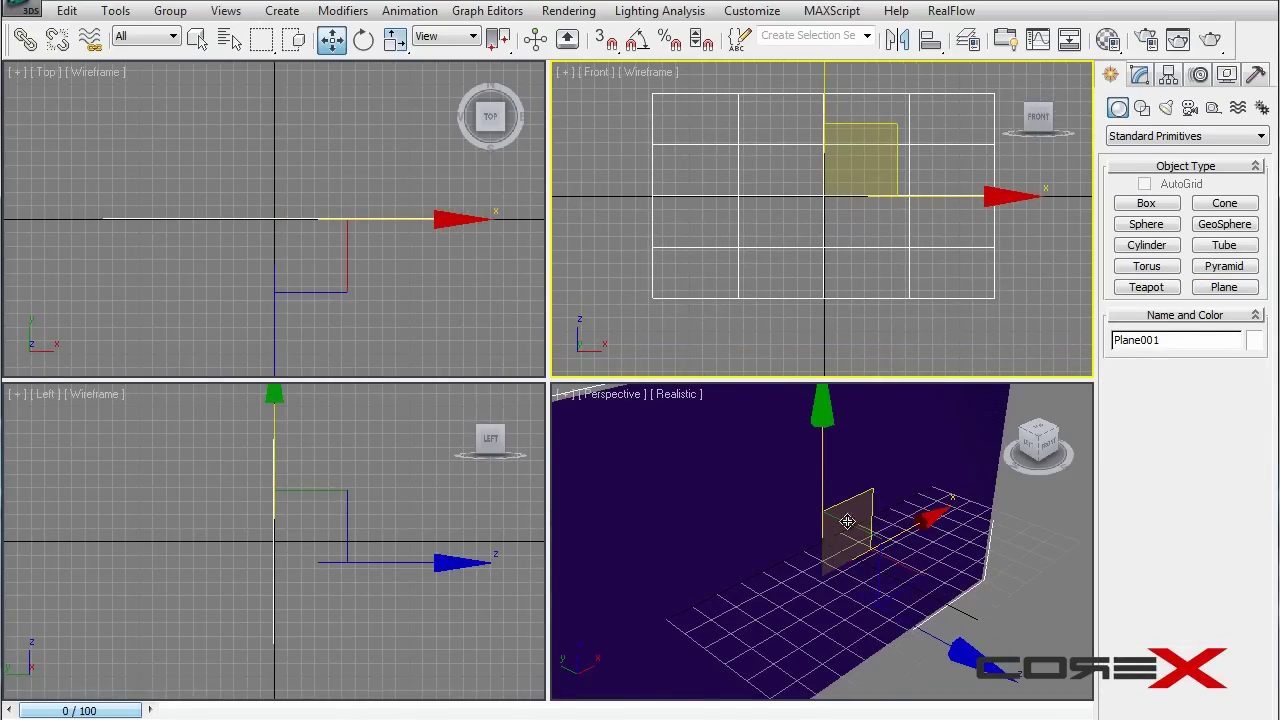
Maximize the Perspective viewport and display the whole plane as Shaded + Edged Faces
click(862, 508)
key(alt+w)
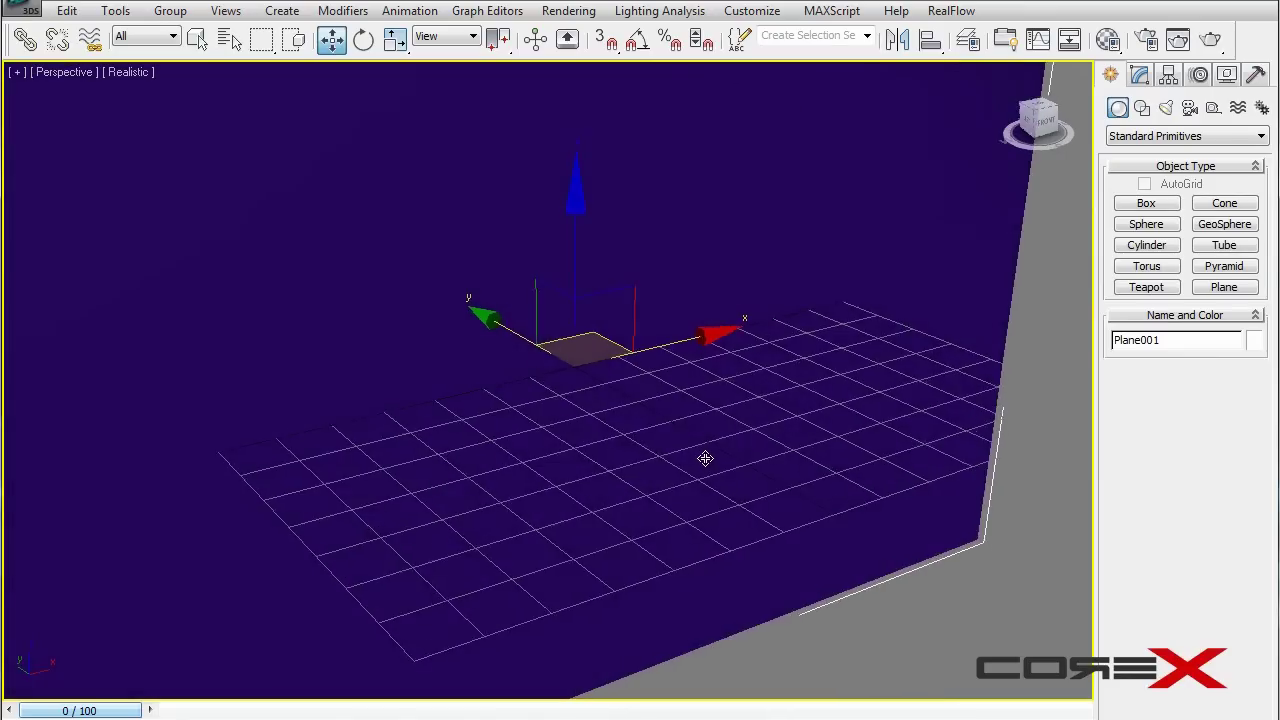
scroll(706, 457, down, 5)
key(F4)
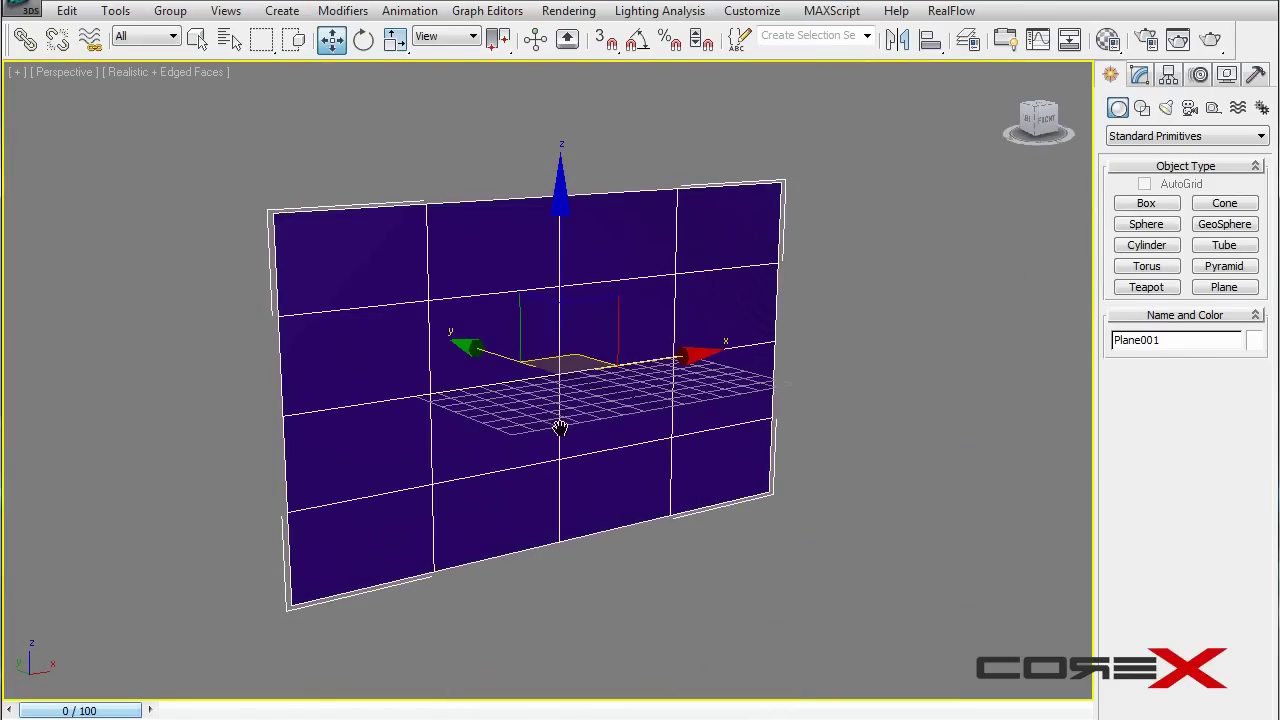
alt+middle_drag(560, 426, 534, 411)
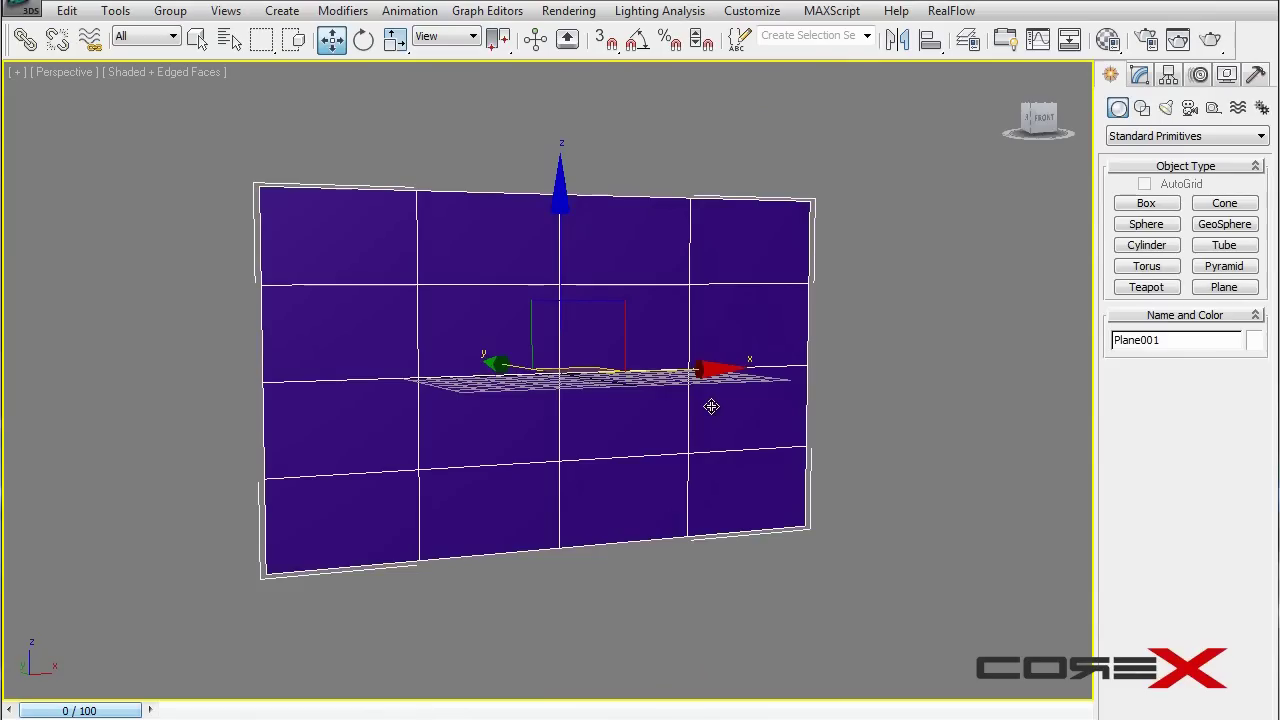
mouse_move(630, 388)
alt+middle_down()
mouse_move(623, 491)
mouse_move(638, 387)
alt+middle_up()
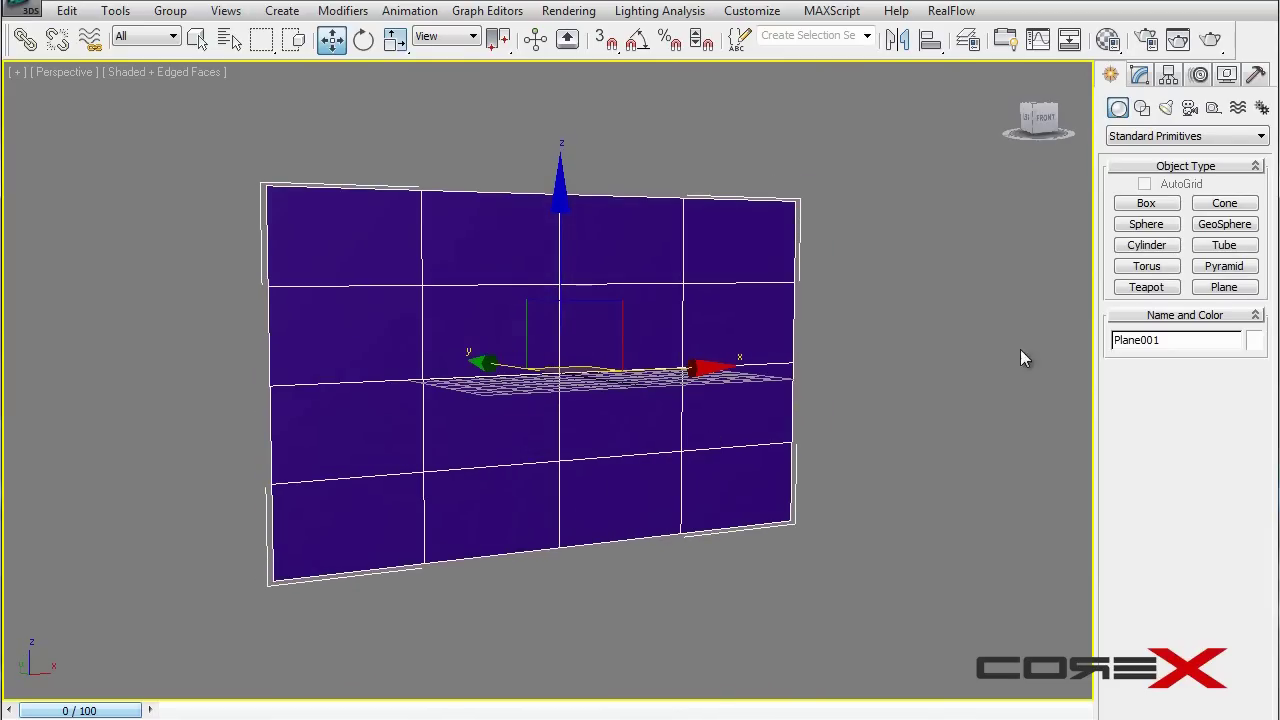
Set the plane's length and width segments to 50 each
click(1140, 78)
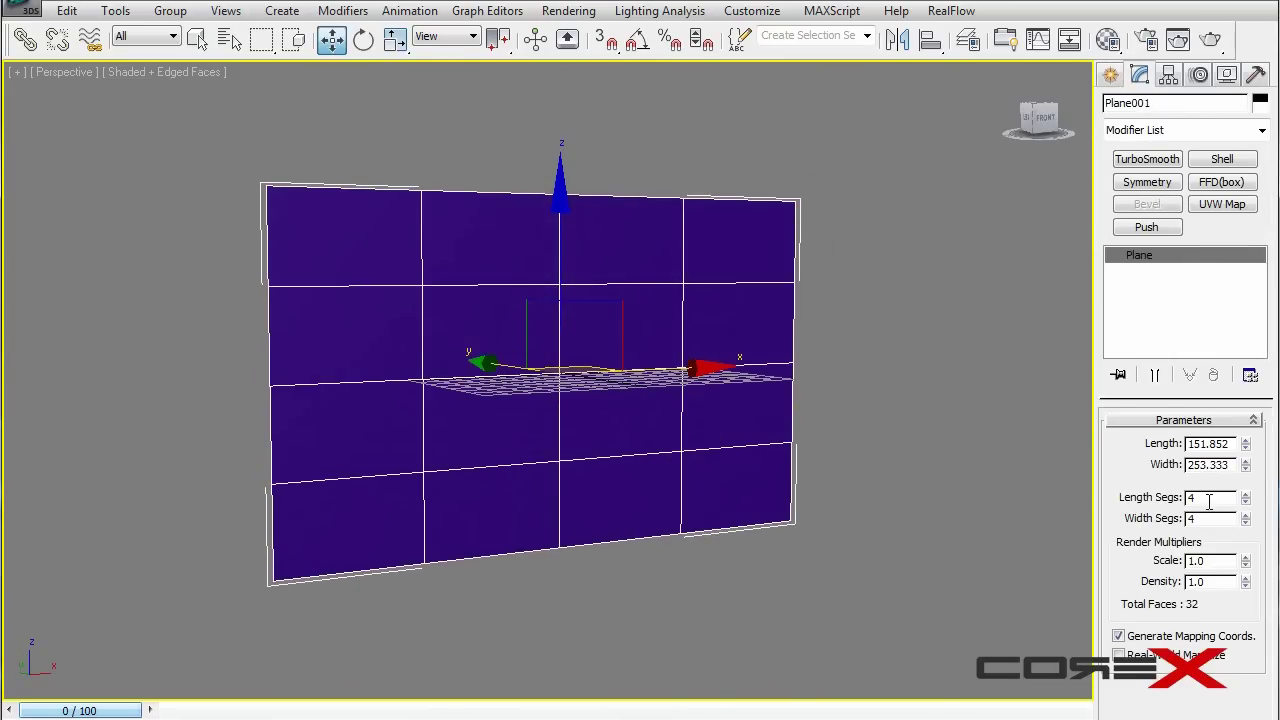
text(50)
key(Tab)
text(50)
key(Return)
mouse_move(706, 400)
alt+middle_down()
mouse_move(672, 394)
mouse_move(682, 432)
mouse_move(698, 412)
alt+middle_up()
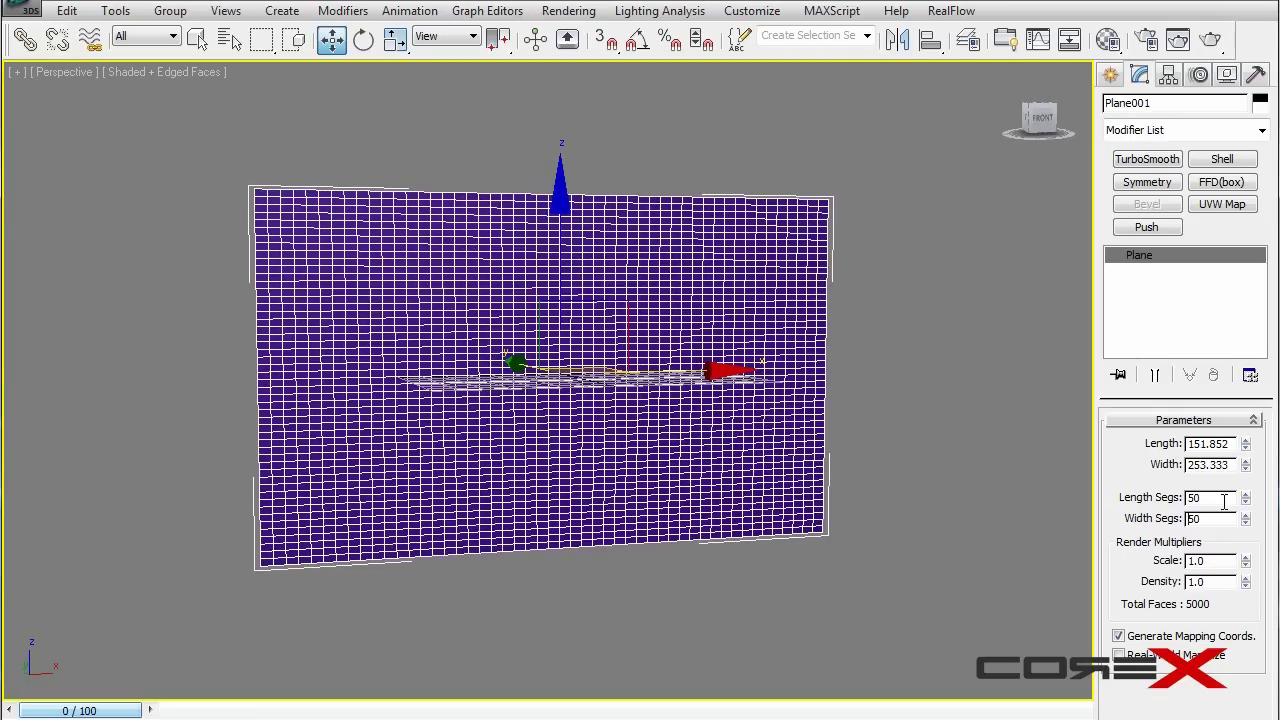
Set the plane's length and width segments to 40 each and keep the plane selected
text(40)
key(Tab)
text(40)
key(Return)
alt+middle_drag(593, 425, 563, 383)
scroll(563, 383, up, 8)
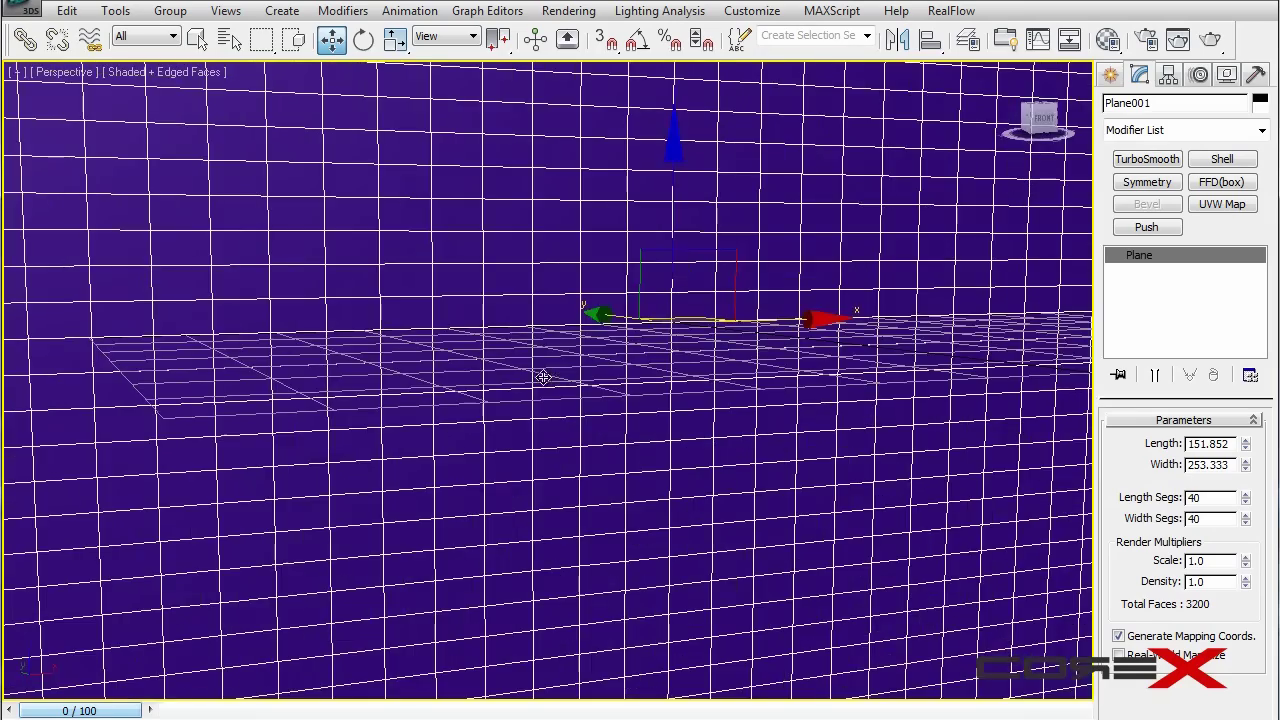
scroll(529, 390, down, 10)
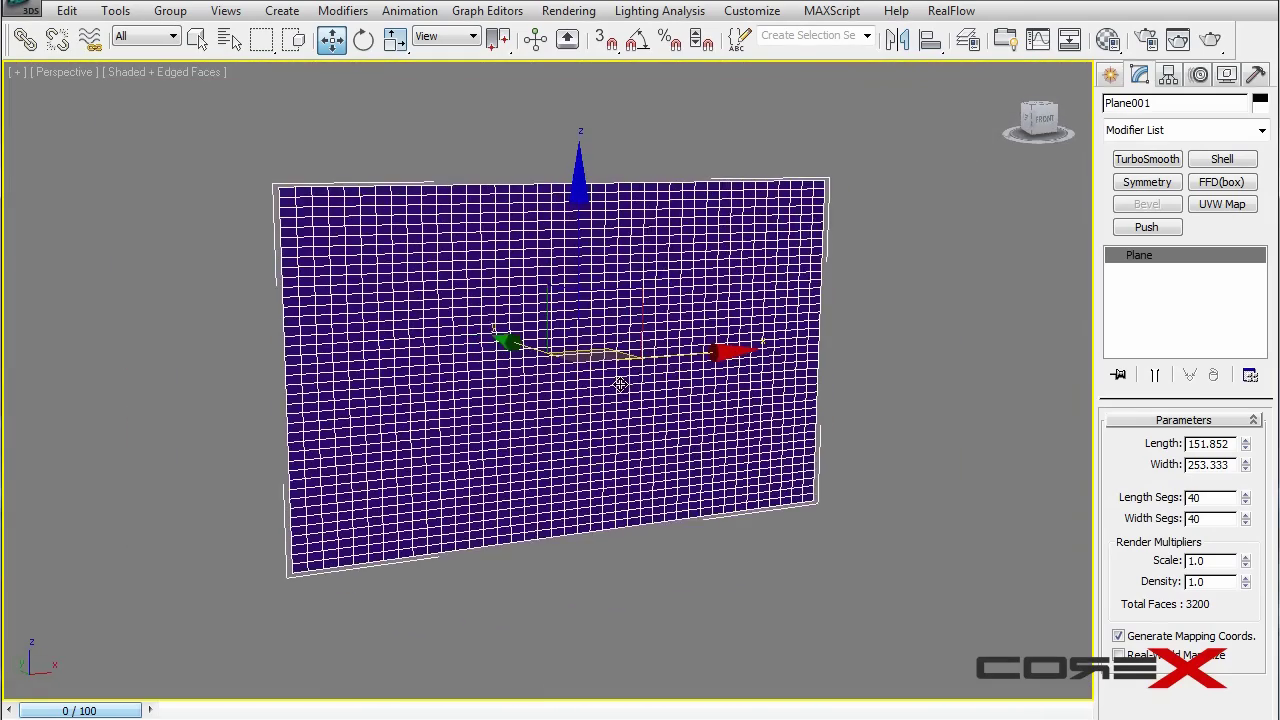
alt+middle_drag(620, 384, 626, 386)
click(920, 336)
key(ctrl+z)
Convert the plane to an Editable Poly and expand its sub-object levels
right_click(1231, 278)
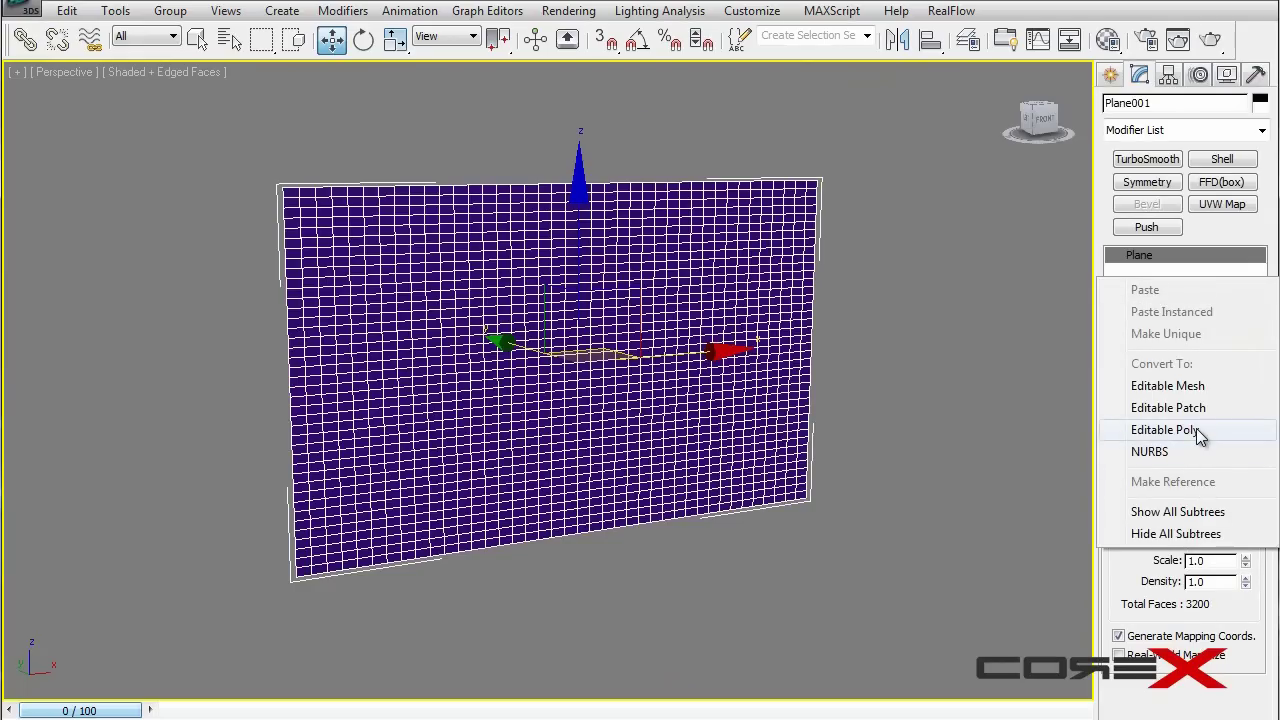
click(1196, 432)
click(1115, 256)
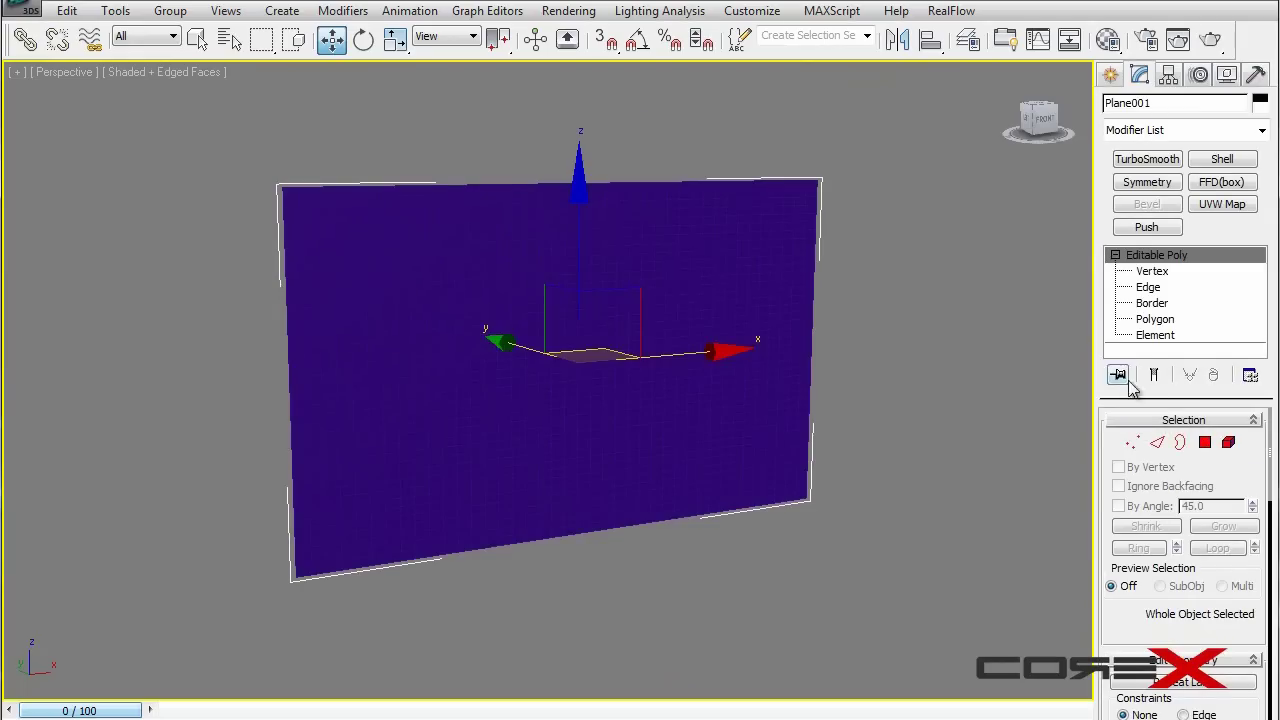
Switch to Vertex level and select all vertices of the plane
click(1134, 443)
key(ctrl+a)
alt+middle_drag(574, 449, 657, 434)
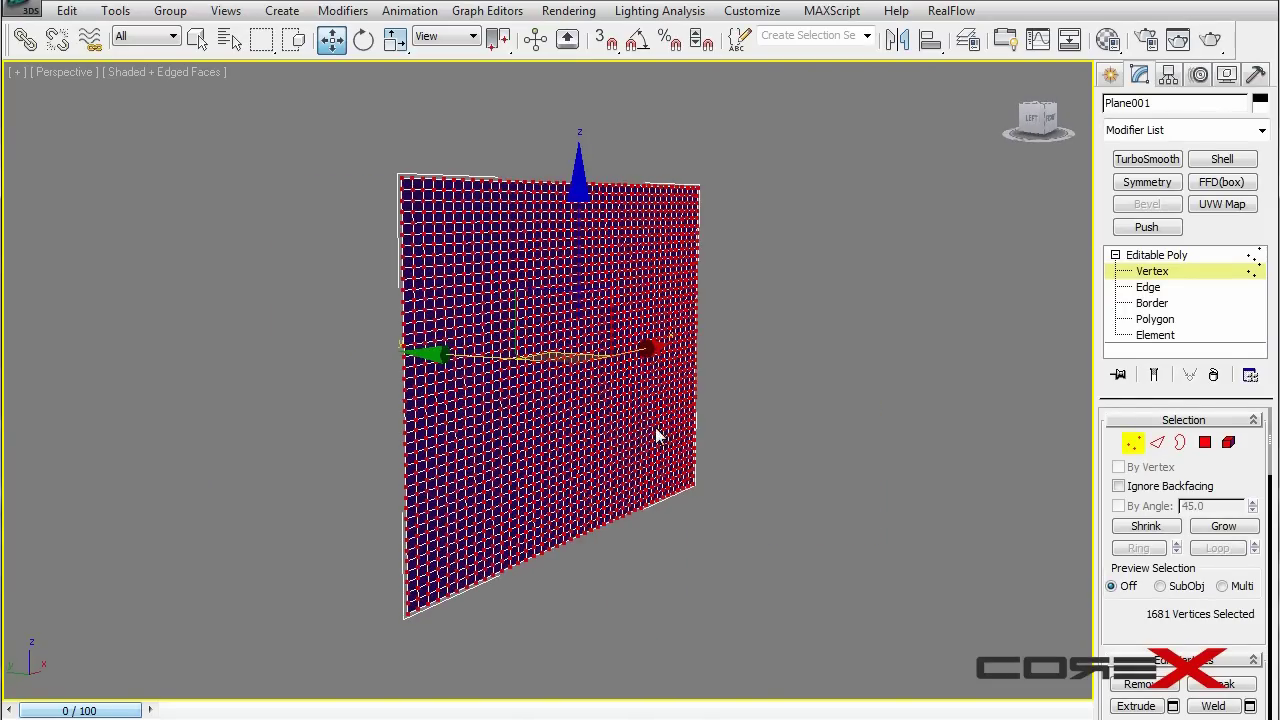
key(ctrl+s)
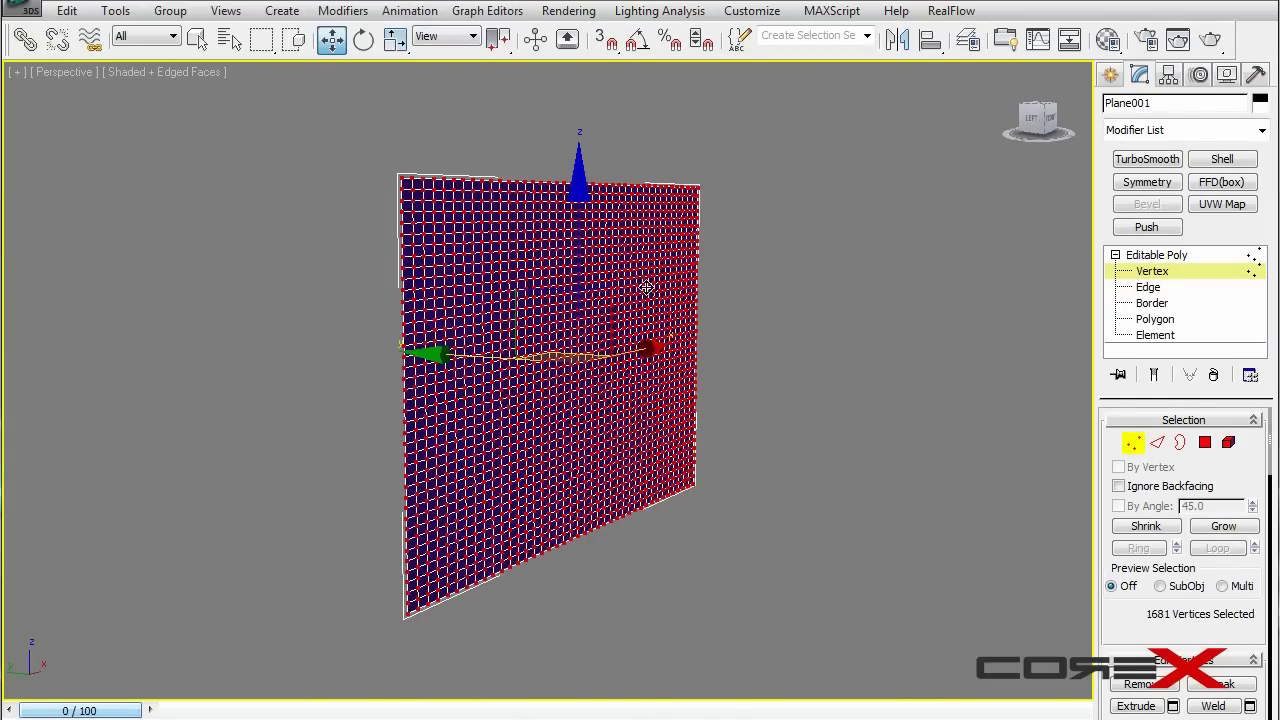
alt+middle_drag(640, 285, 555, 275)
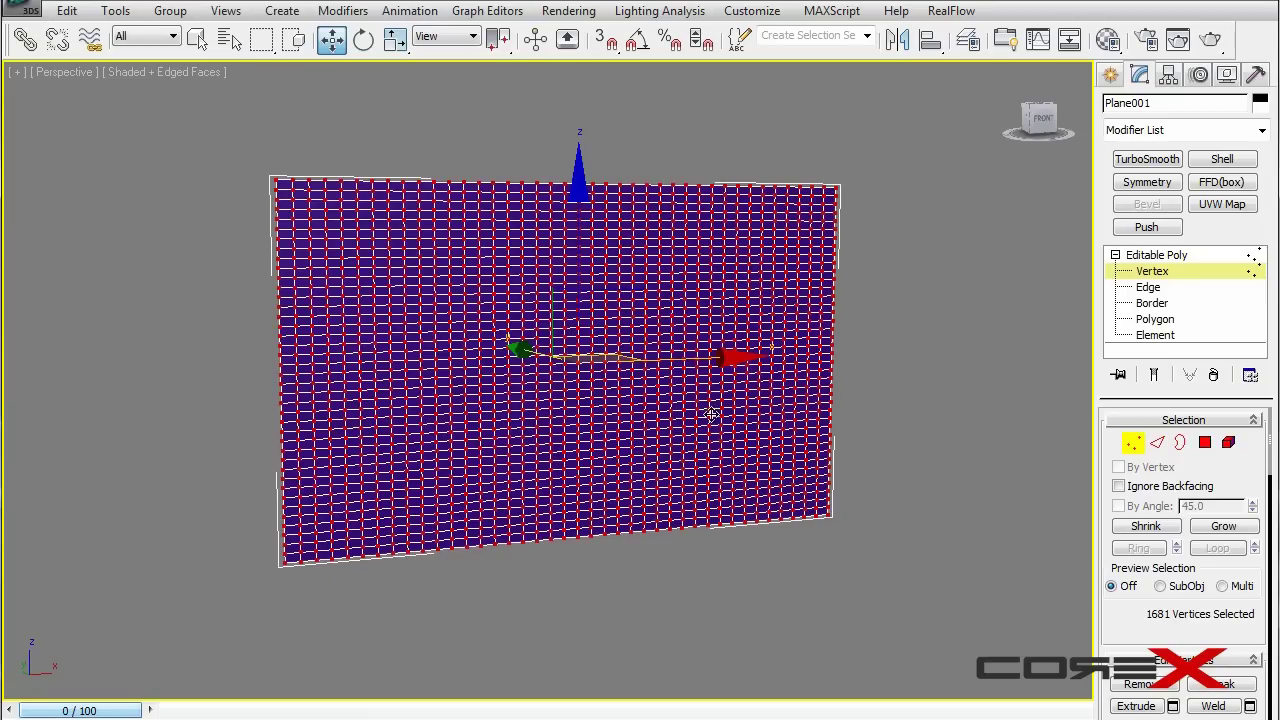
alt+middle_drag(711, 414, 721, 408)
Open the Chamfer settings for the selected vertices and preview the chamfer on the grid up close
scroll(1156, 650, down, 5)
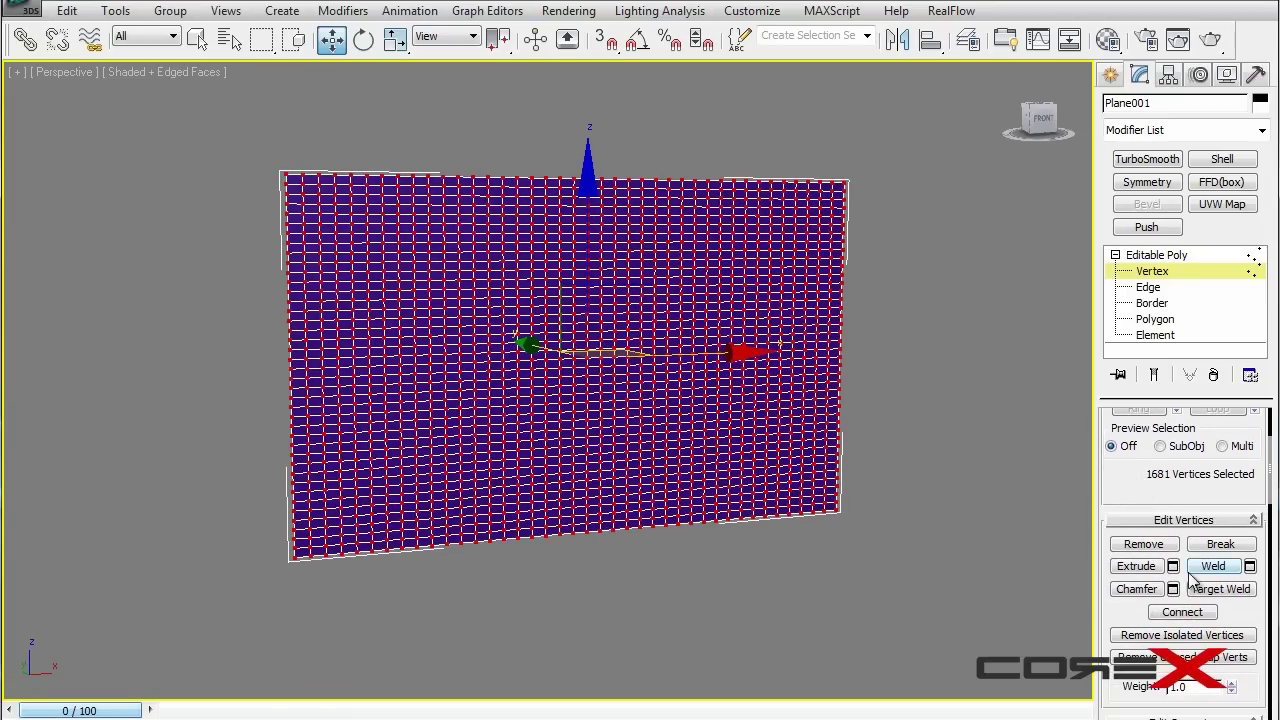
click(1170, 589)
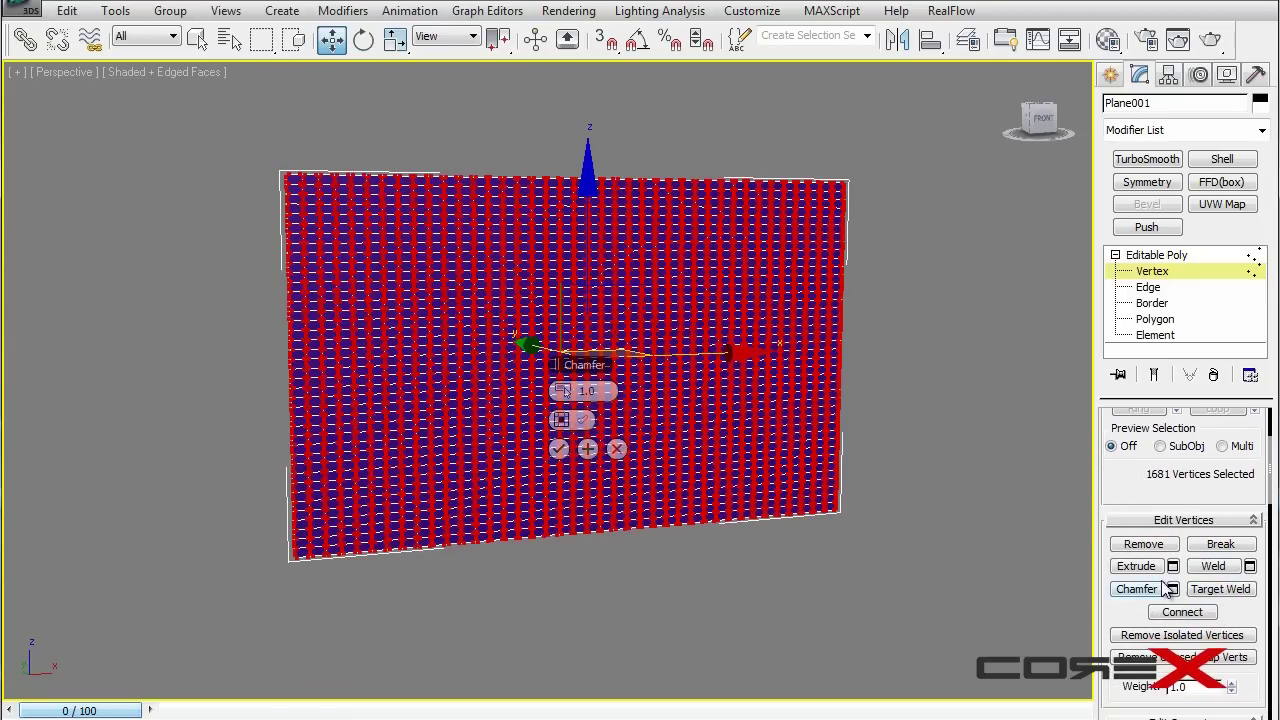
mouse_move(715, 381)
alt+middle_down()
mouse_move(760, 394)
mouse_move(731, 391)
alt+middle_up()
scroll(735, 407, up, 6)
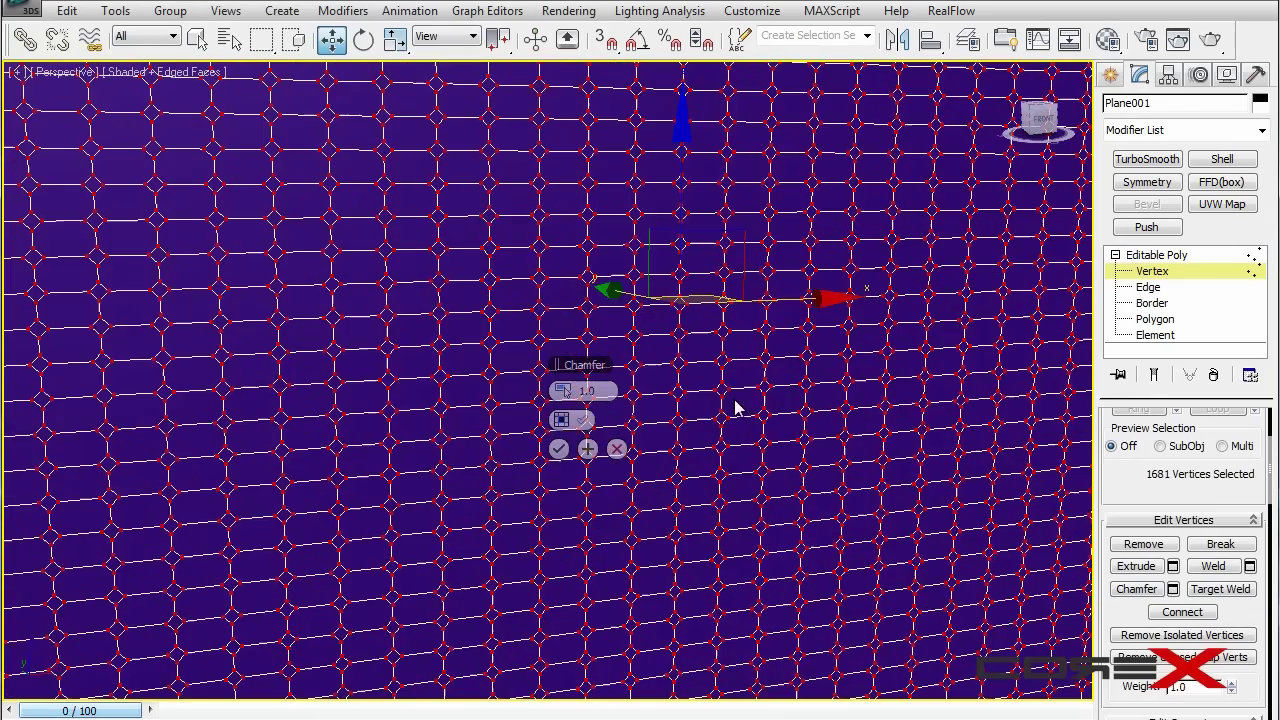
Raise the vertex chamfer amount to 22.624 and bring it back down to 0
drag(566, 391, 698, 377)
scroll(730, 382, down, 5)
alt+middle_drag(726, 374, 713, 384)
scroll(713, 384, up, 4)
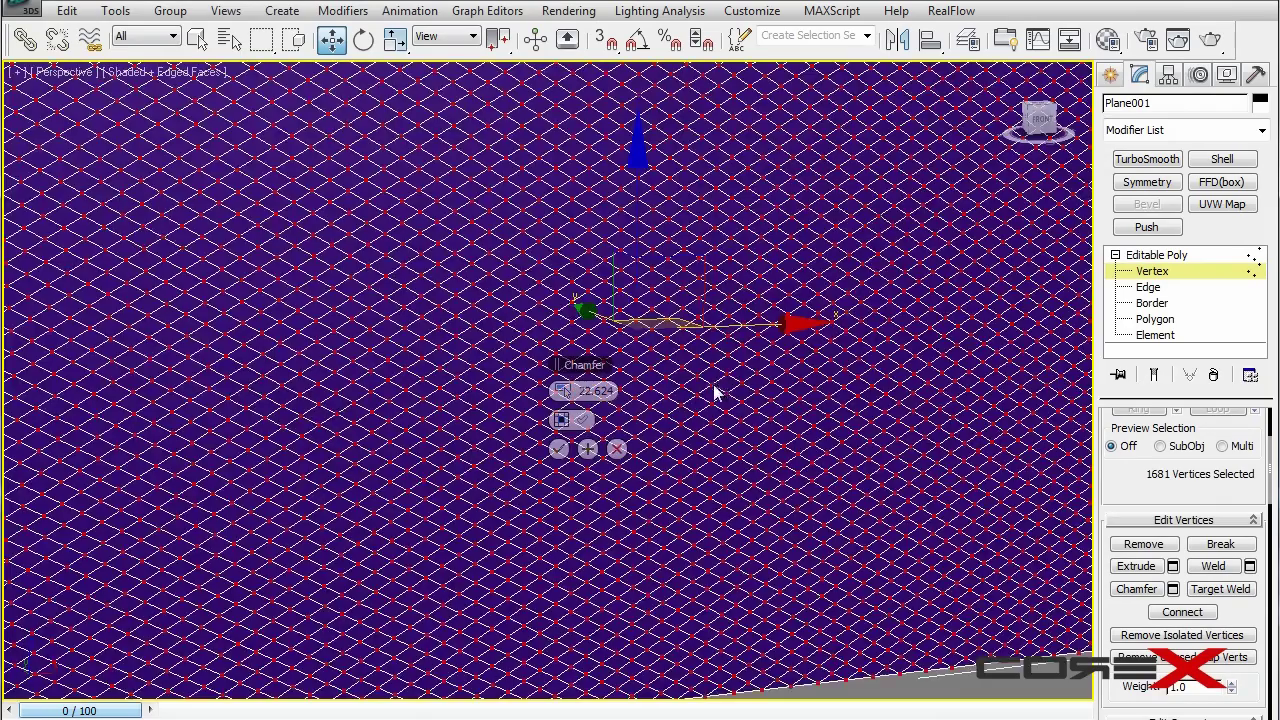
drag(563, 390, 297, 386)
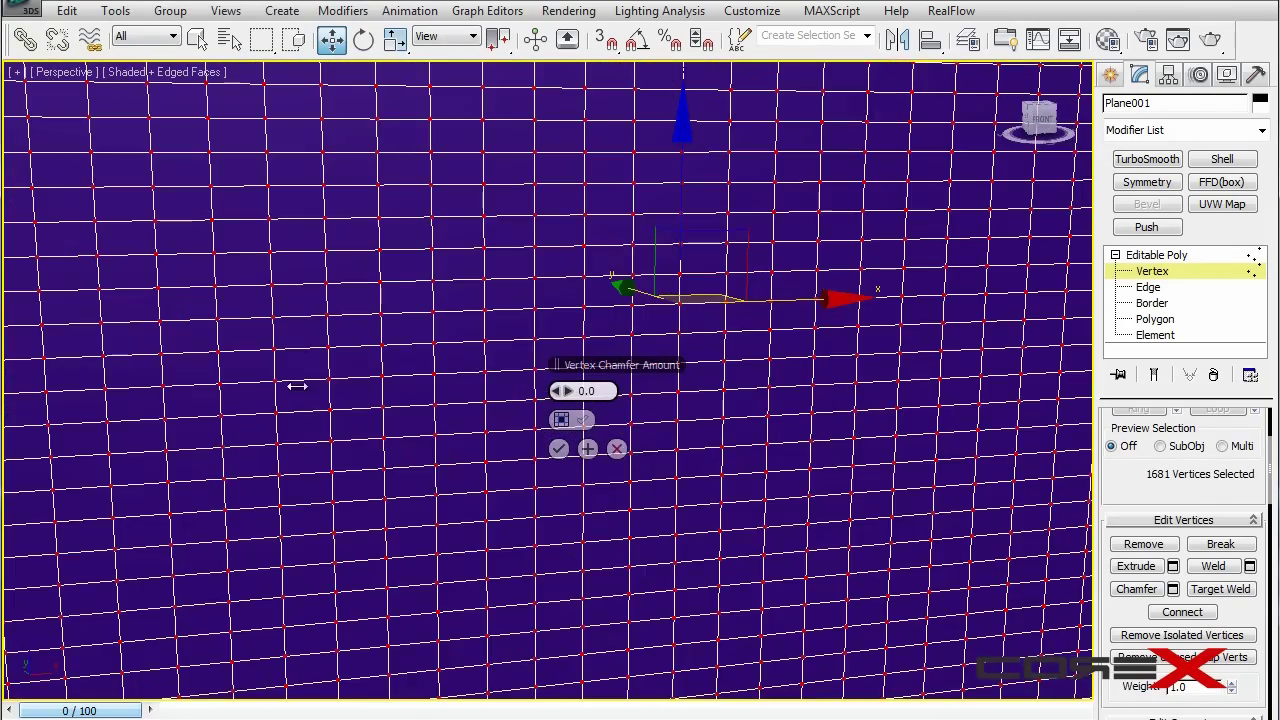
Set the vertex chamfer amount to 6.787 to form a diamond pattern and apply the chamfer
drag(416, 396, 428, 397)
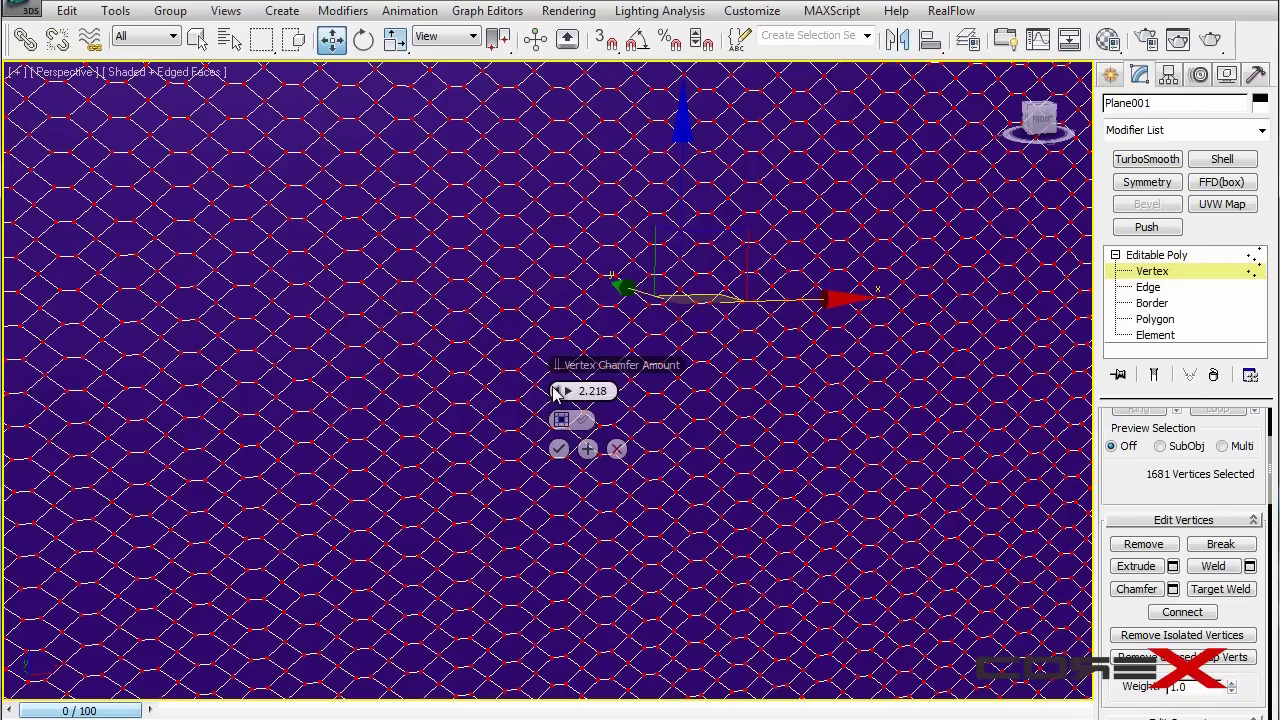
drag(558, 393, 575, 412)
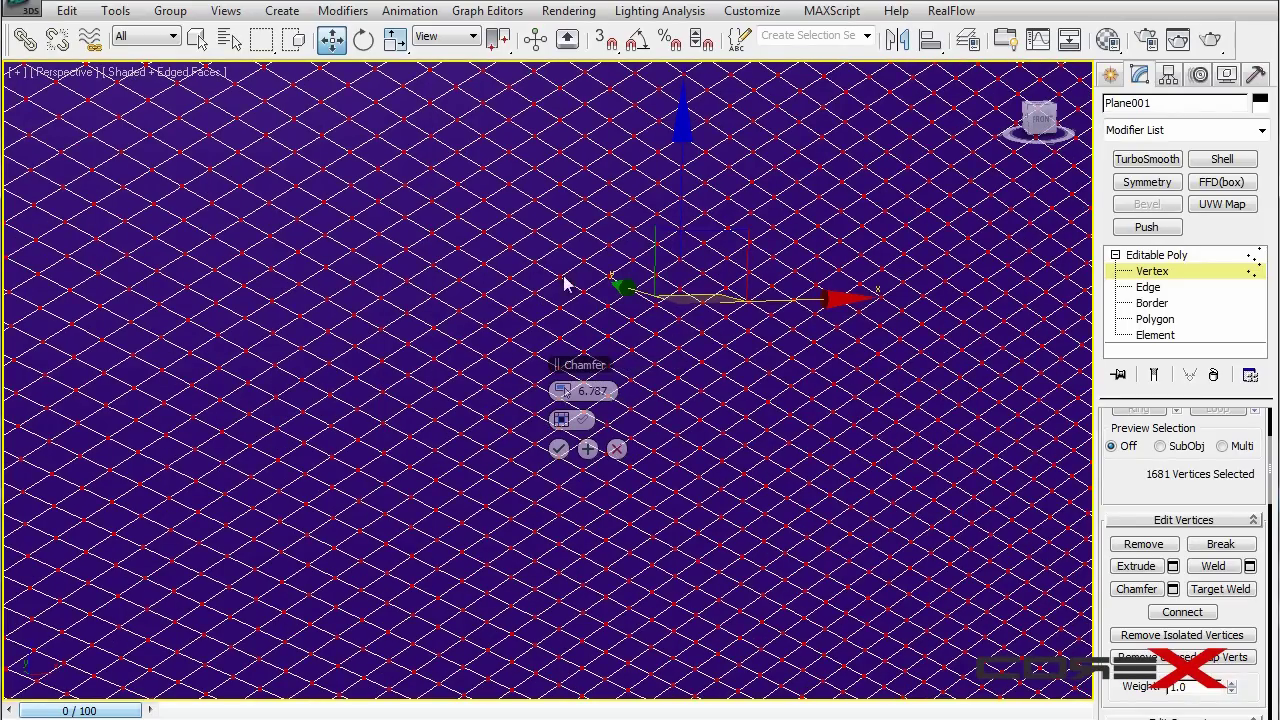
middle_drag(617, 239, 554, 234)
scroll(554, 225, down, 7)
scroll(600, 265, up, 4)
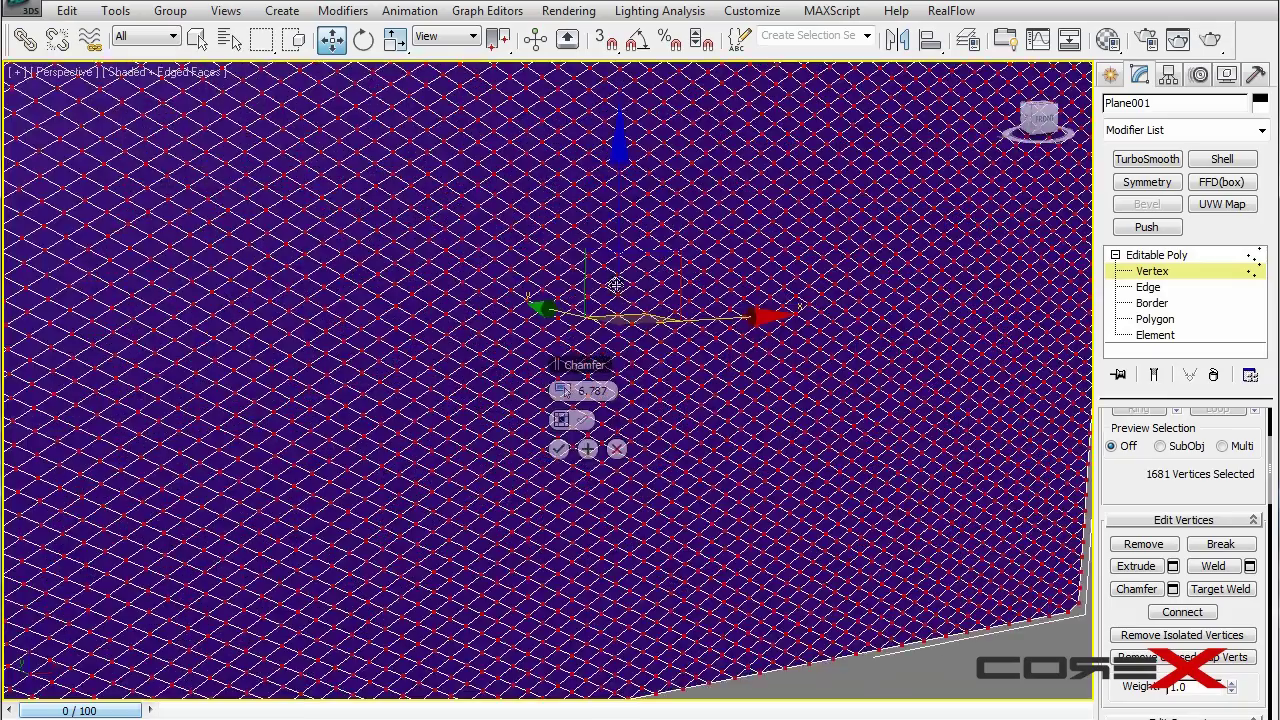
click(558, 449)
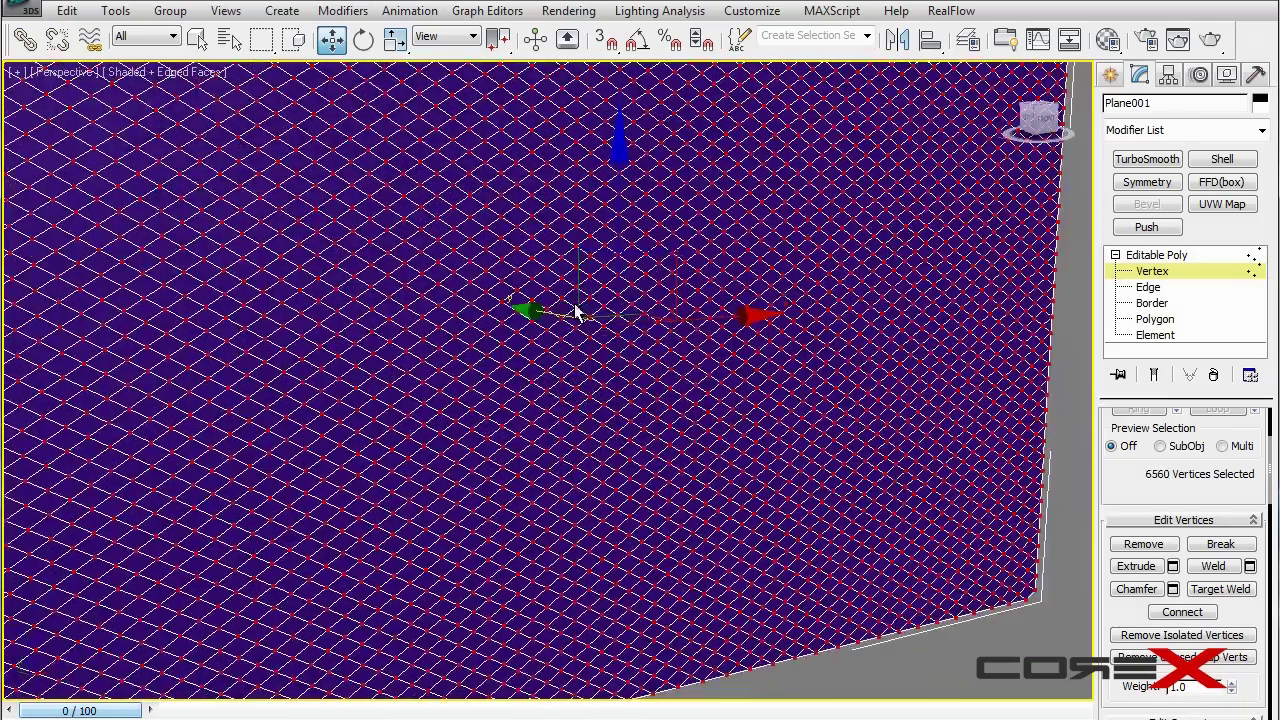
Select a single vertex on the diamond grid and try pulling it out of the plane along Y to check for overlapping vertices
scroll(611, 306, up, 5)
alt+middle_drag(487, 225, 434, 209)
scroll(420, 206, down, 6)
scroll(436, 218, up, 6)
scroll(526, 294, up, 5)
scroll(551, 306, down, 1)
scroll(551, 346, up, 6)
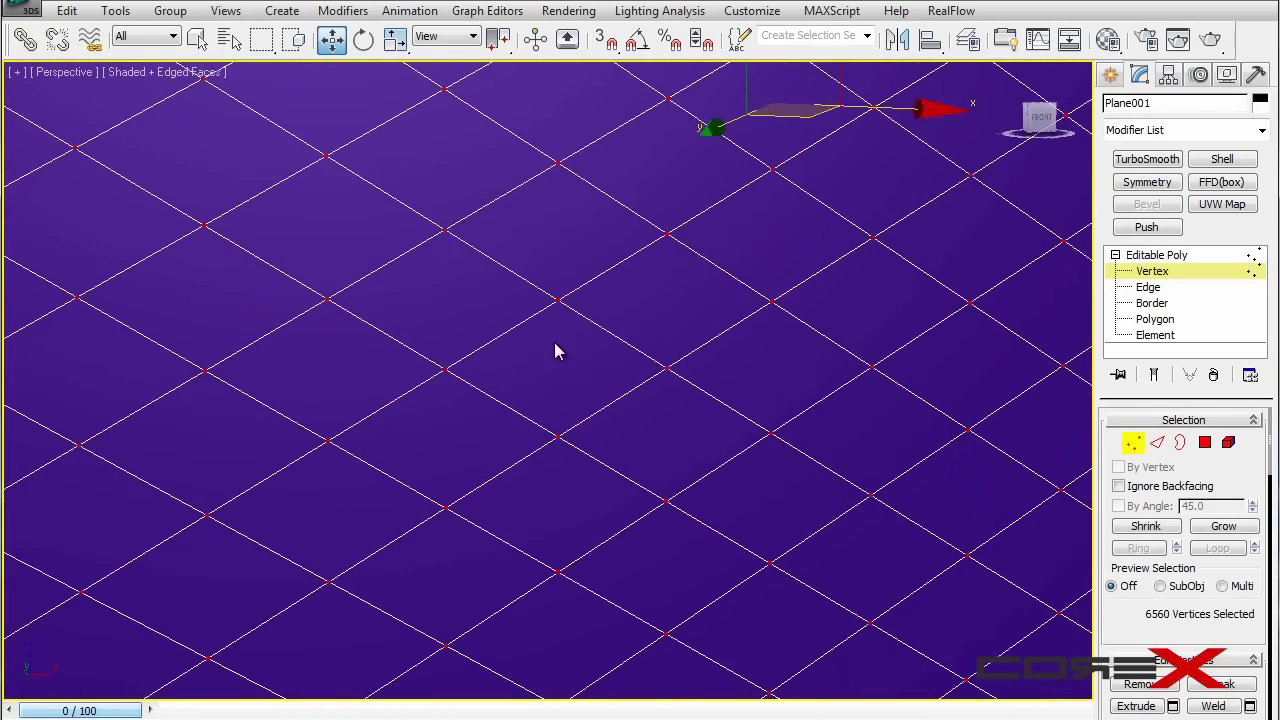
click(557, 297)
alt+middle_drag(614, 329, 651, 380)
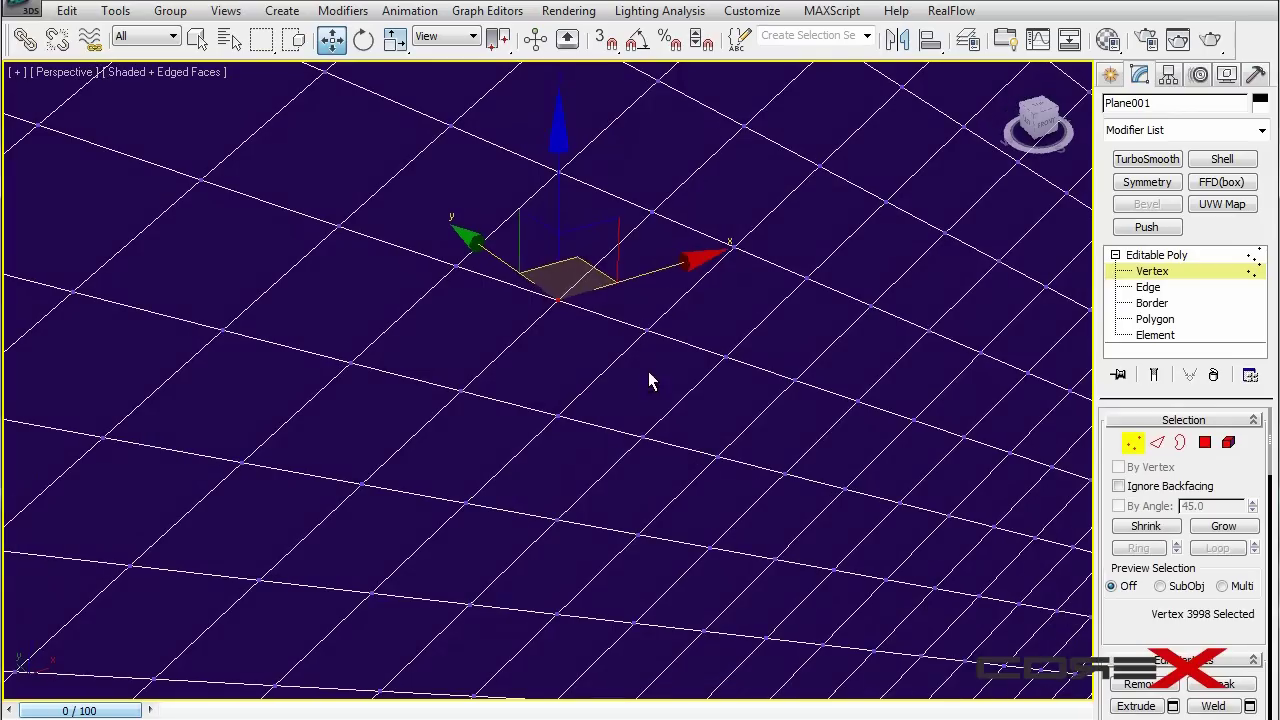
mouse_move(497, 259)
mouse_down()
mouse_move(486, 217)
mouse_move(439, 156)
mouse_up()
scroll(683, 299, down, 8)
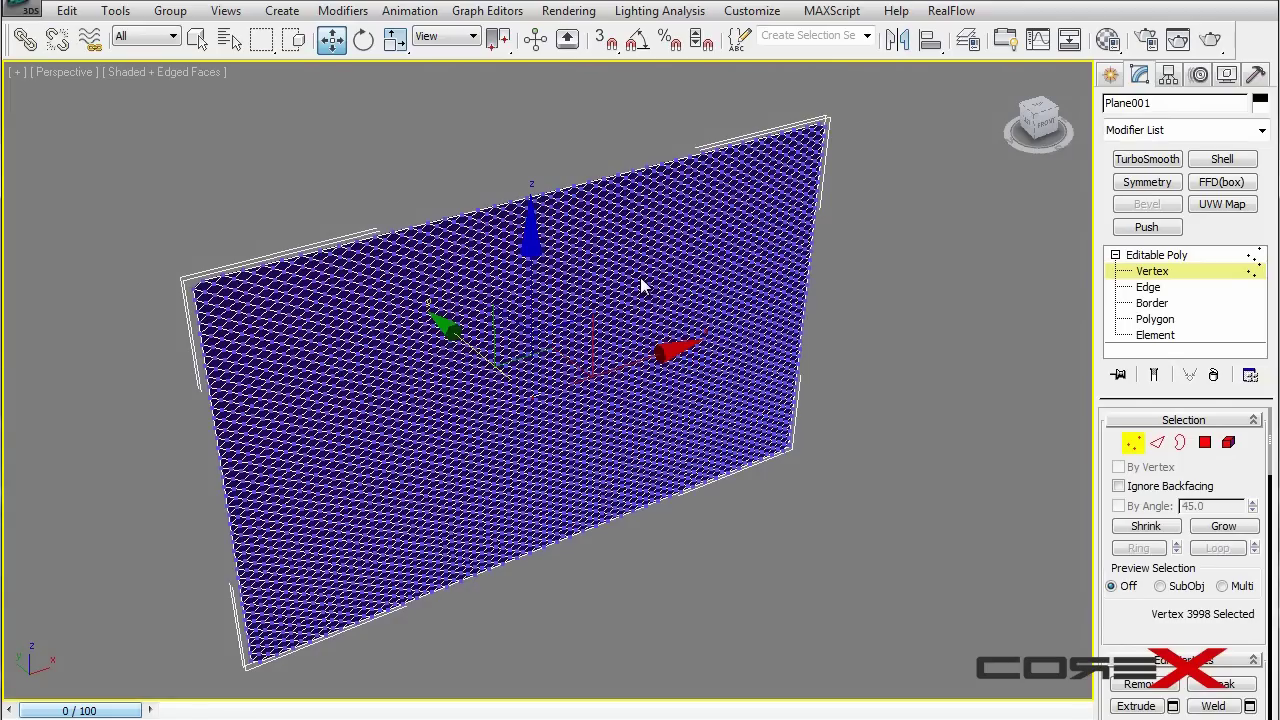
scroll(630, 300, up, 10)
Select all vertices of the diamond grid and weld them with a threshold of 0.1
key(ctrl+a)
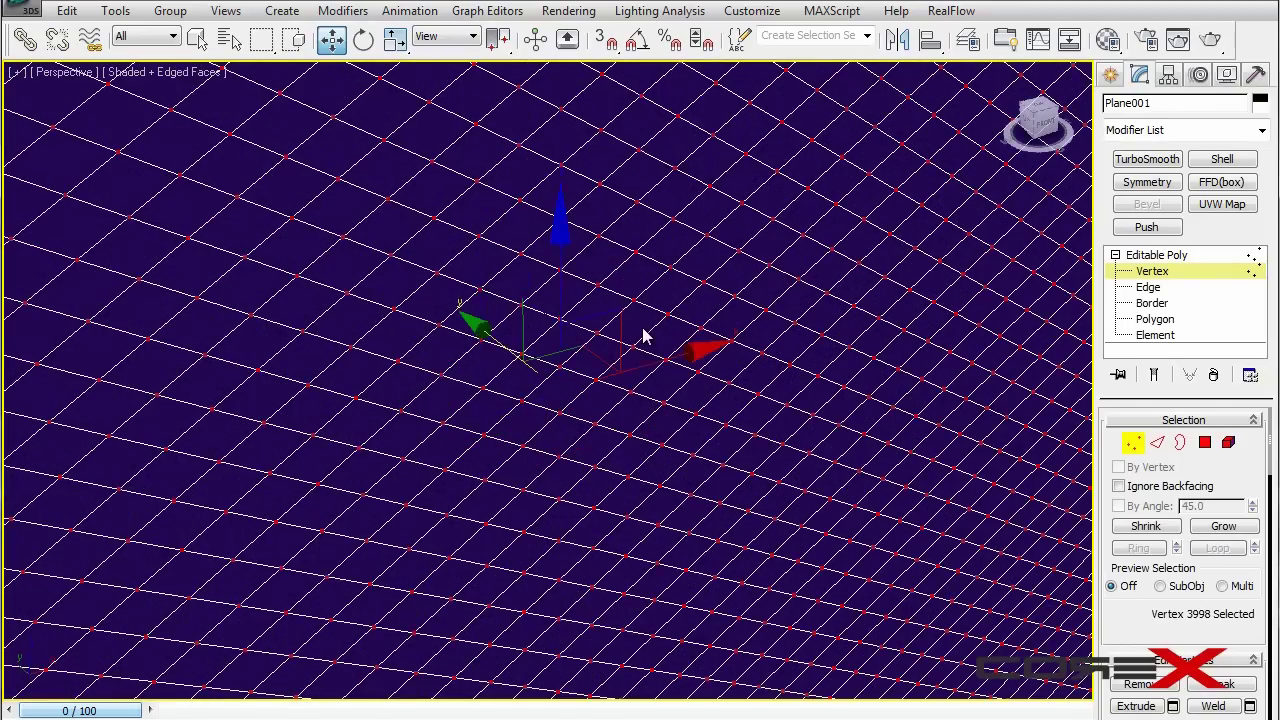
alt+middle_drag(618, 326, 592, 297)
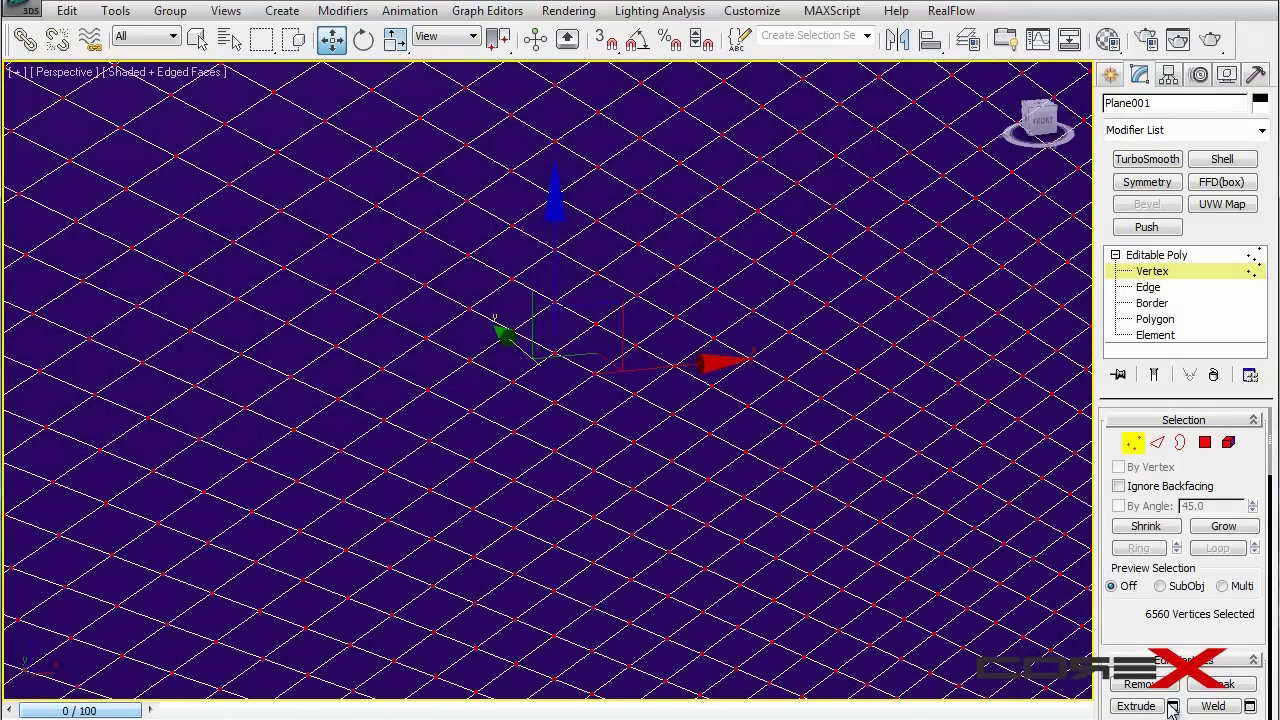
drag(1163, 610, 1163, 575)
scroll(1163, 573, down, 1)
click(1250, 626)
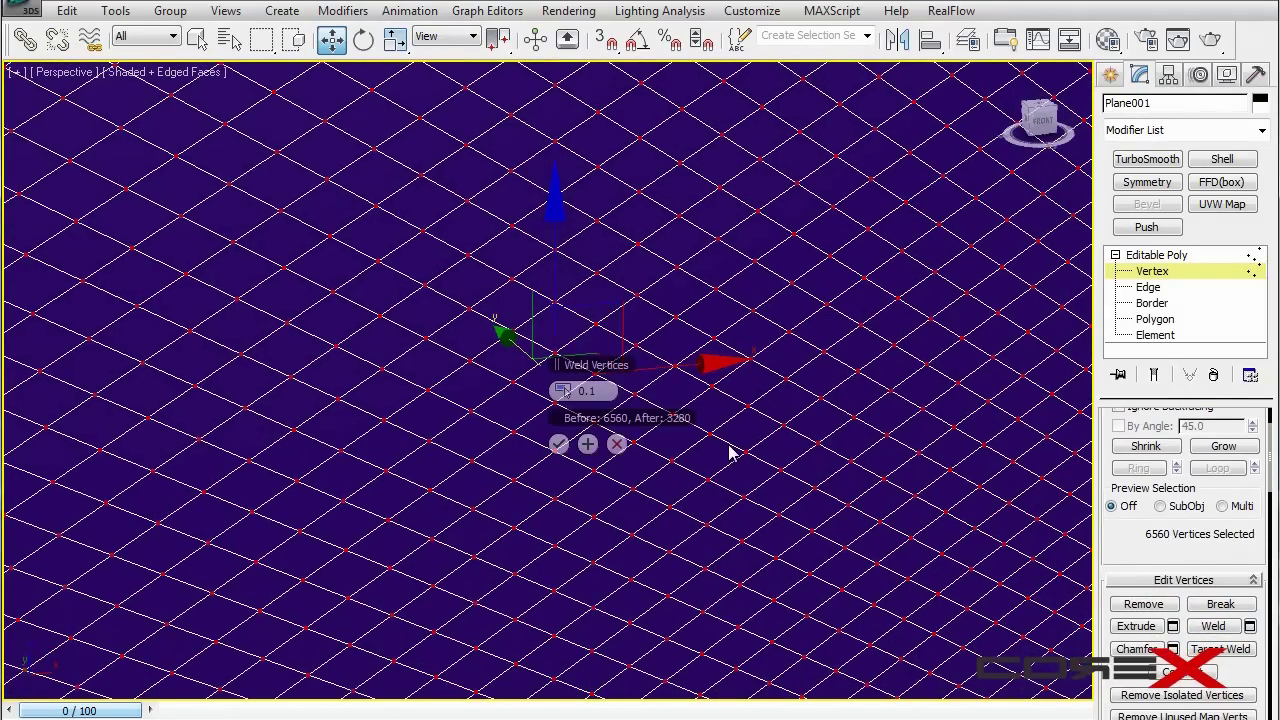
drag(593, 364, 740, 316)
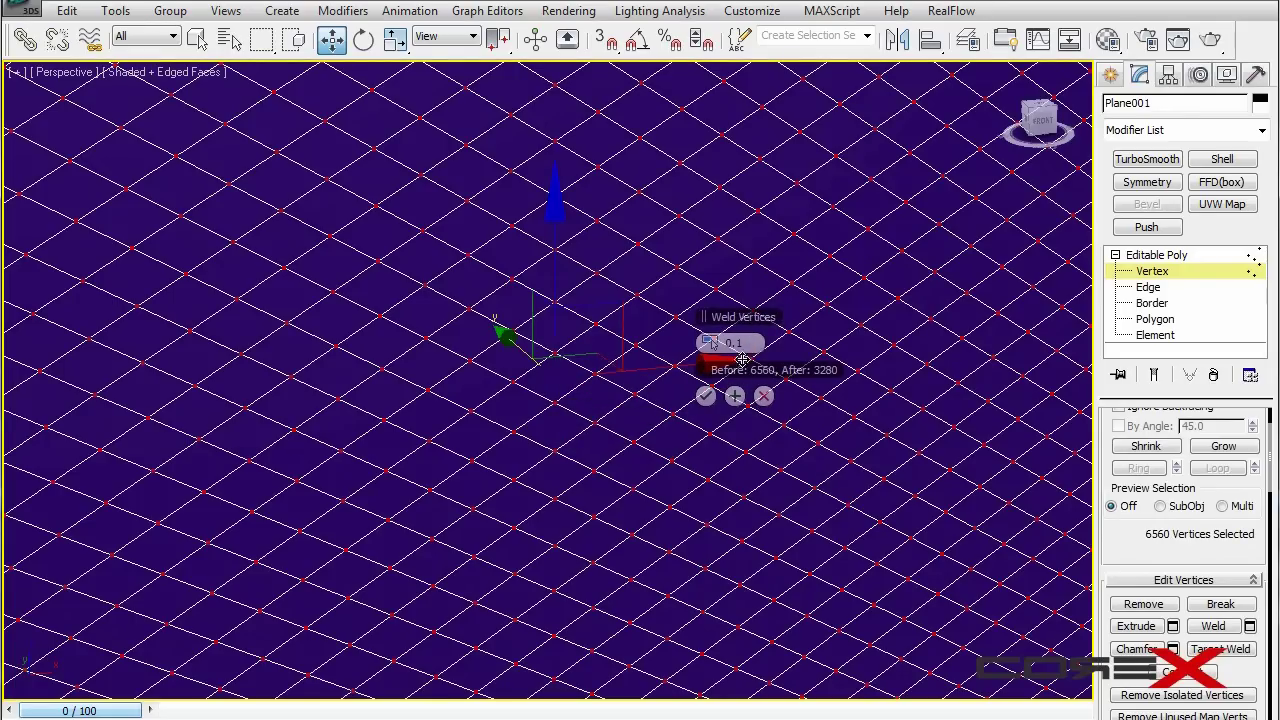
drag(742, 360, 738, 302)
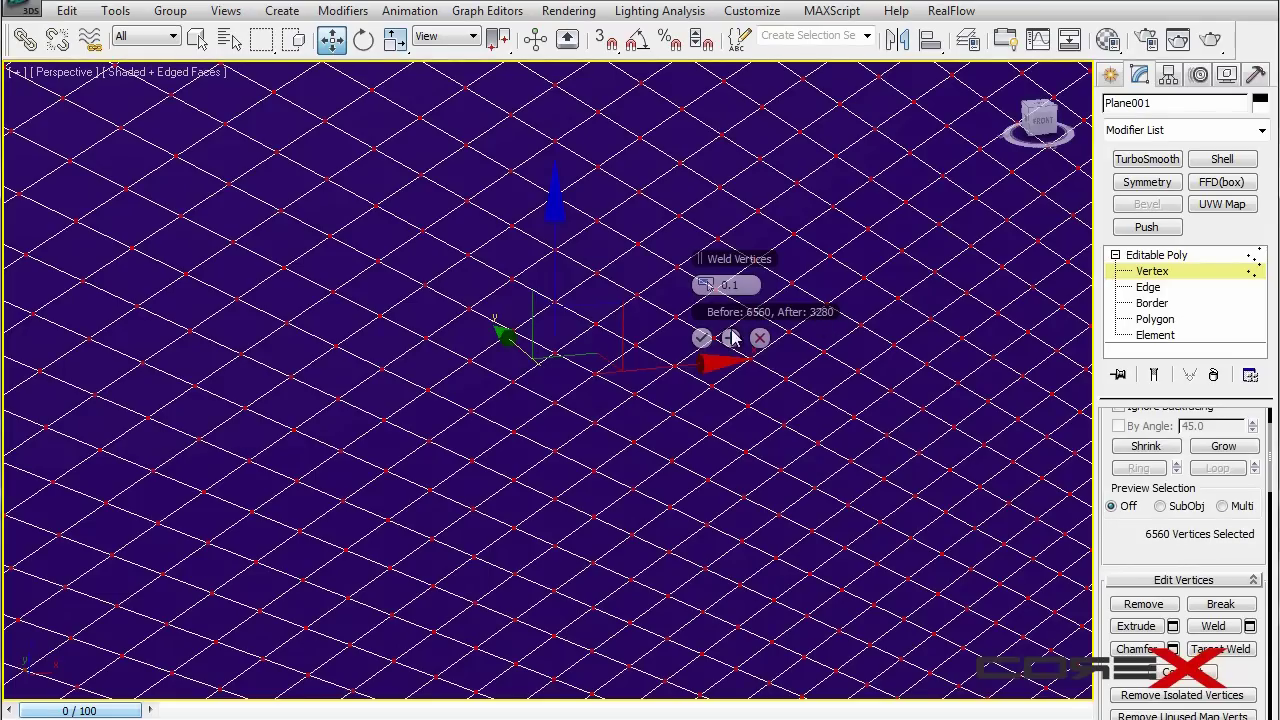
click(701, 337)
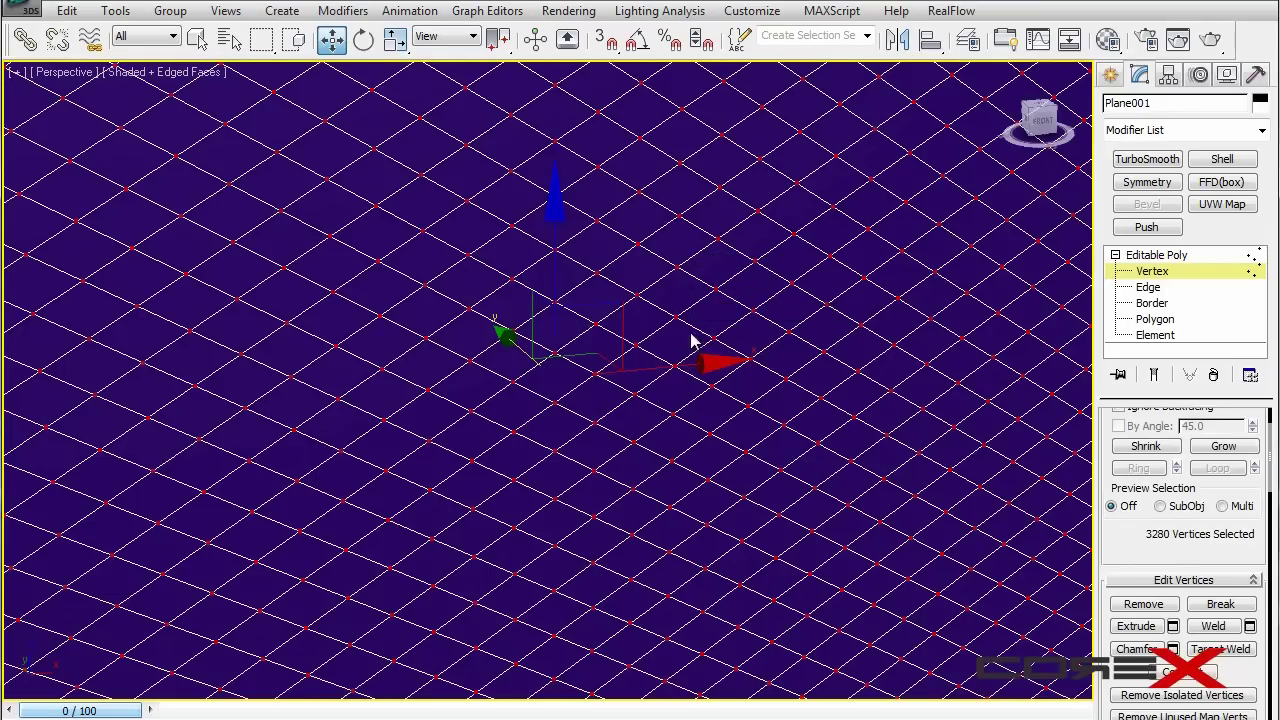
Try pulling a single vertex out of the grid along Y to check the weld, and undo the move
click(642, 362)
click(555, 354)
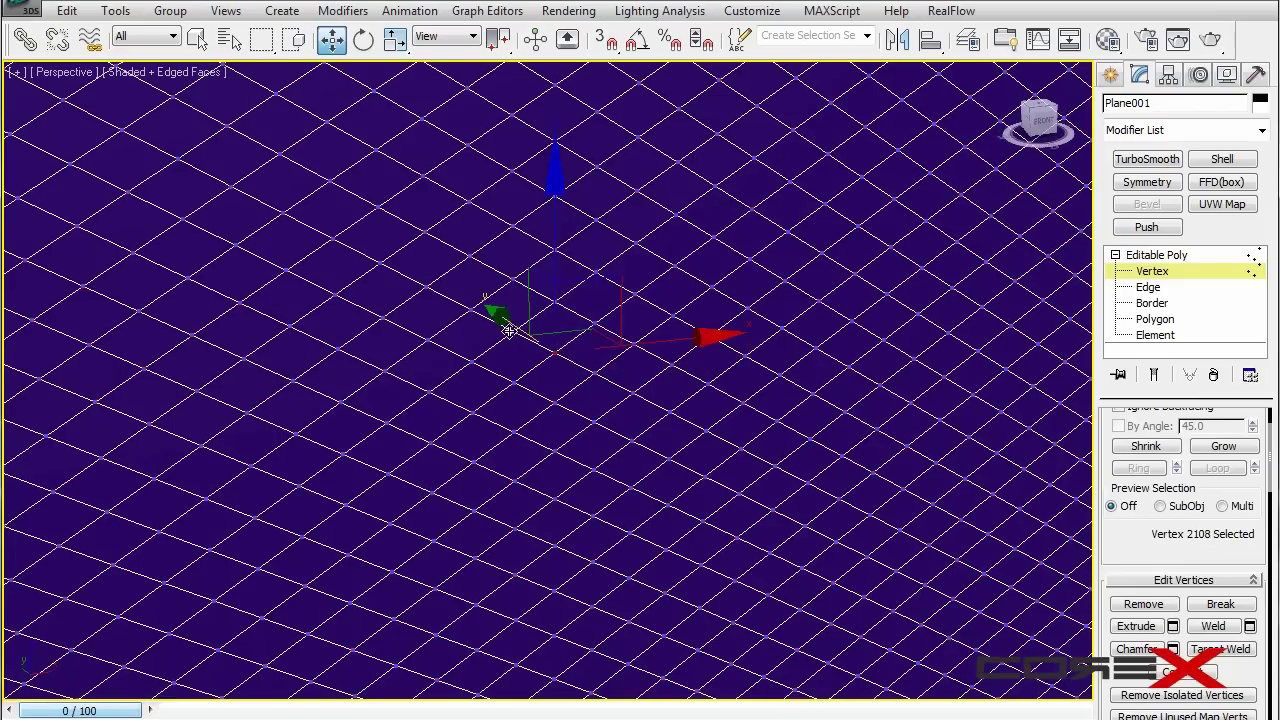
drag(518, 333, 464, 269)
key(ctrl+z)
Select all polygons of the diamond grid and start an Inset with the type set to By Polygon
click(1154, 319)
key(ctrl+a)
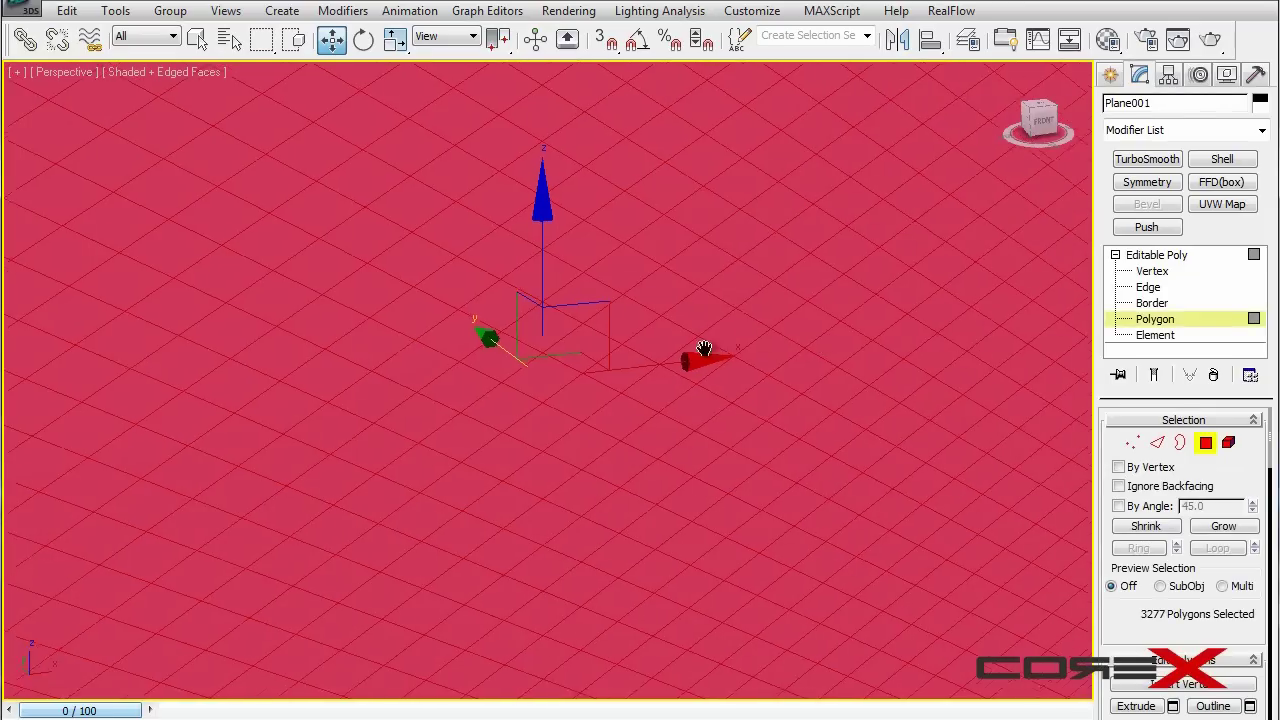
scroll(699, 343, down, 5)
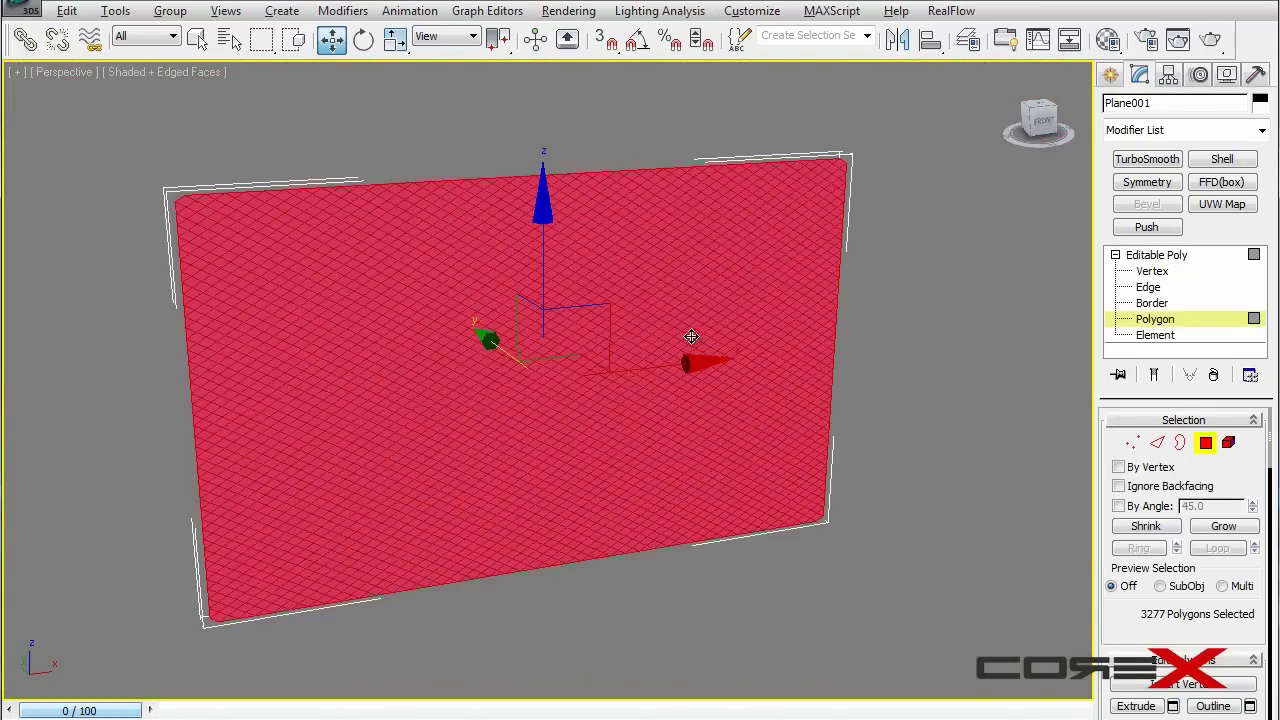
scroll(1143, 606, down, 3)
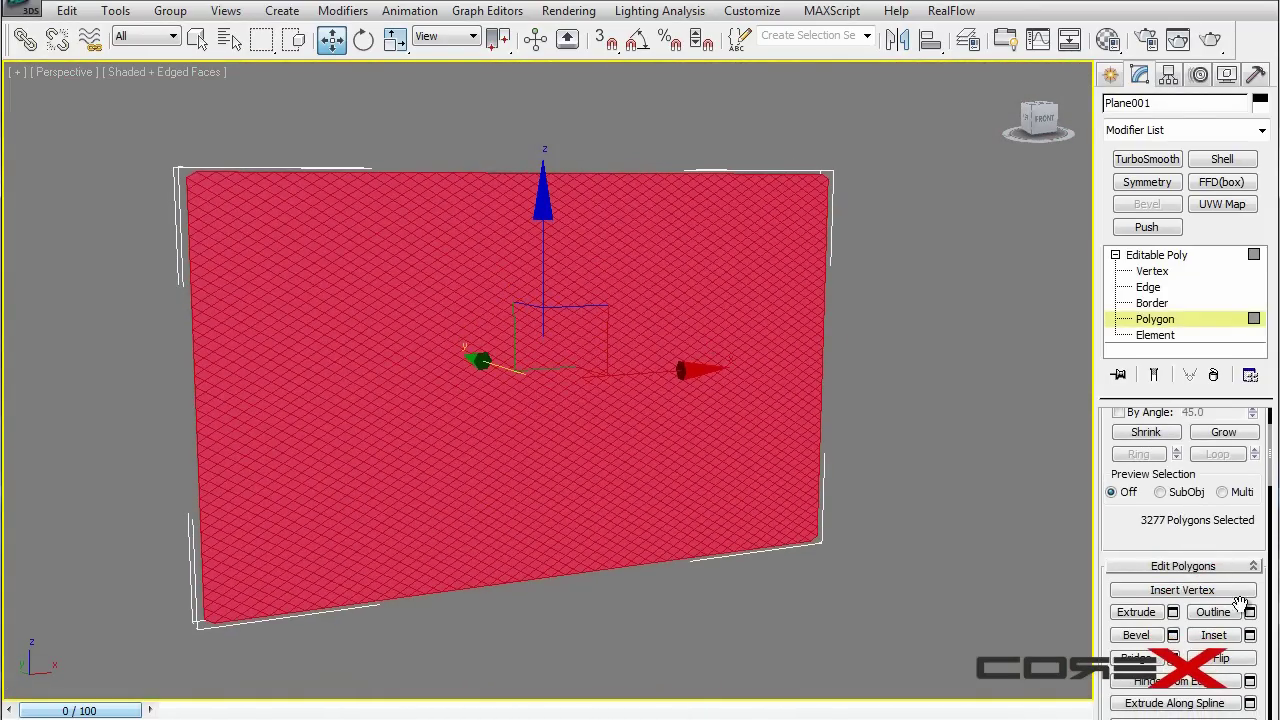
click(1250, 635)
scroll(563, 507, up, 6)
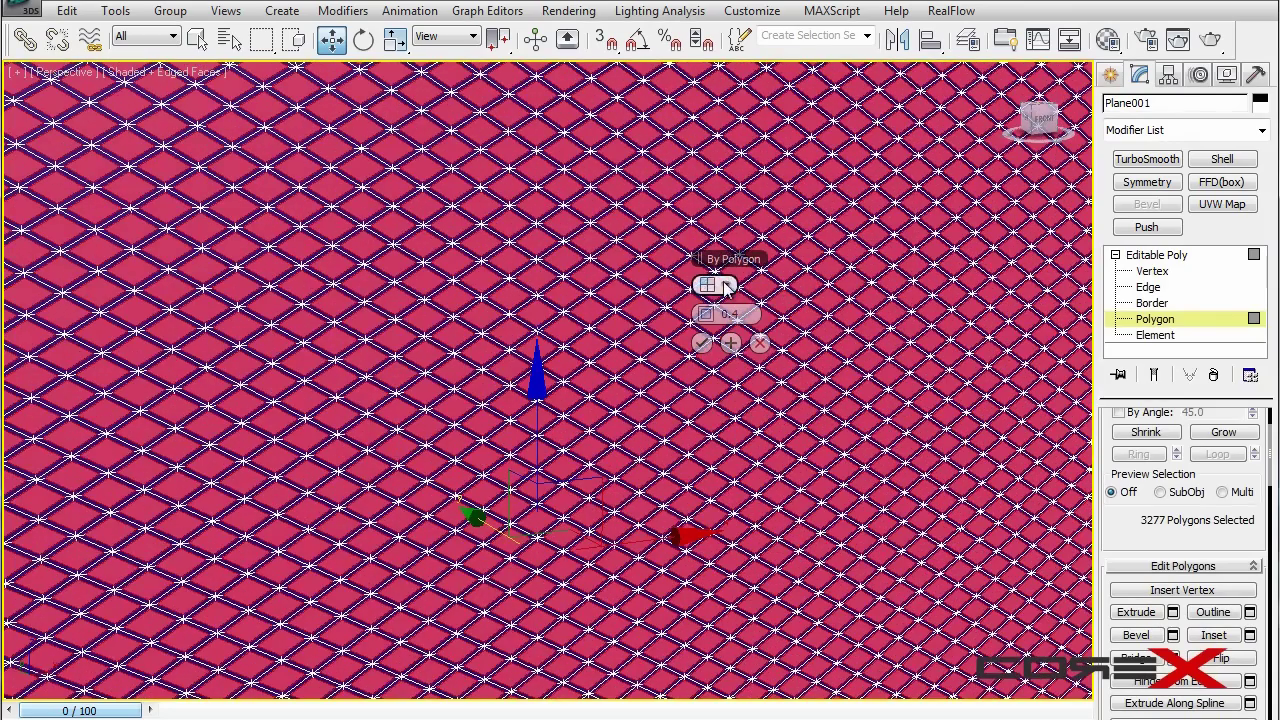
click(727, 287)
click(766, 287)
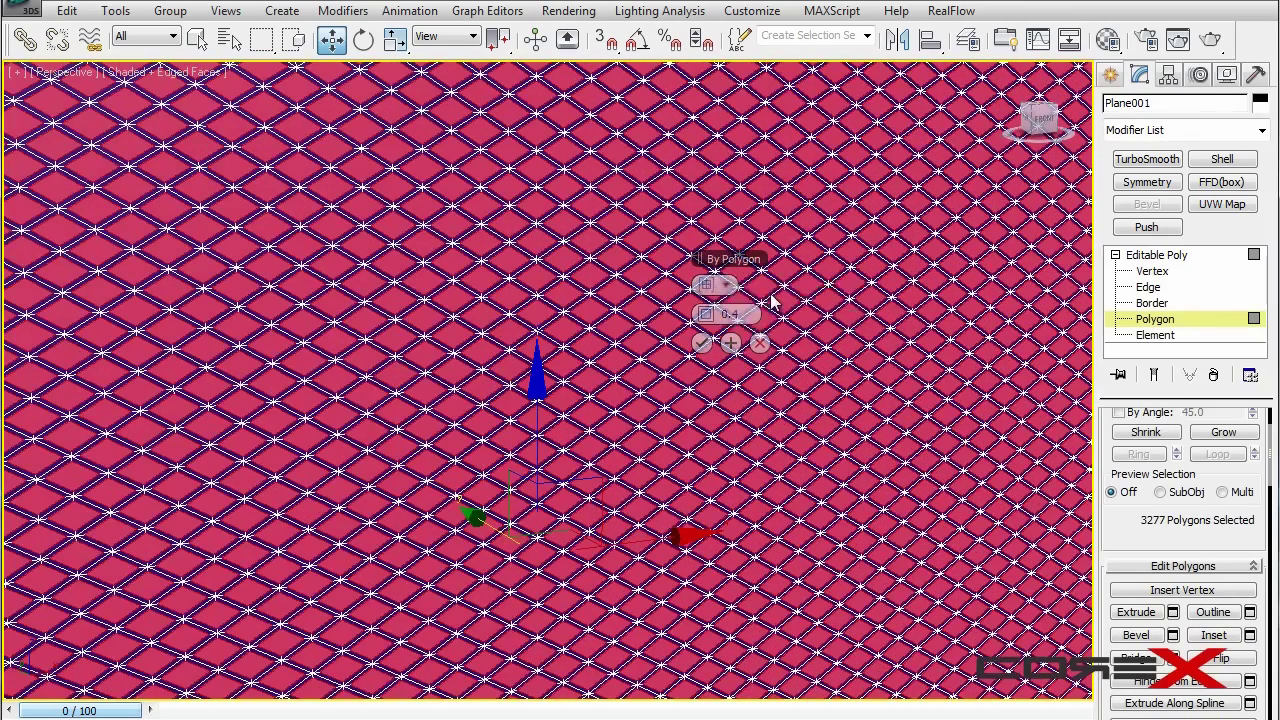
click(723, 288)
click(754, 317)
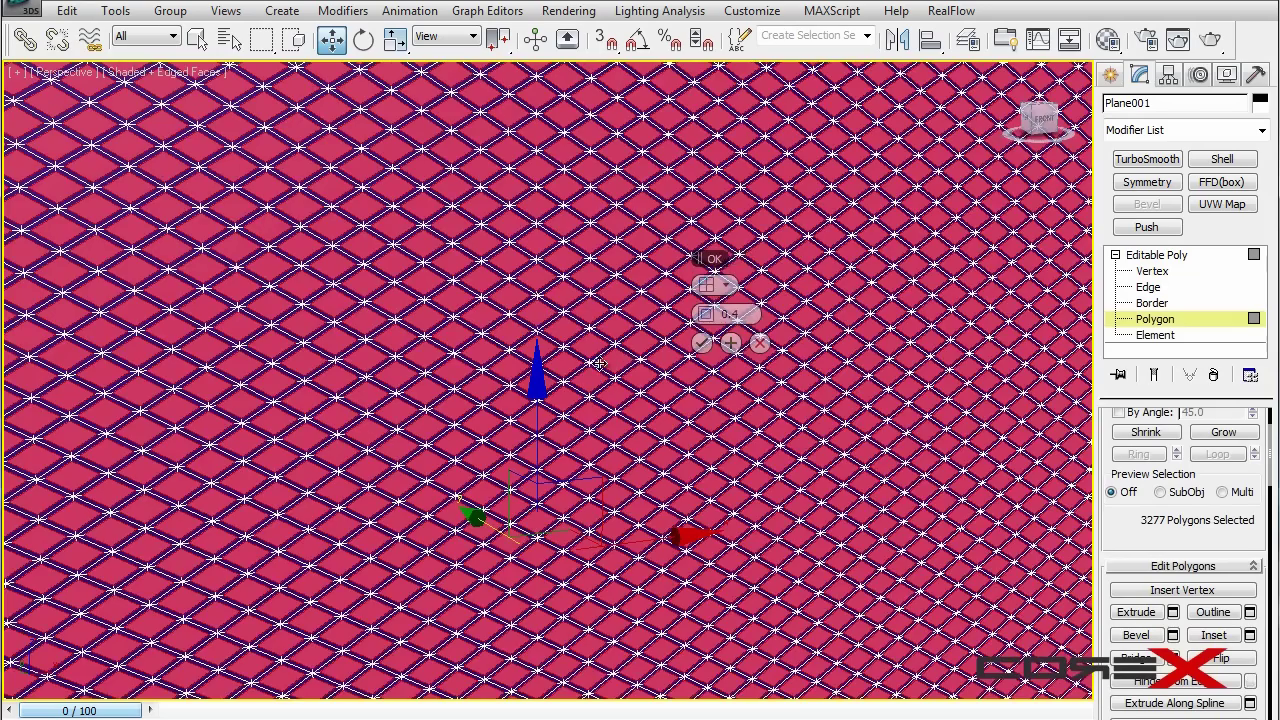
scroll(531, 387, up, 3)
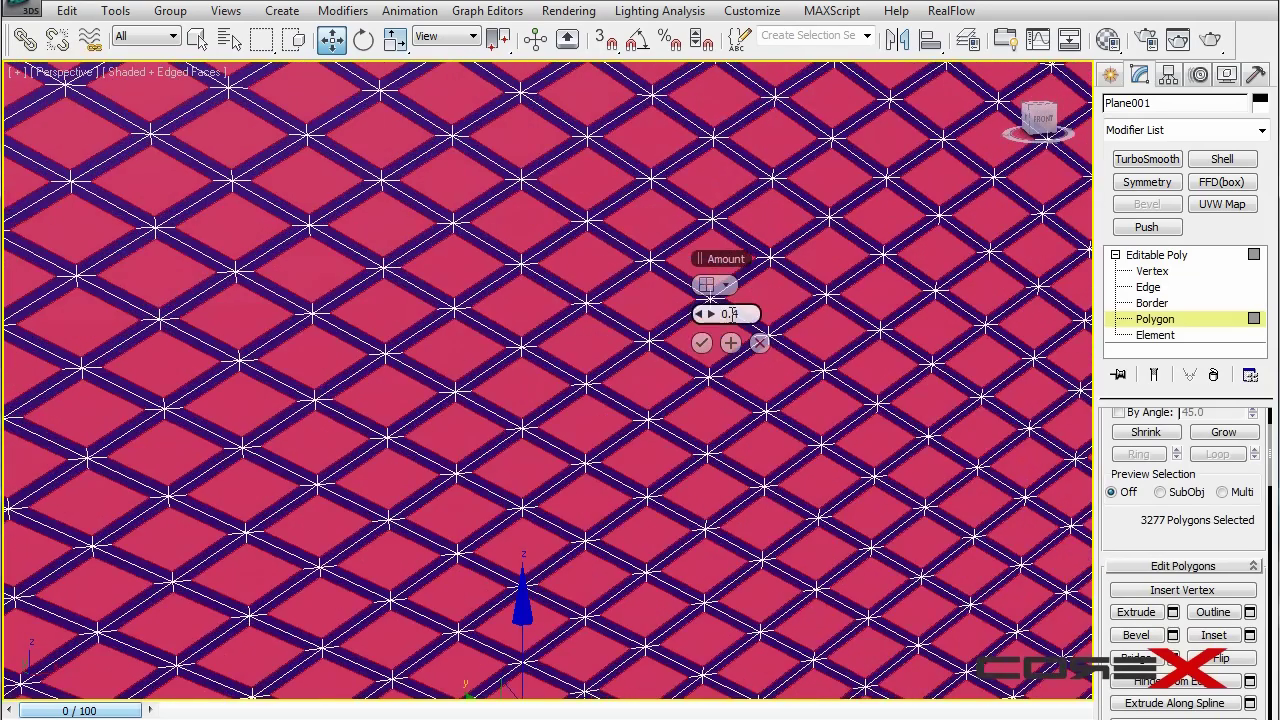
Try out a larger inset amount on the diamonds and bring it back down
drag(711, 314, 705, 314)
scroll(551, 320, down, 10)
scroll(528, 369, down, 2)
scroll(540, 350, up, 15)
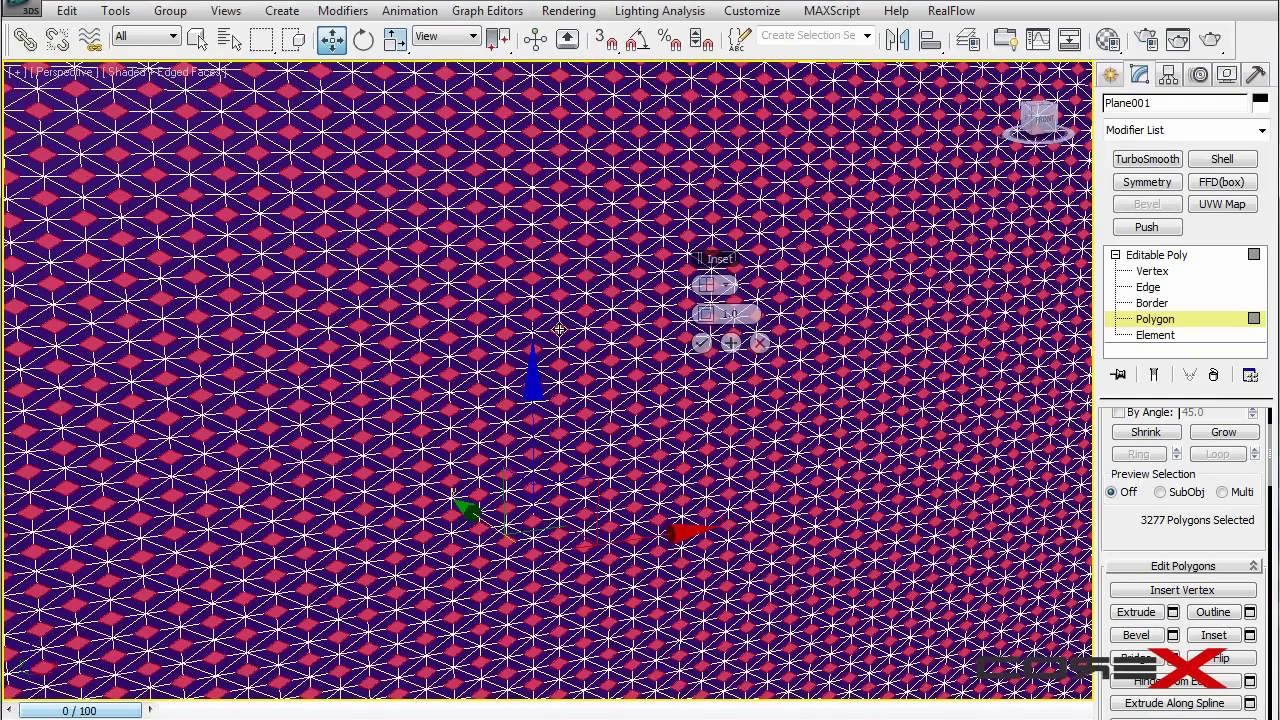
drag(707, 316, 705, 318)
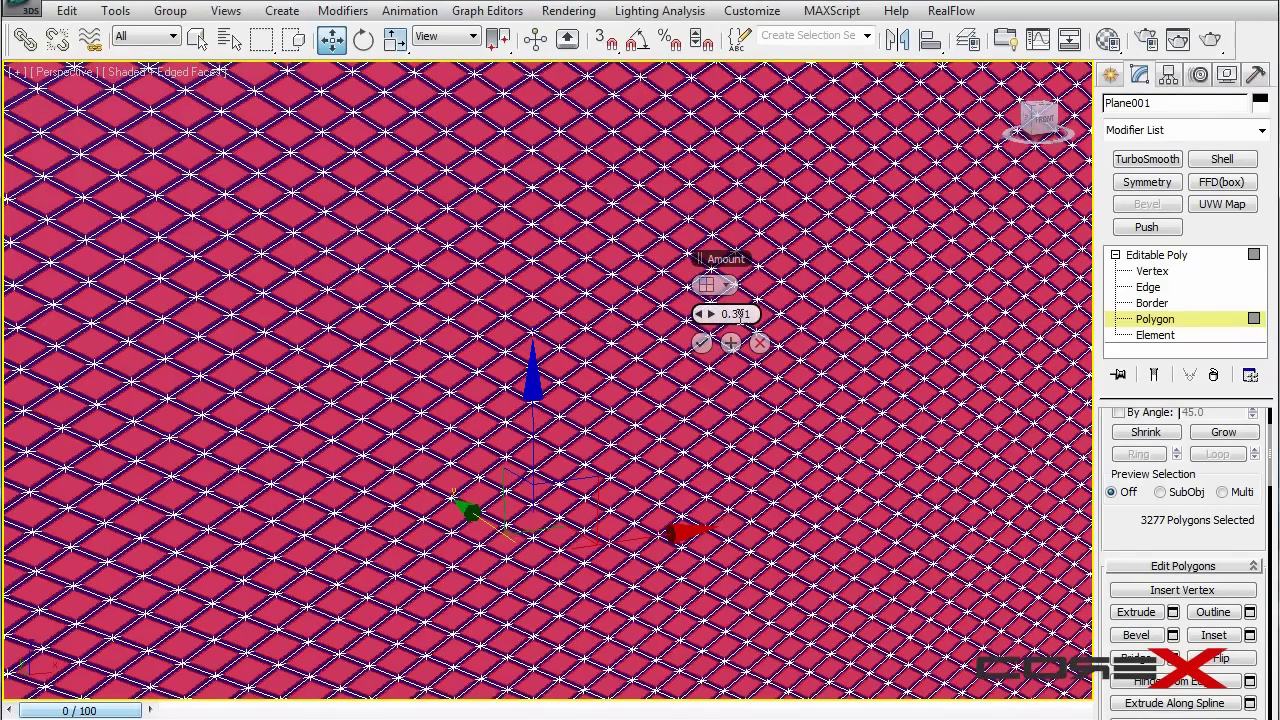
Set the inset amount to 0.5 and apply the inset
text(5)
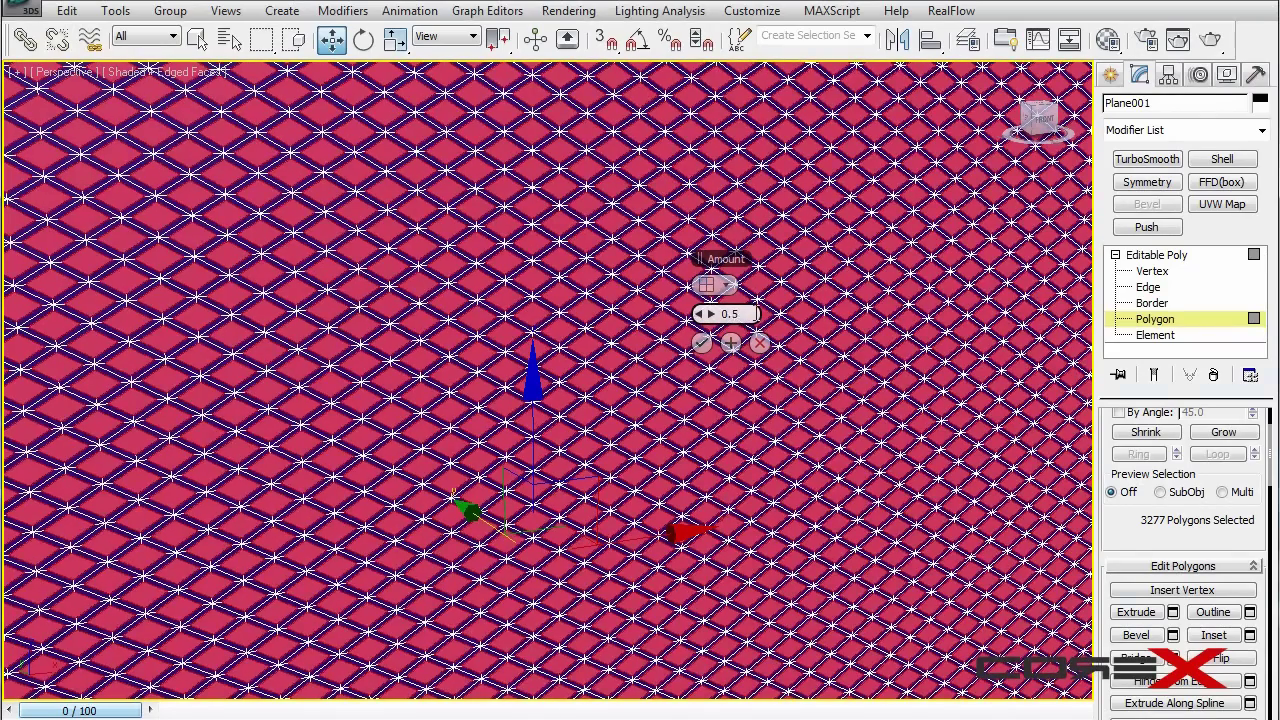
mouse_move(502, 292)
alt+middle_down()
mouse_move(320, 290)
mouse_move(480, 286)
alt+middle_up()
click(701, 342)
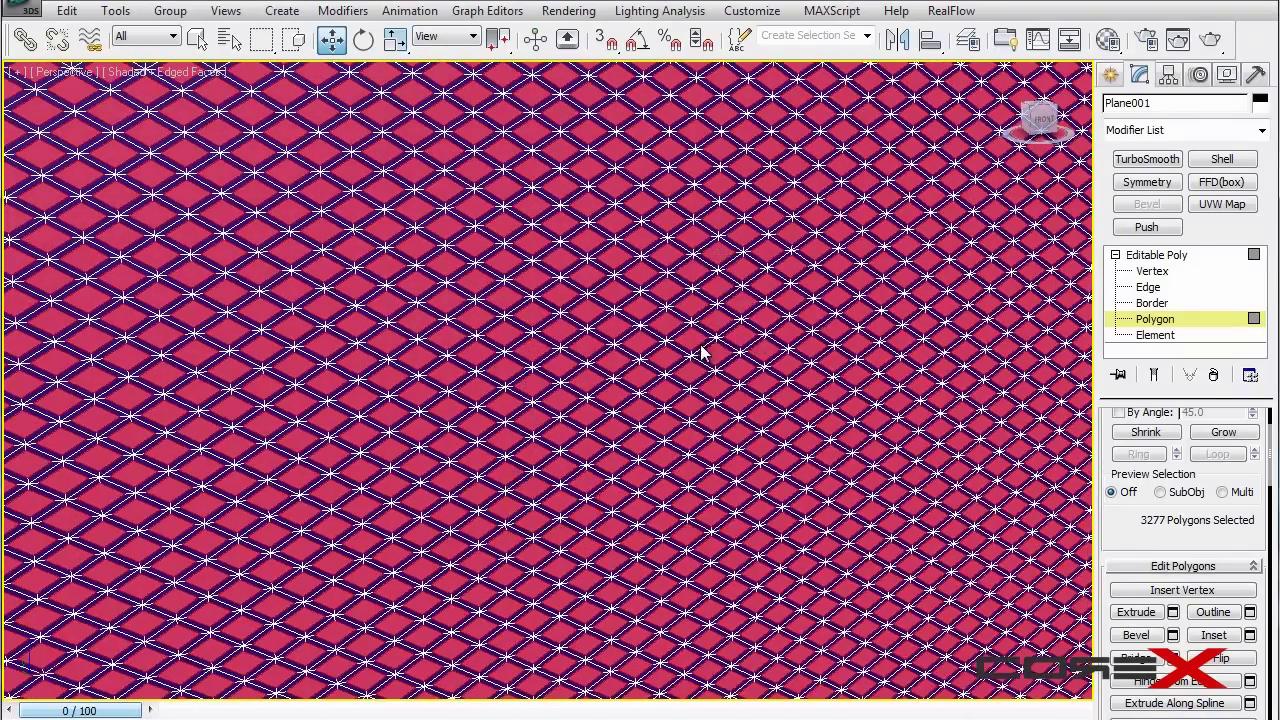
Delete the selected inset polygons to open up the diamond holes, and leave polygon editing
key(Delete)
scroll(603, 330, down, 5)
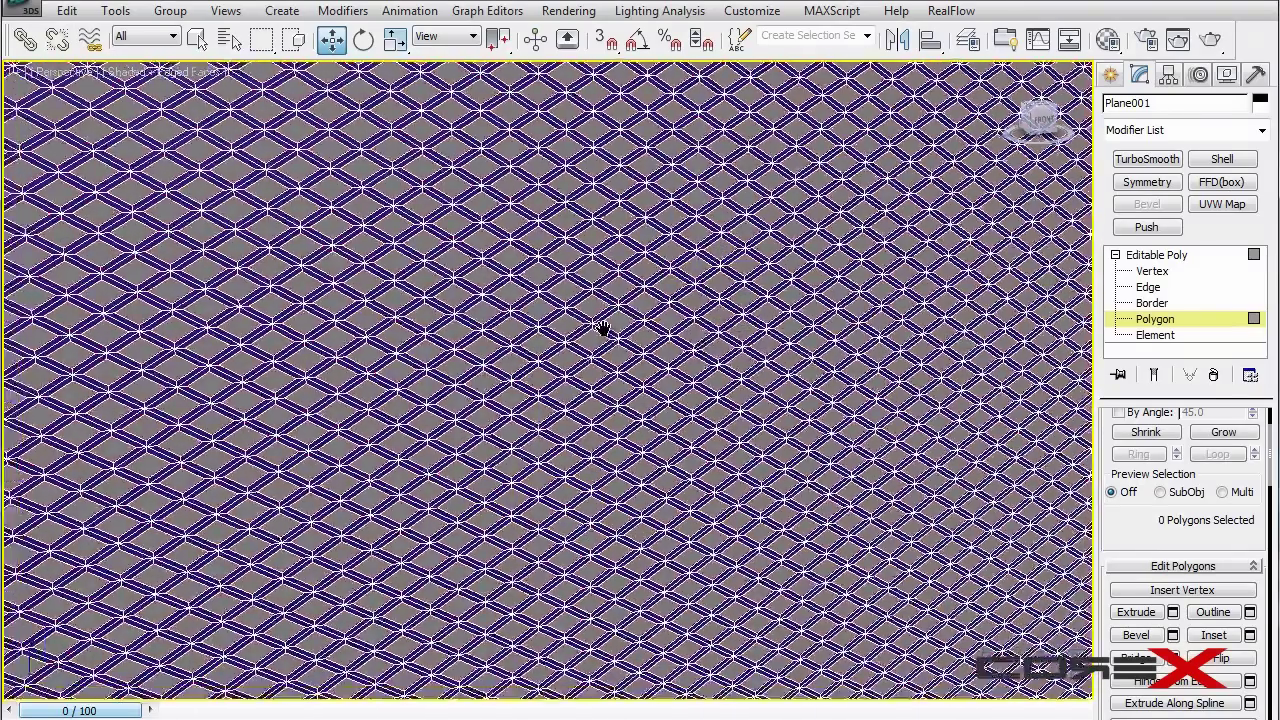
click(1157, 256)
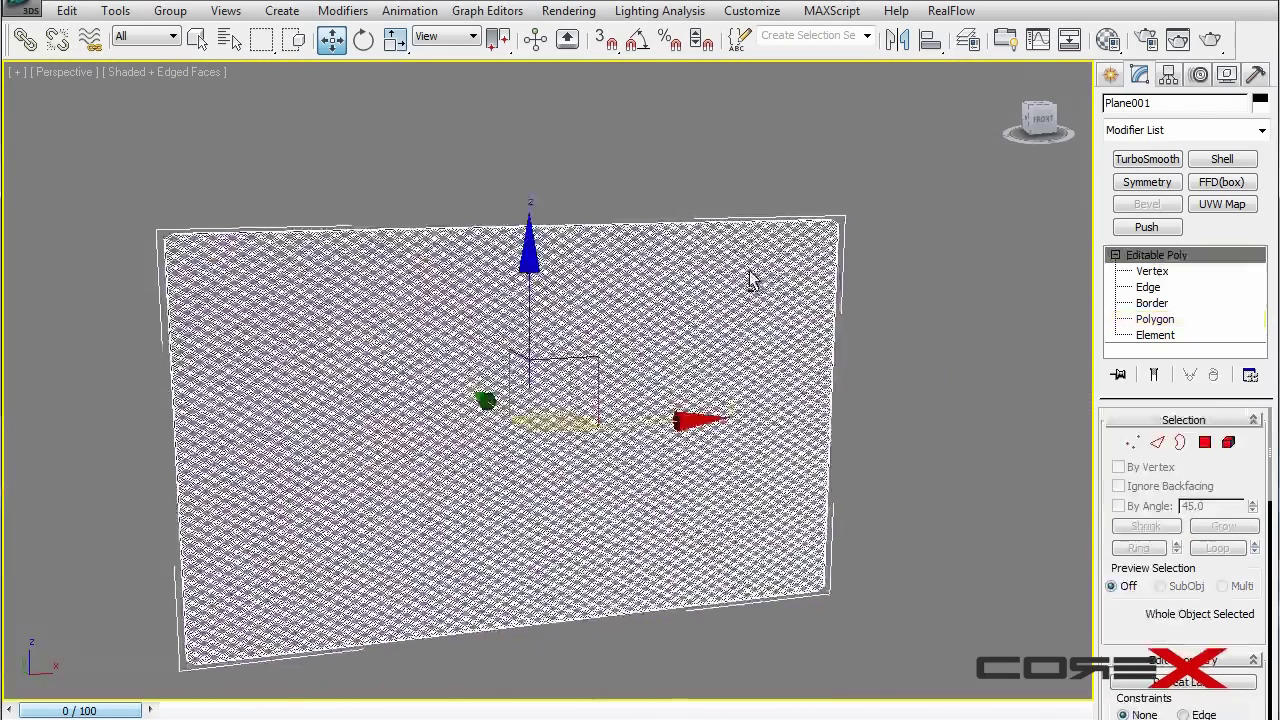
scroll(626, 336, up, 10)
alt+middle_drag(593, 352, 660, 300)
scroll(607, 305, down, 3)
scroll(614, 309, down, 3)
scroll(600, 308, down, 1)
Select all open borders of the mesh and extend them as new faces along Y to give the mesh thickness
click(1152, 303)
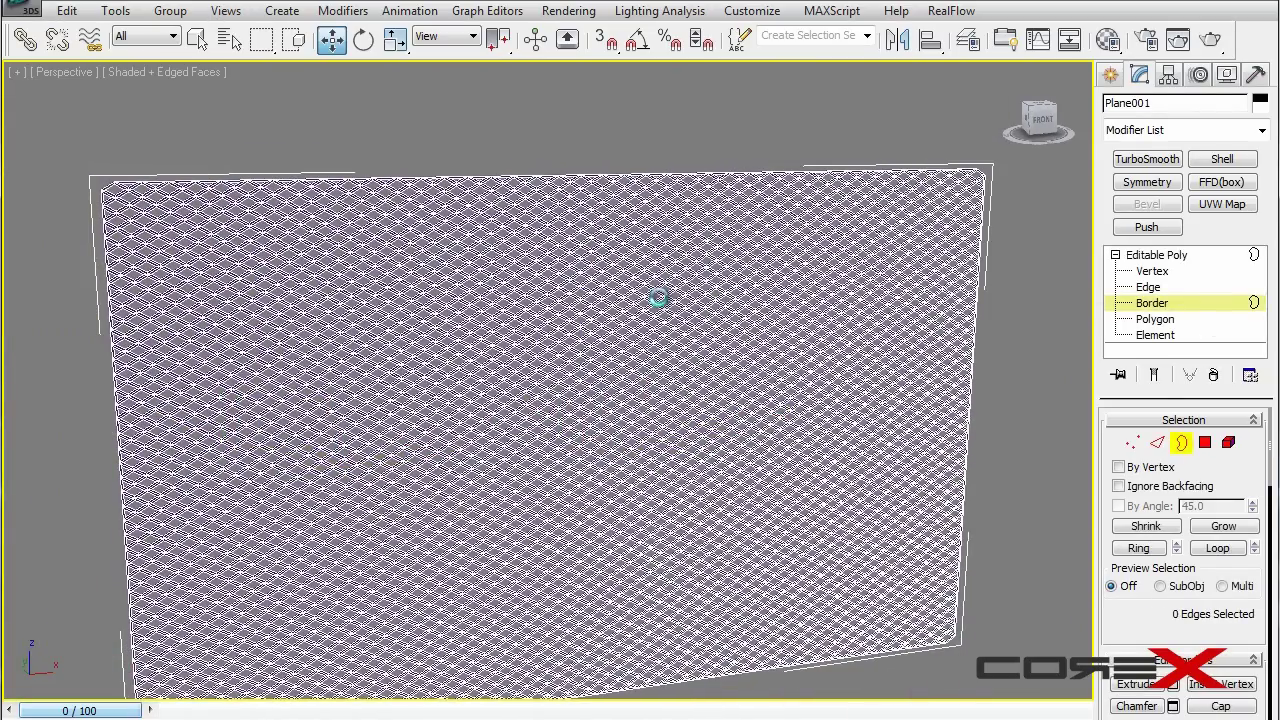
key(ctrl+a)
scroll(615, 299, up, 7)
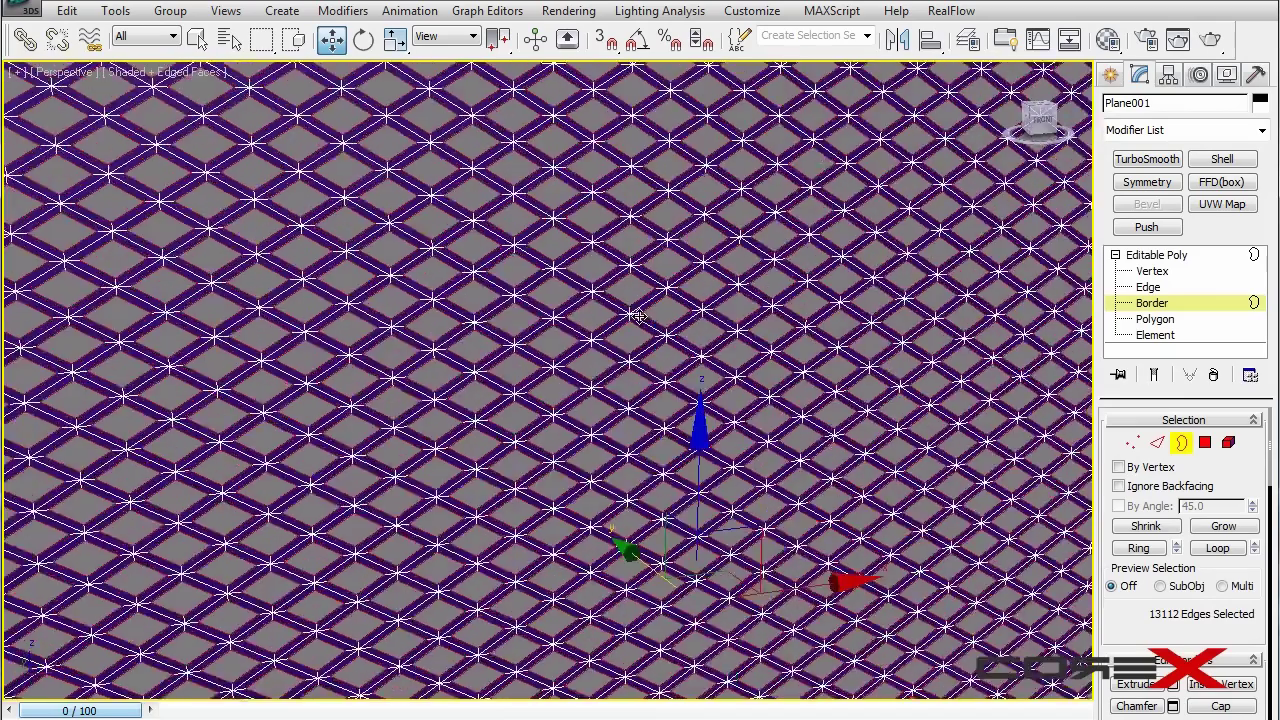
alt+middle_drag(791, 423, 600, 393)
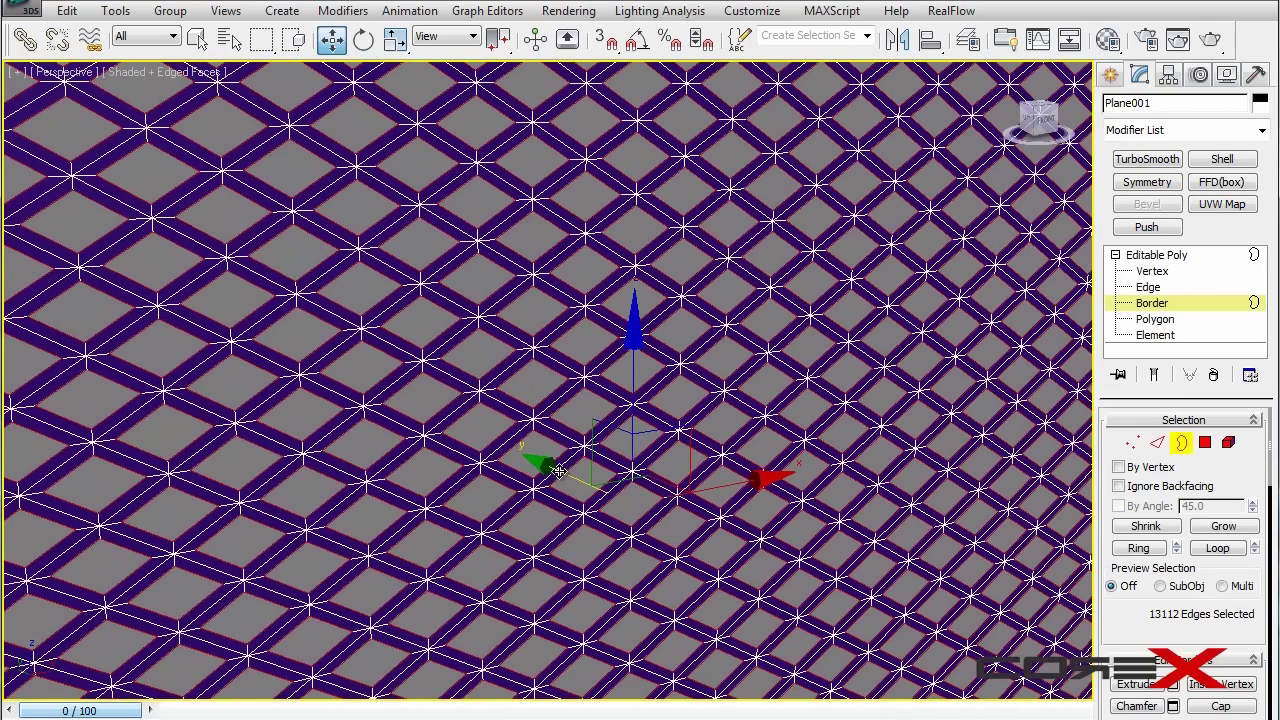
shift+drag(529, 447, 519, 443)
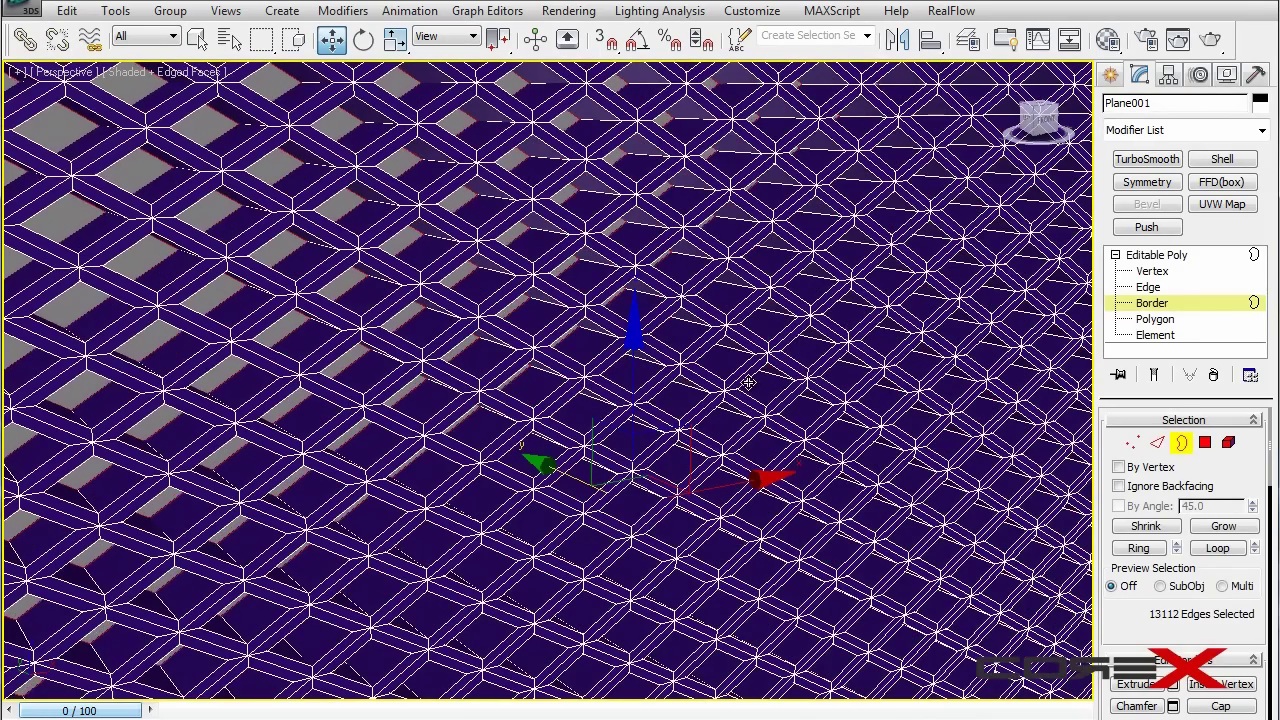
Examine the thickened mesh up close and from the front, top and back
scroll(716, 370, down, 2)
middle_drag(748, 378, 706, 372)
scroll(838, 392, down, 3)
scroll(693, 370, up, 8)
scroll(620, 290, down, 10)
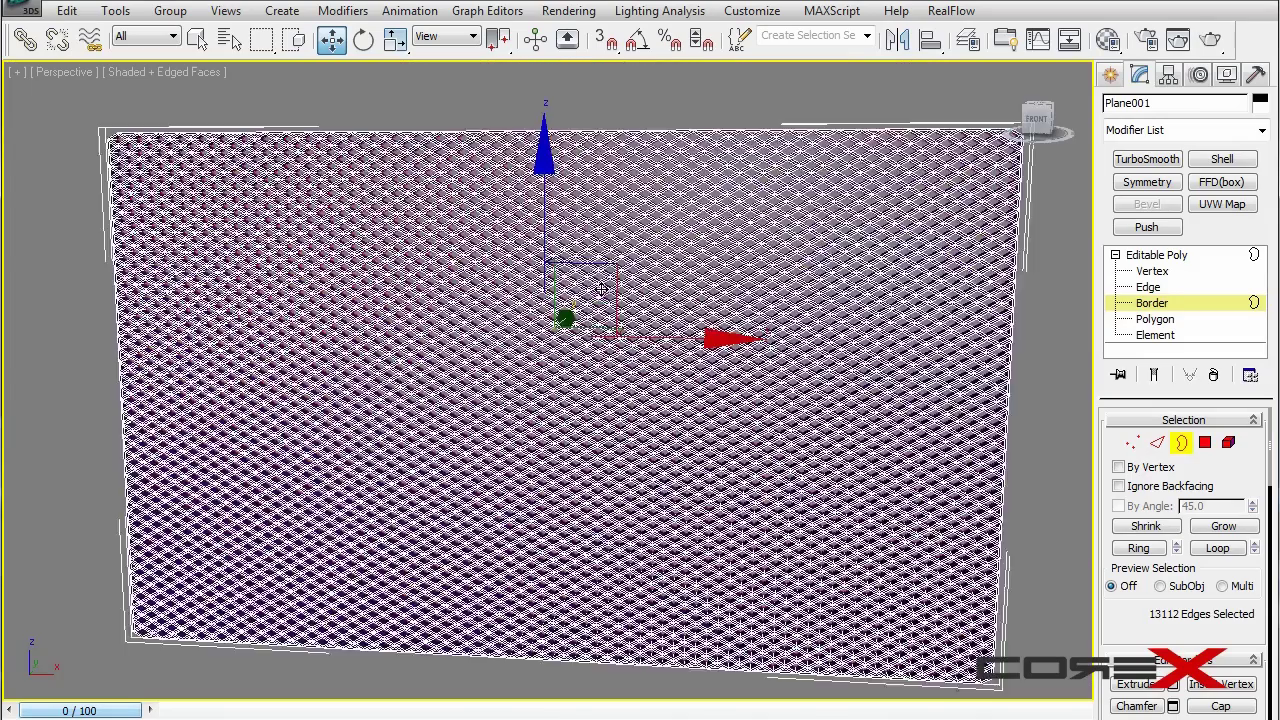
scroll(601, 289, down, 3)
alt+middle_drag(643, 298, 657, 290)
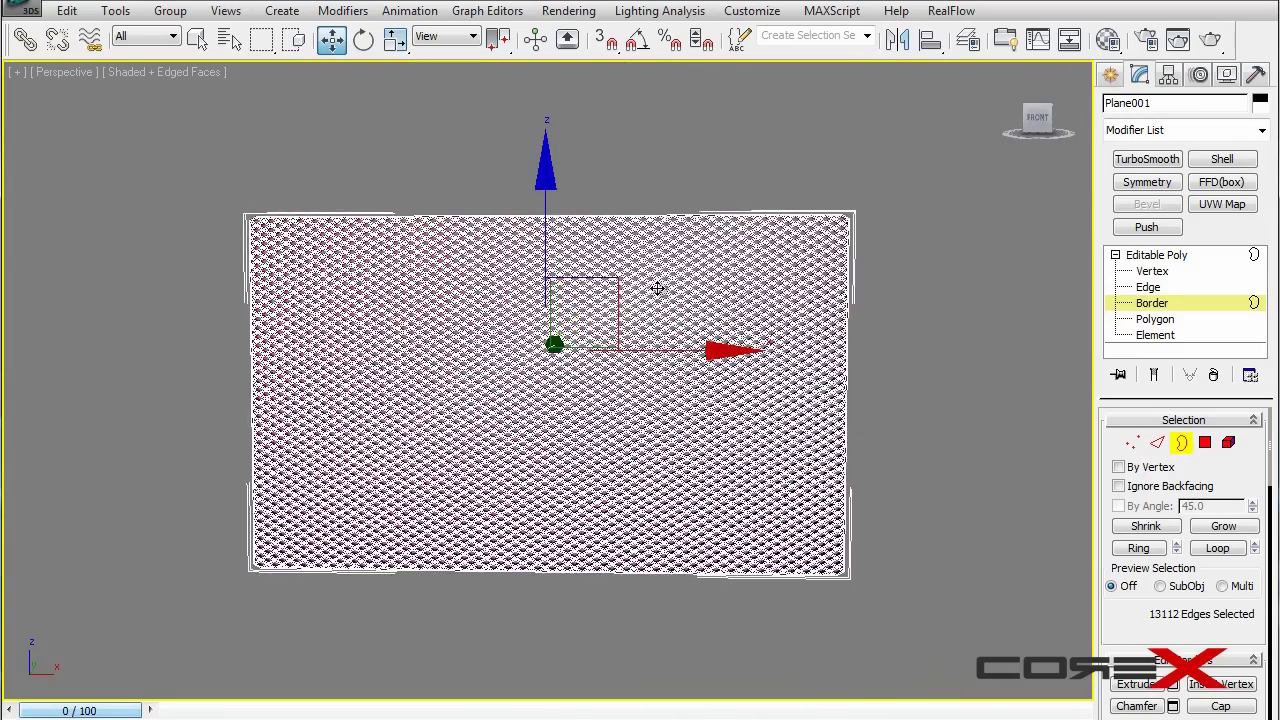
click(657, 290)
key(t)
key(r)
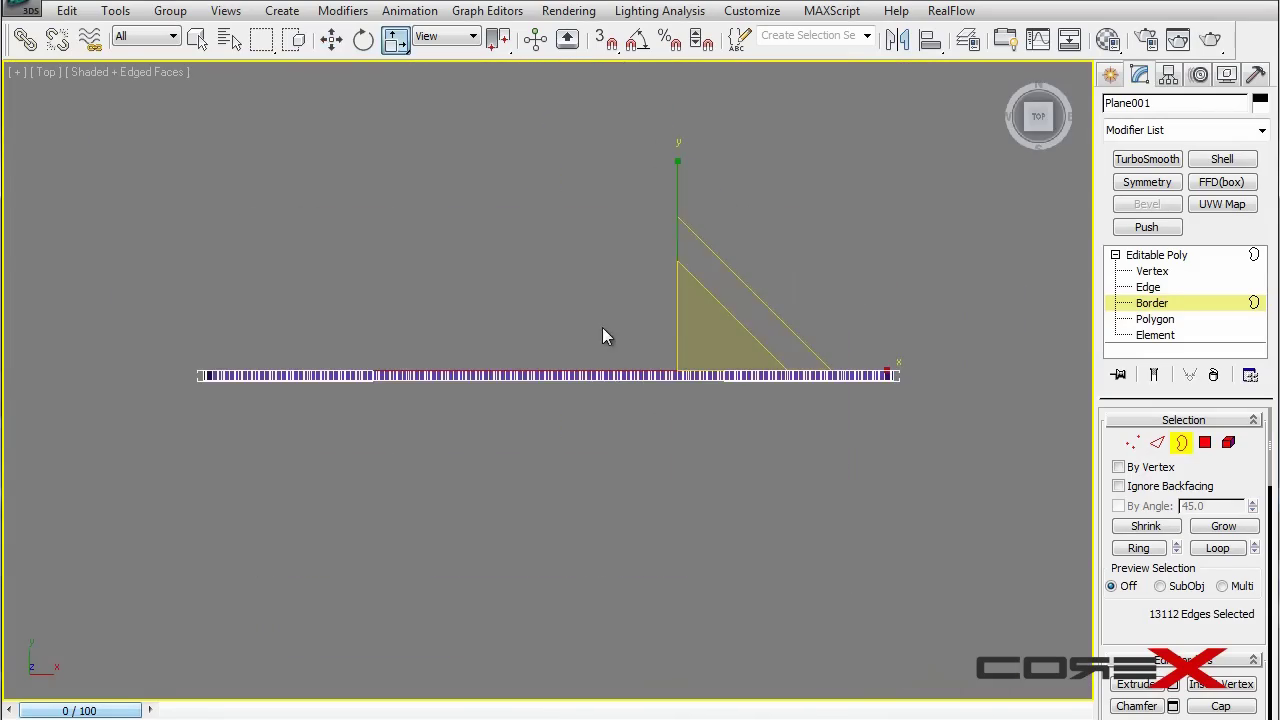
key(p)
alt+middle_drag(603, 310, 425, 262)
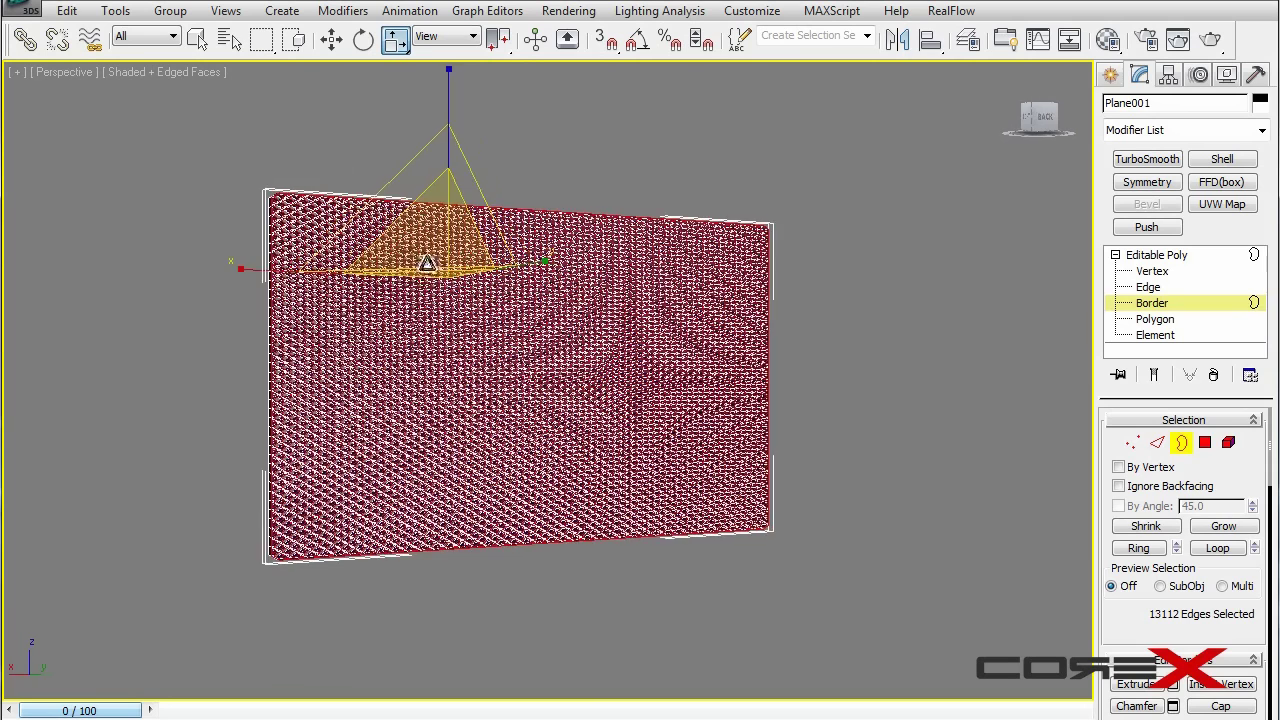
Leave border editing, switch to the Move tool and inspect the diamond holes from the back side
click(1178, 256)
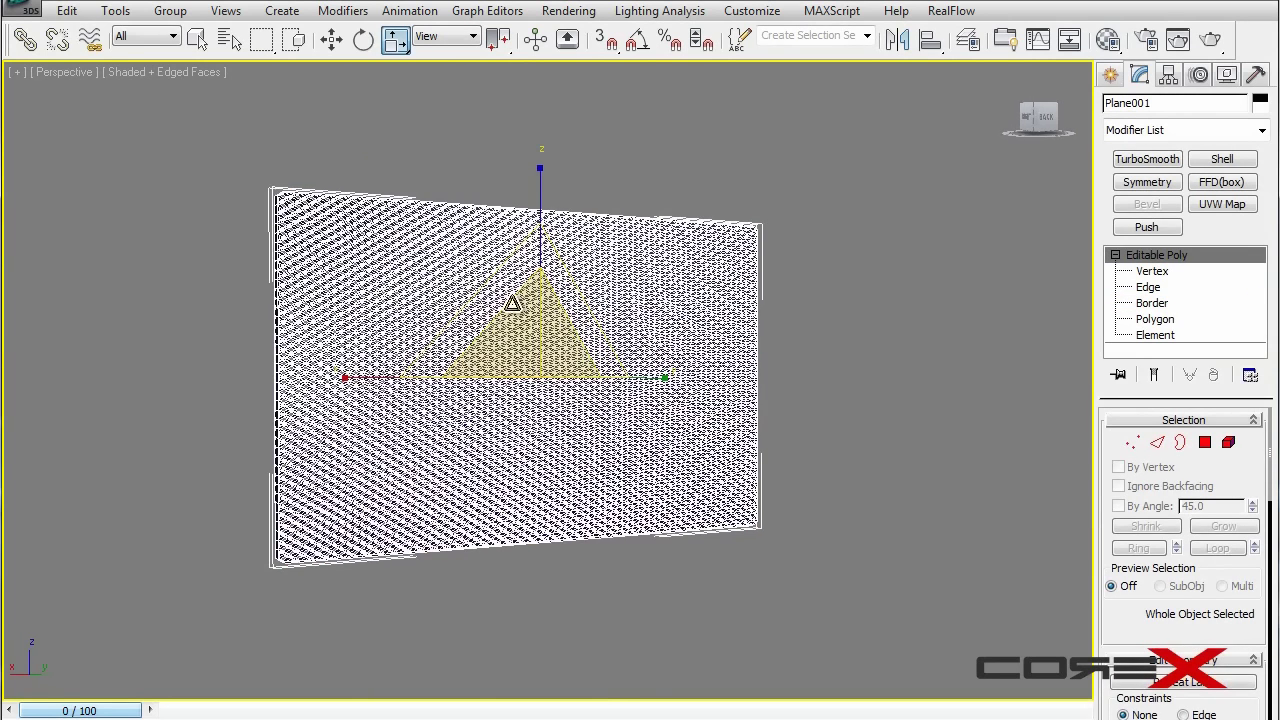
scroll(529, 356, up, 6)
scroll(636, 154, up, 4)
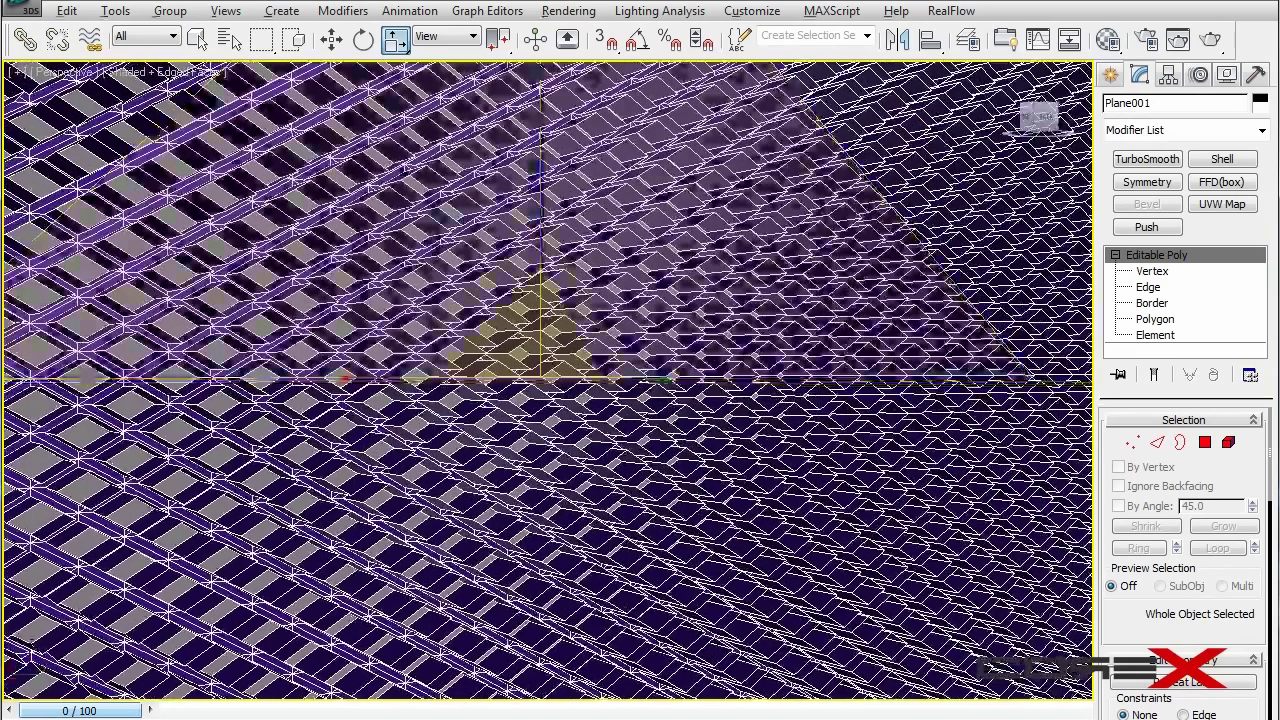
scroll(574, 492, down, 10)
scroll(574, 492, up, 5)
key(w)
alt+middle_drag(510, 500, 545, 490)
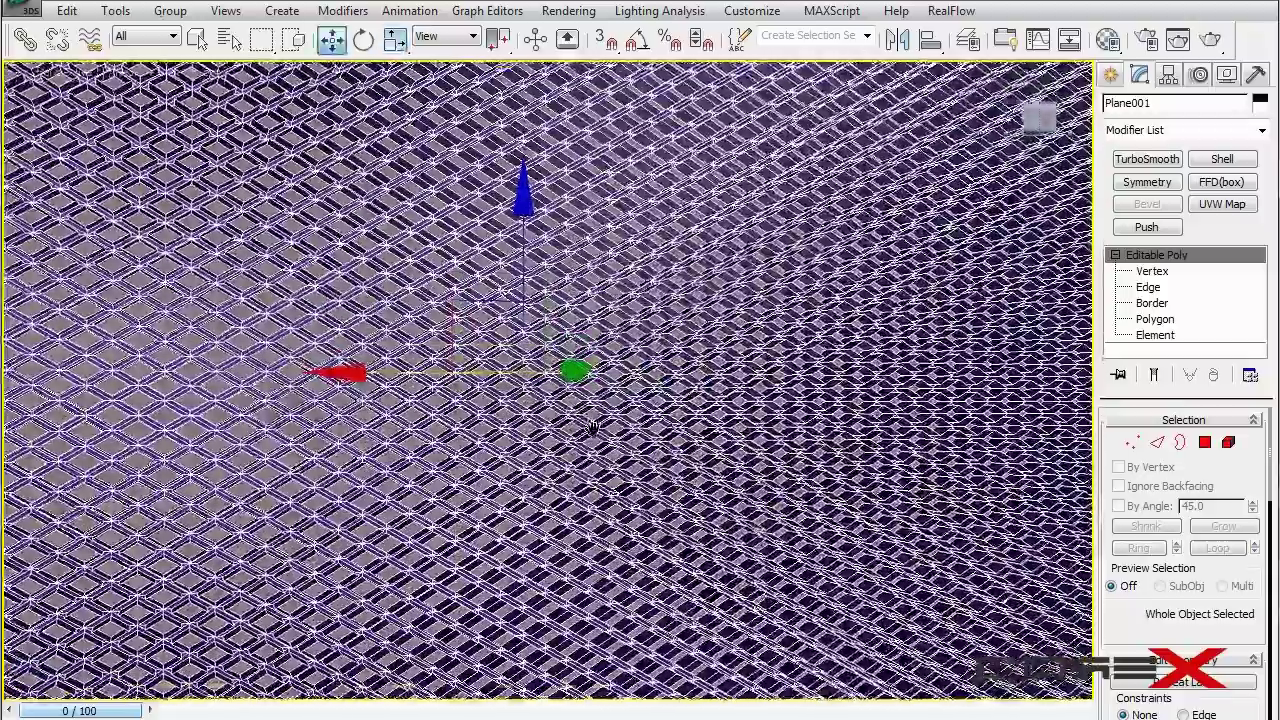
alt+middle_drag(593, 427, 594, 432)
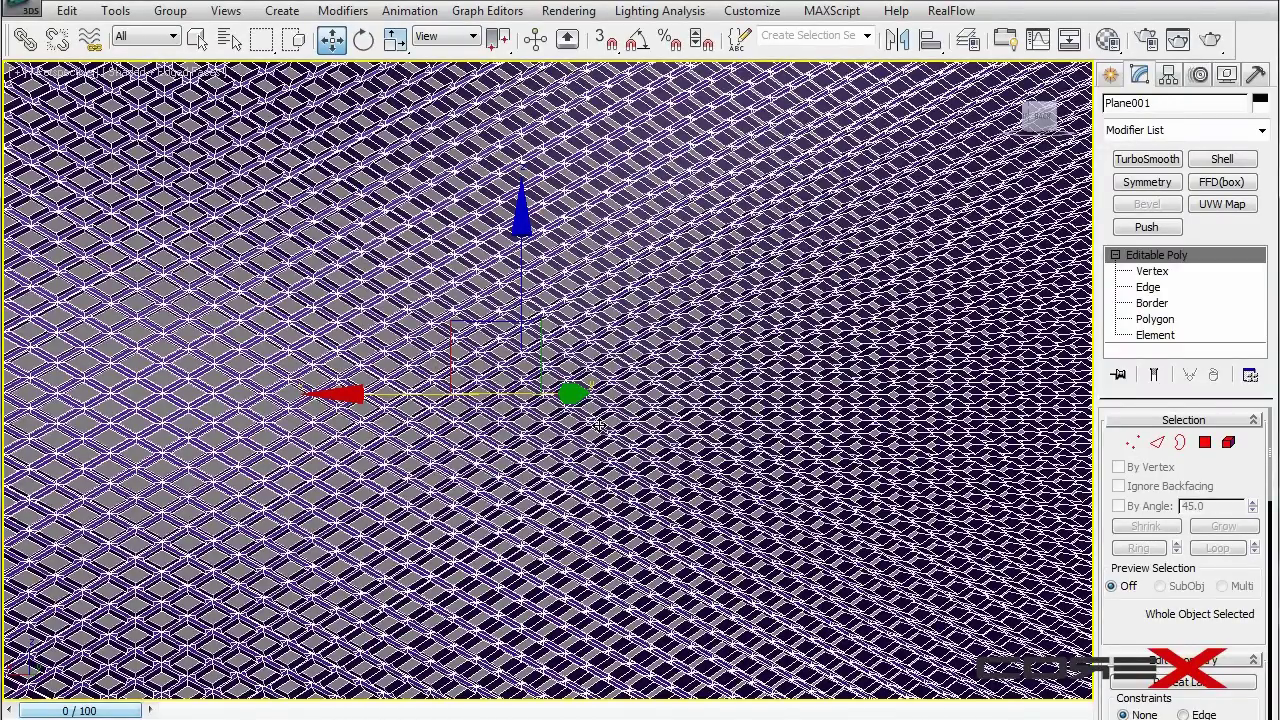
scroll(602, 388, down, 8)
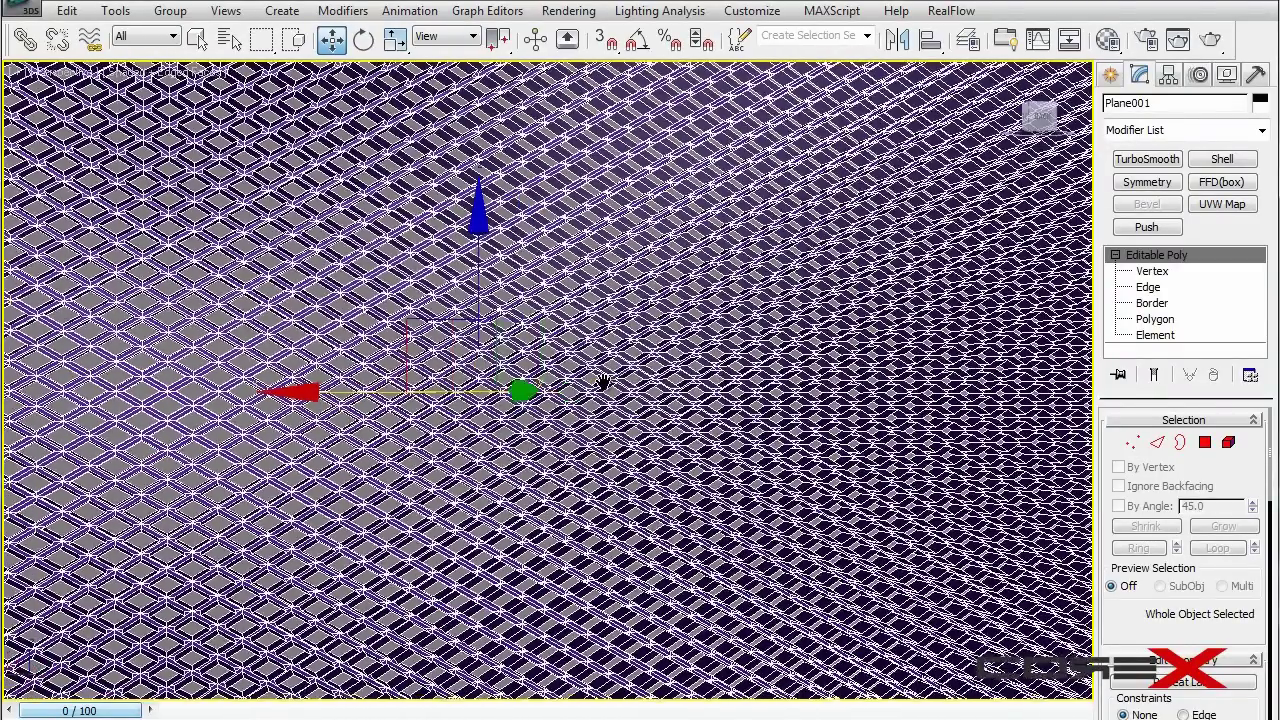
alt+middle_drag(622, 387, 618, 425)
Show the polygon and vertex statistics in the viewport and deselect the mesh
key(7)
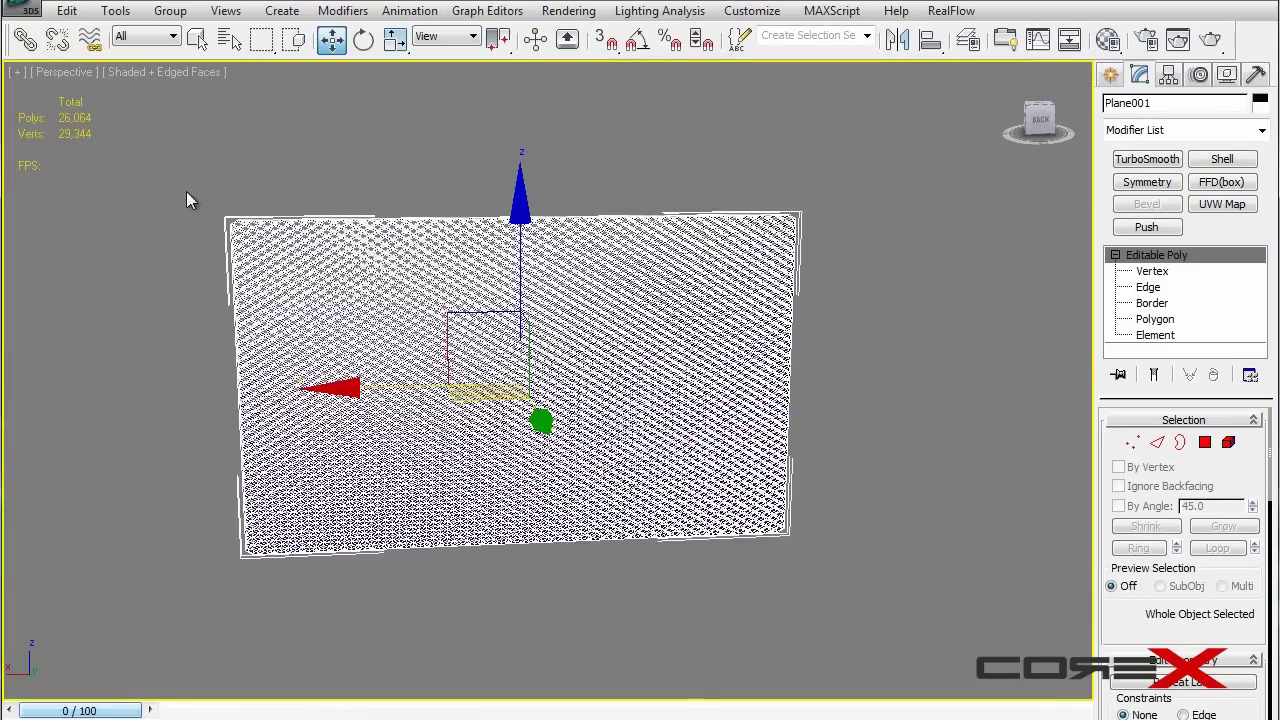
alt+middle_drag(211, 160, 302, 145)
click(114, 141)
scroll(268, 262, up, 10)
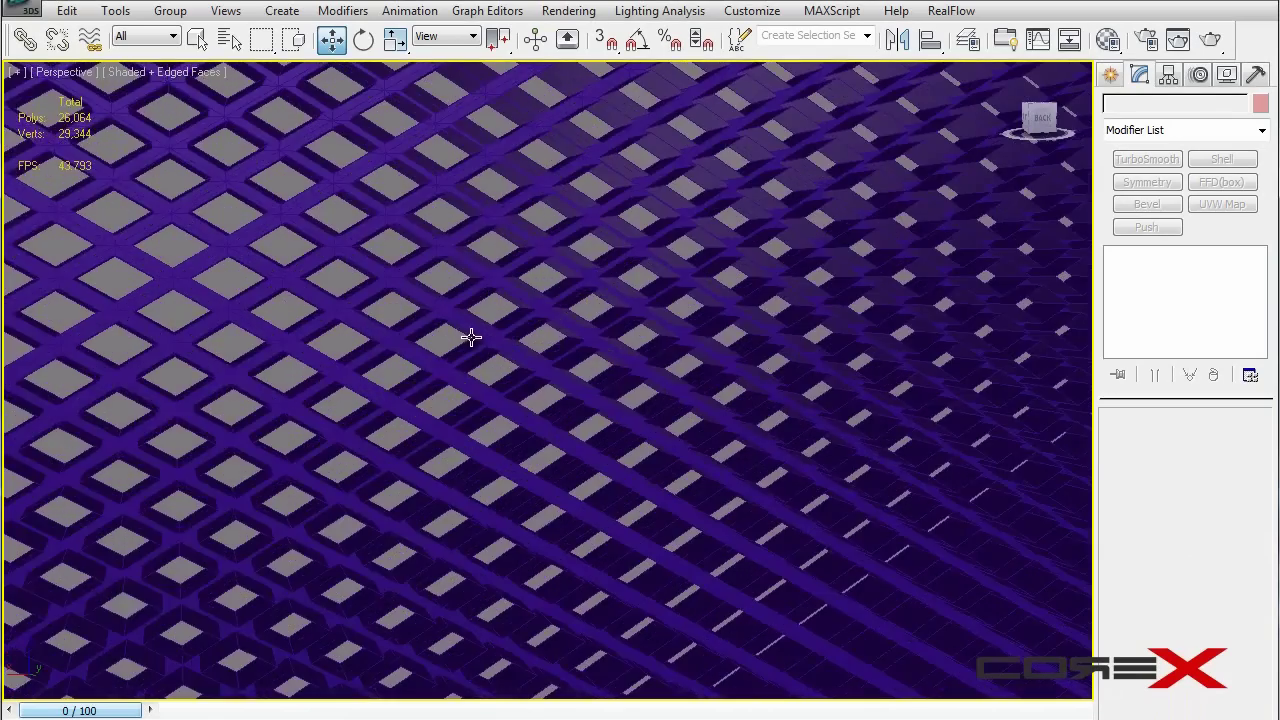
Examine the mesh shaded without edged faces and restore the edge display
scroll(468, 332, down, 10)
key(F4)
alt+middle_drag(533, 281, 913, 299)
scroll(487, 277, up, 8)
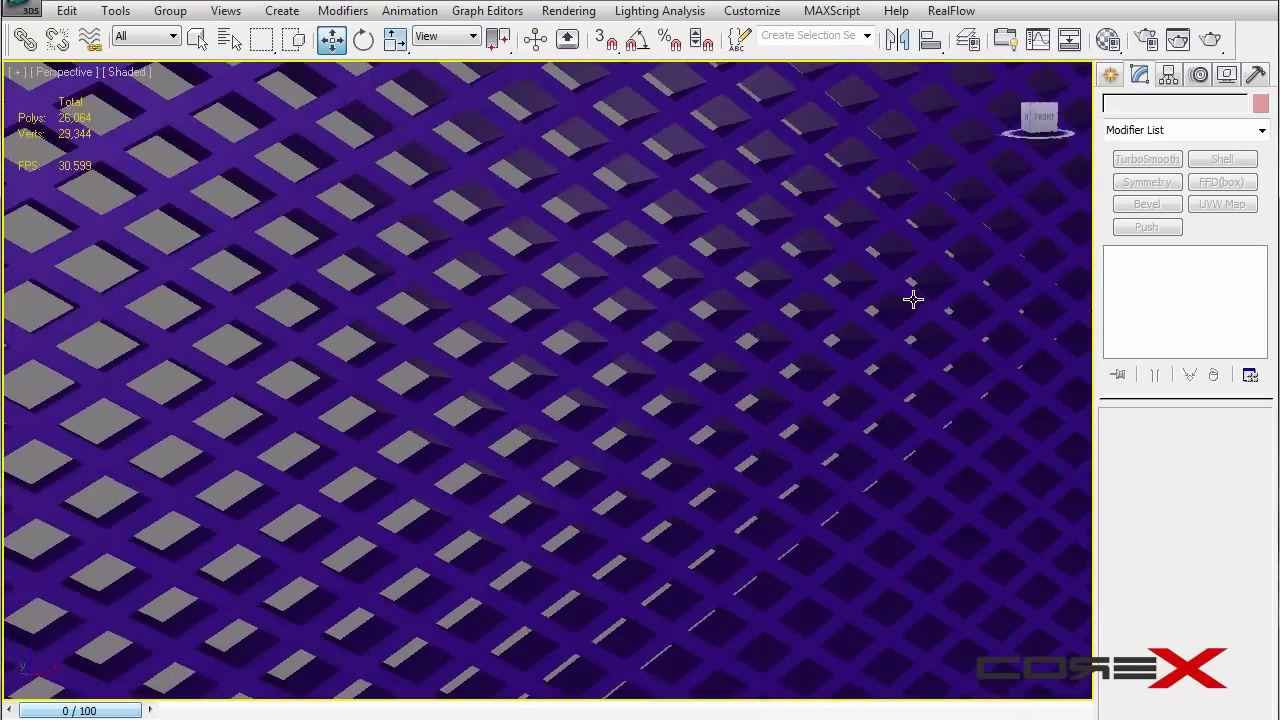
key(F4)
scroll(663, 289, down, 8)
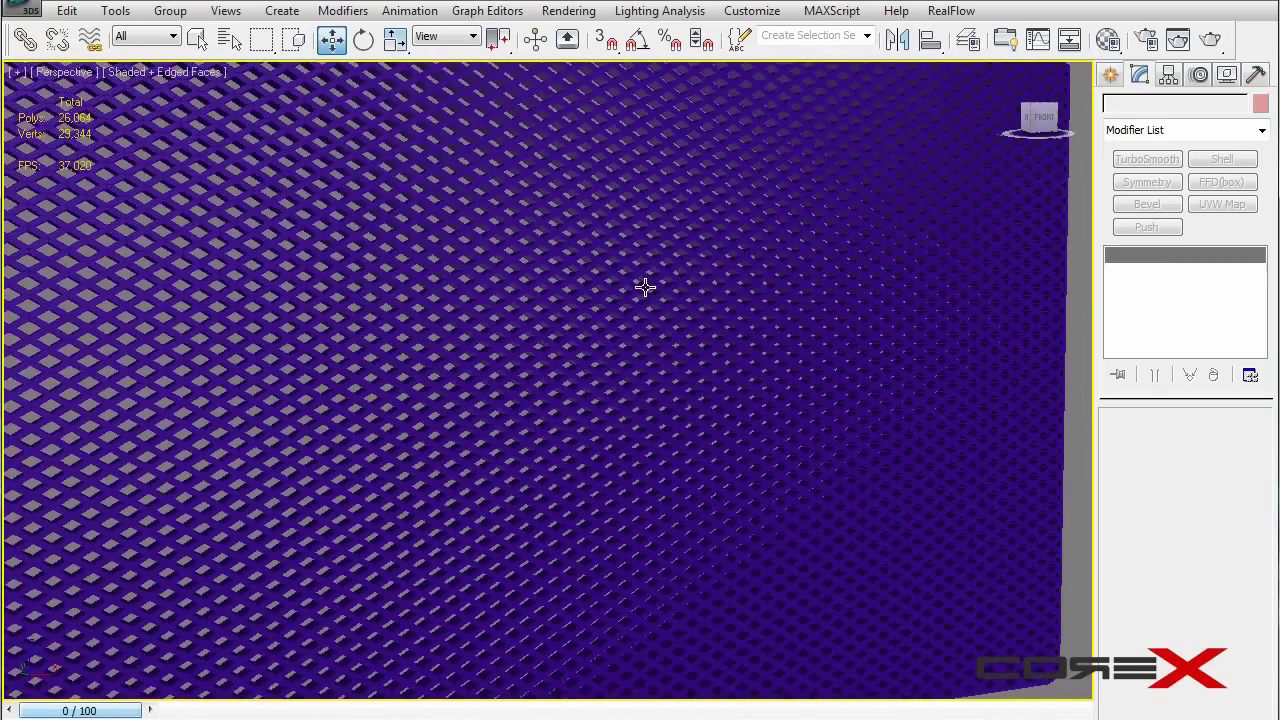
Examine the finished, deselected mesh close up and from its side to check the depth of the holes
click(645, 288)
scroll(811, 236, down, 5)
click(844, 218)
alt+middle_drag(692, 264, 778, 260)
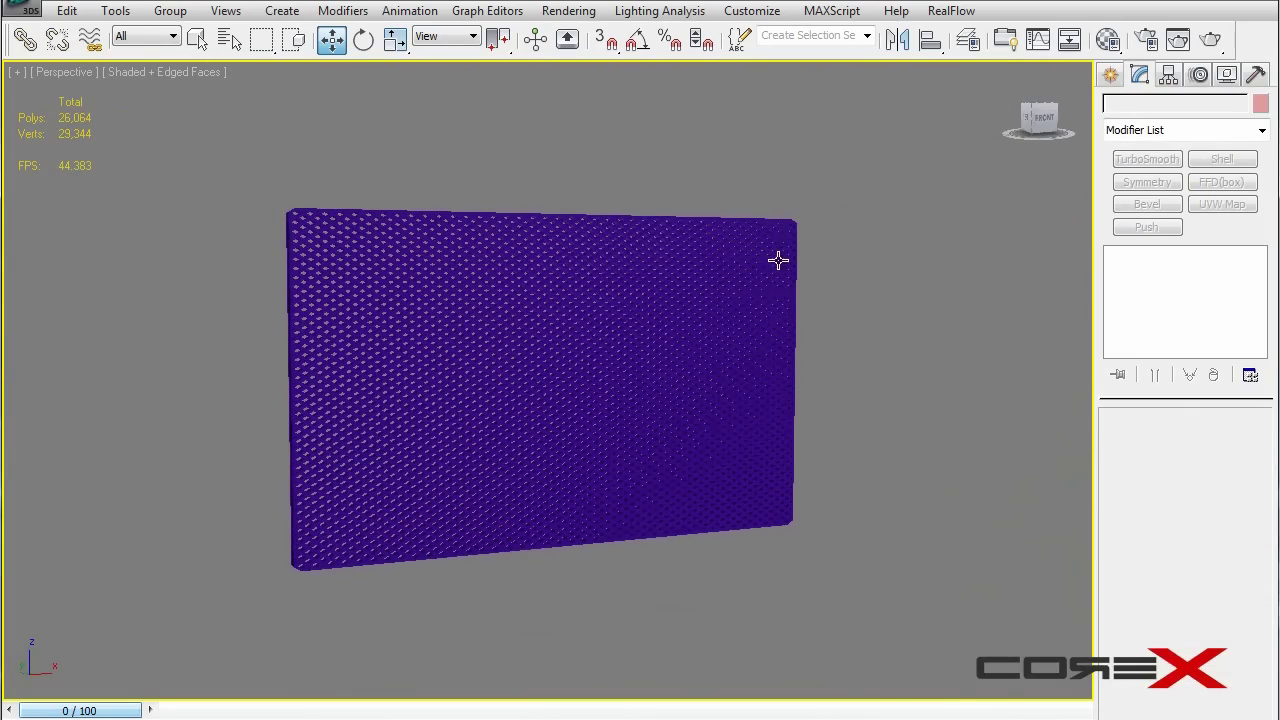
scroll(729, 286, up, 8)
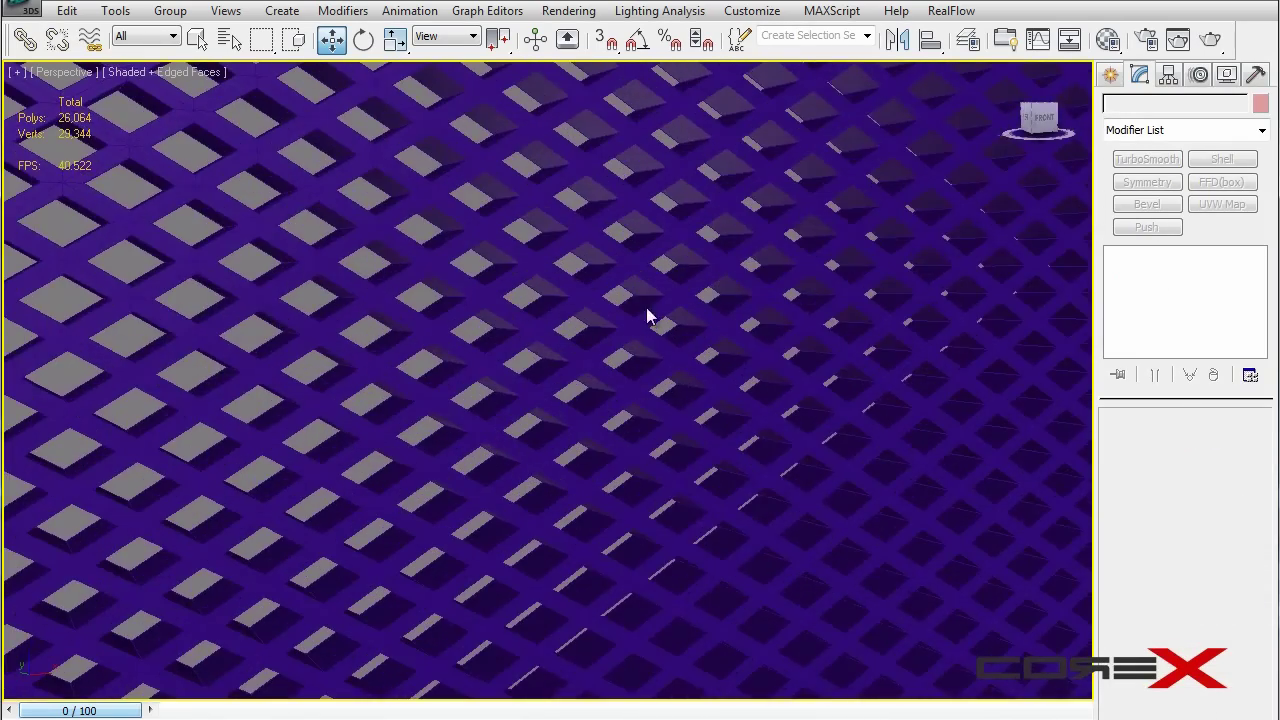
alt+middle_drag(758, 358, 846, 349)
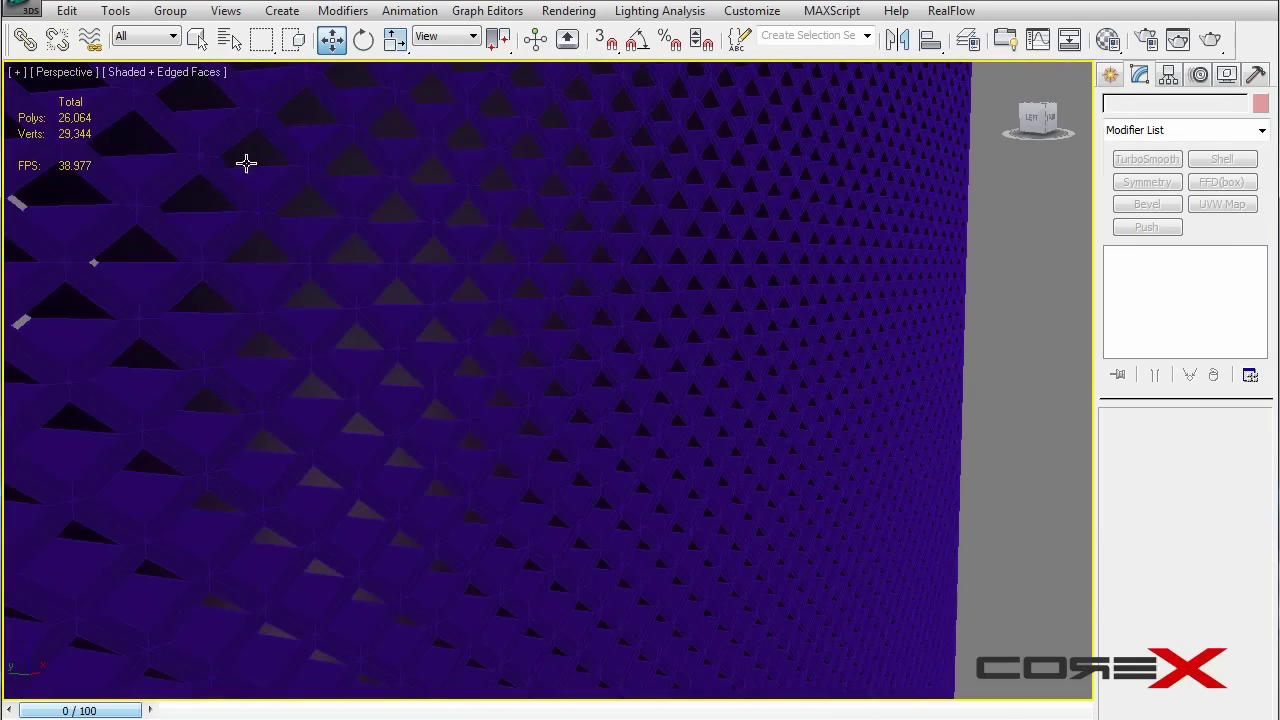
middle_drag(171, 132, 114, 140)
scroll(253, 164, down, 8)
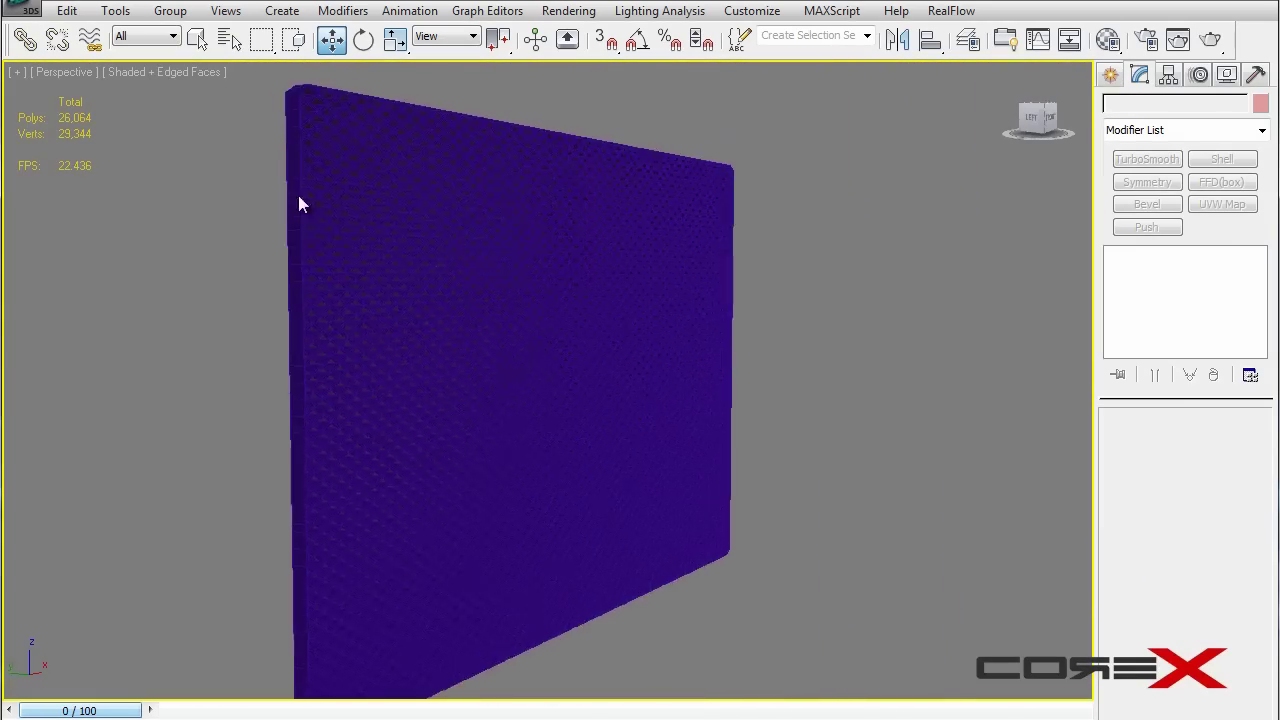
Delete the entire mesh from the scene and switch to the Select tool
alt+middle_drag(298, 195, 115, 125)
mouse_move(566, 160)
alt+middle_down()
mouse_move(437, 163)
mouse_move(620, 163)
mouse_move(537, 162)
mouse_move(546, 146)
alt+middle_up()
scroll(549, 271, down, 5)
alt+middle_drag(551, 277, 621, 289)
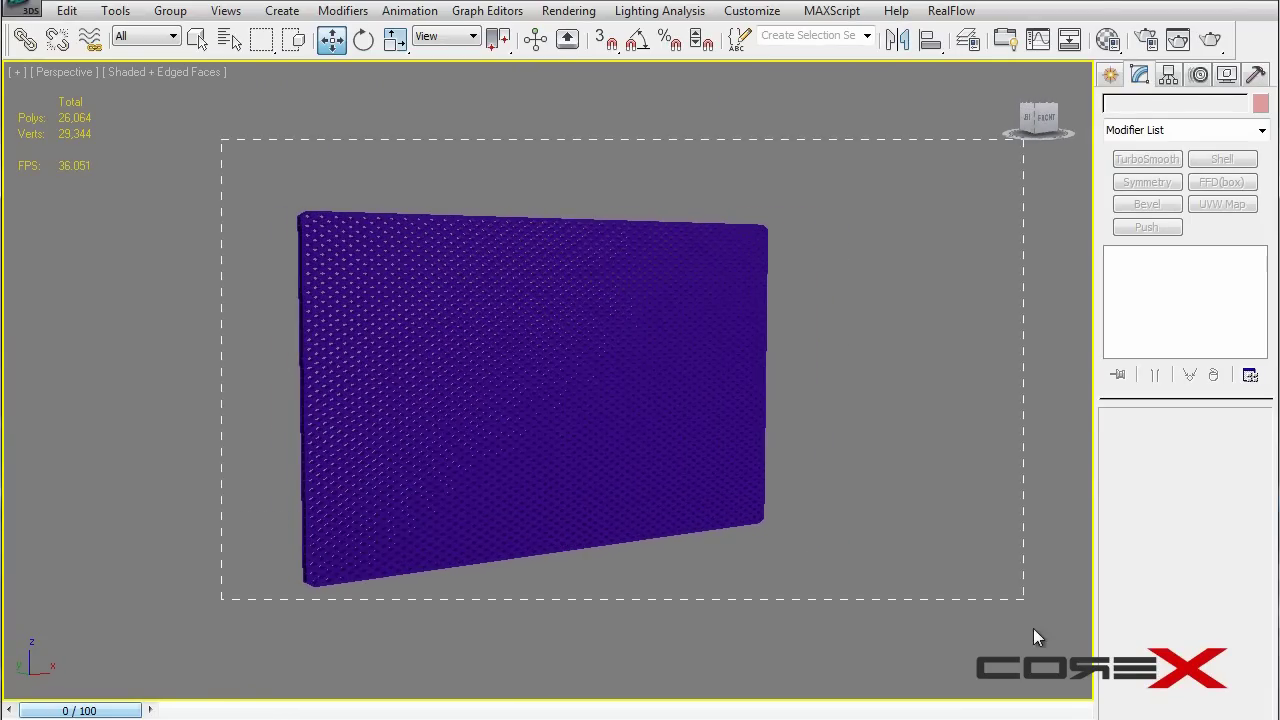
key(ctrl+a)
key(Delete)
key(q)
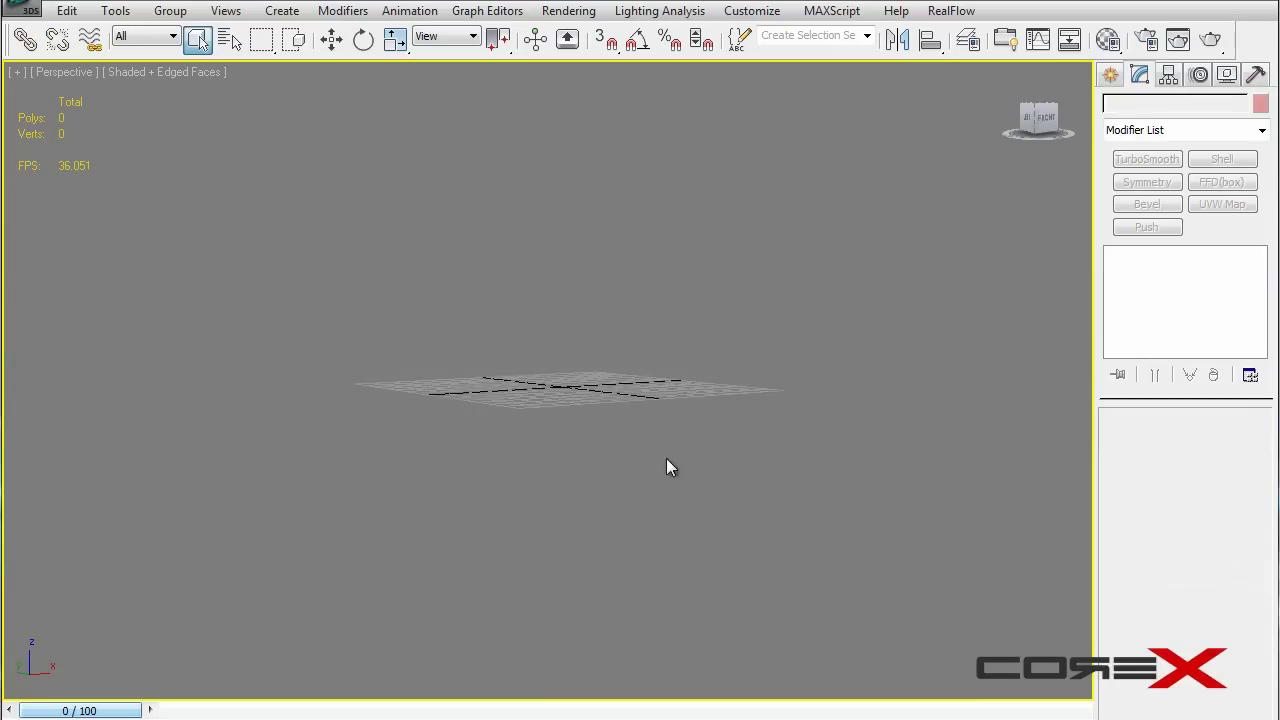
alt+middle_drag(524, 355, 440, 320)
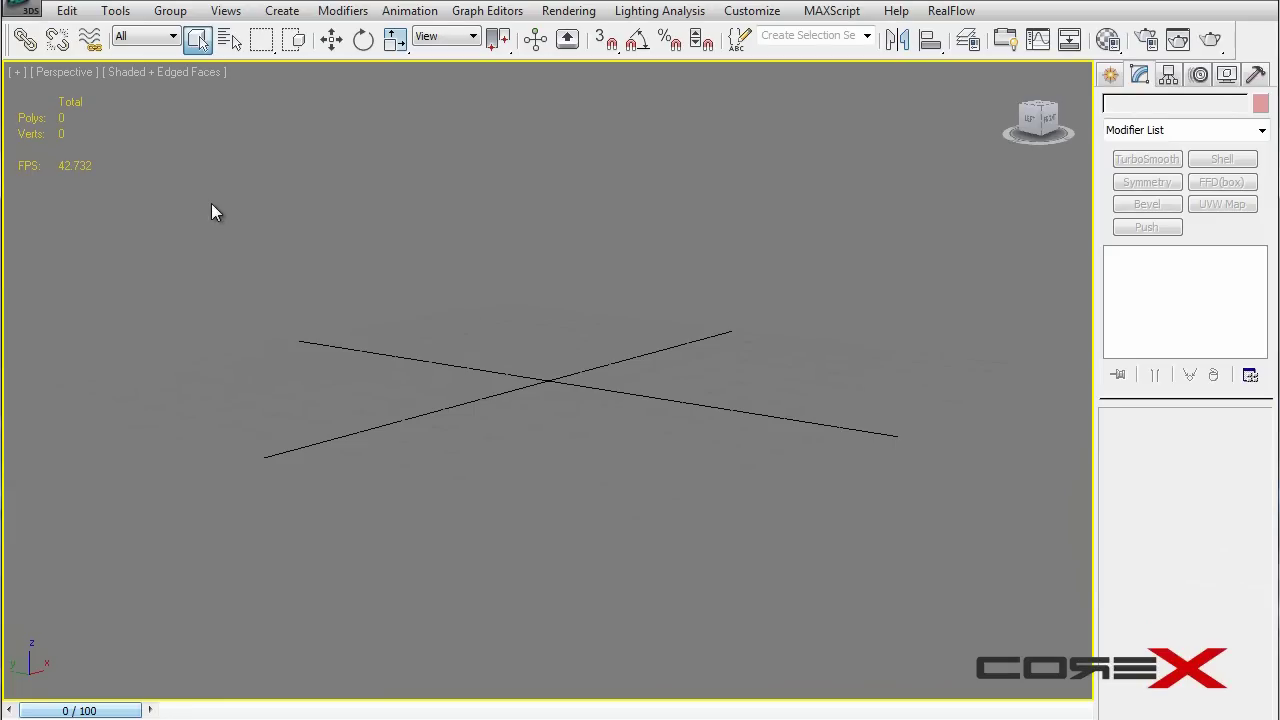
alt+middle_drag(327, 233, 564, 248)
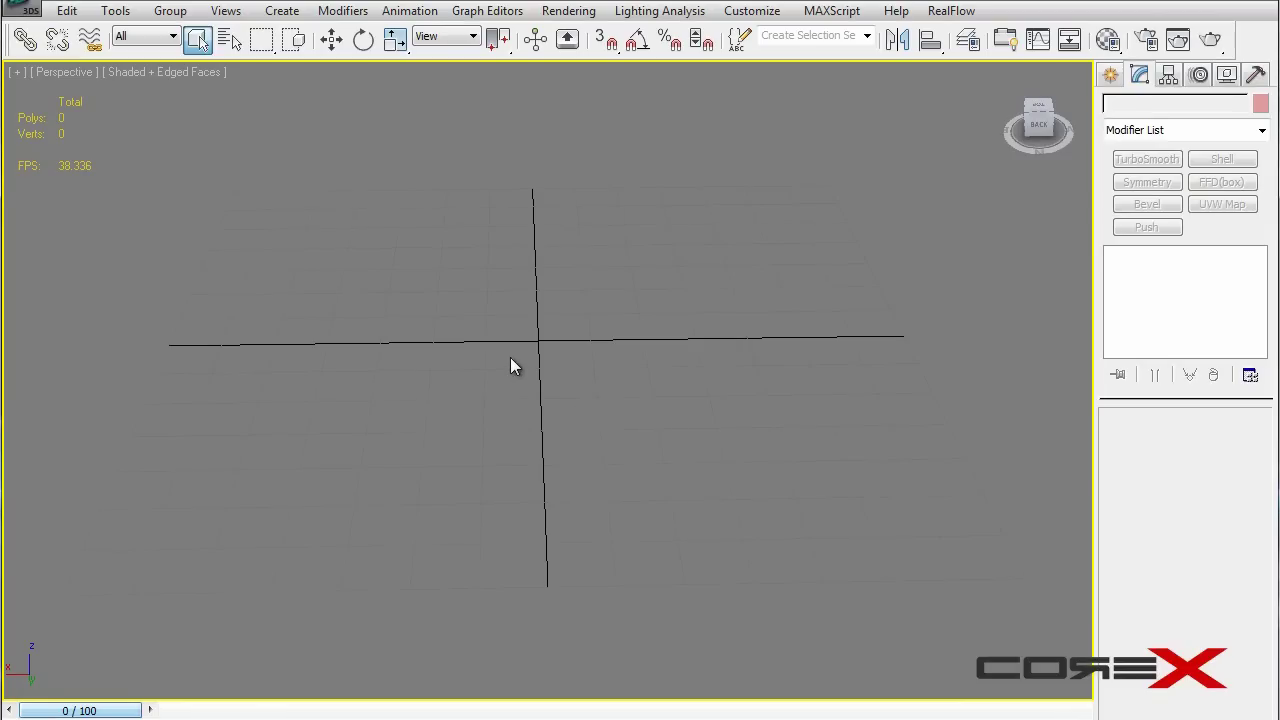
alt+middle_drag(509, 363, 591, 318)
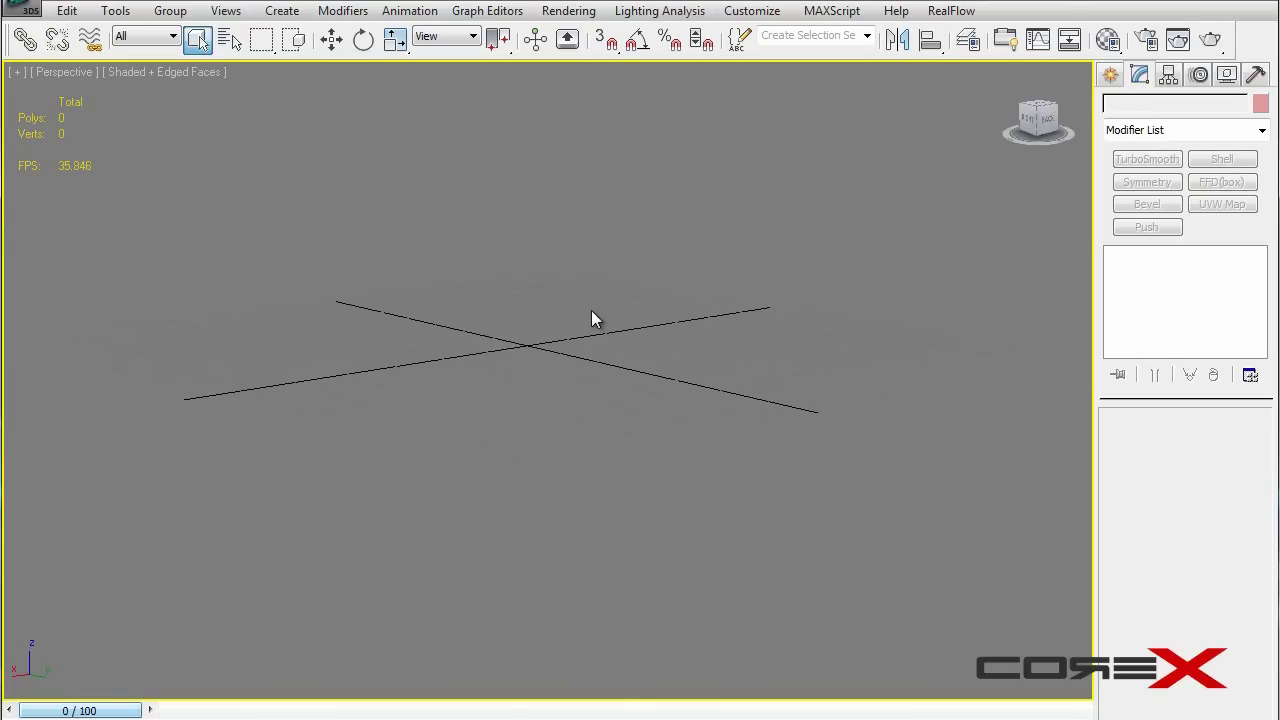
mouse_move(584, 340)
alt+middle_down()
mouse_move(543, 352)
mouse_move(575, 356)
alt+middle_up()
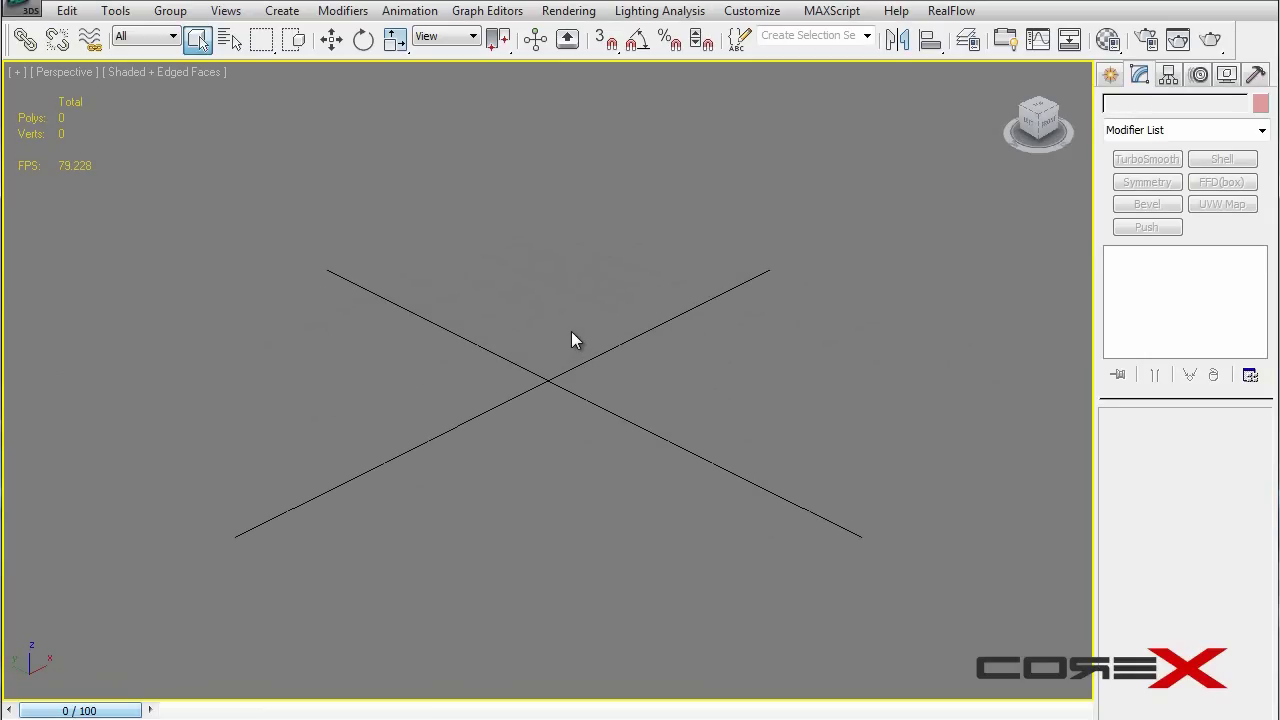
scroll(573, 332, up, 2)
scroll(575, 332, down, 4)
scroll(586, 360, up, 2)
middle_drag(586, 346, 564, 267)
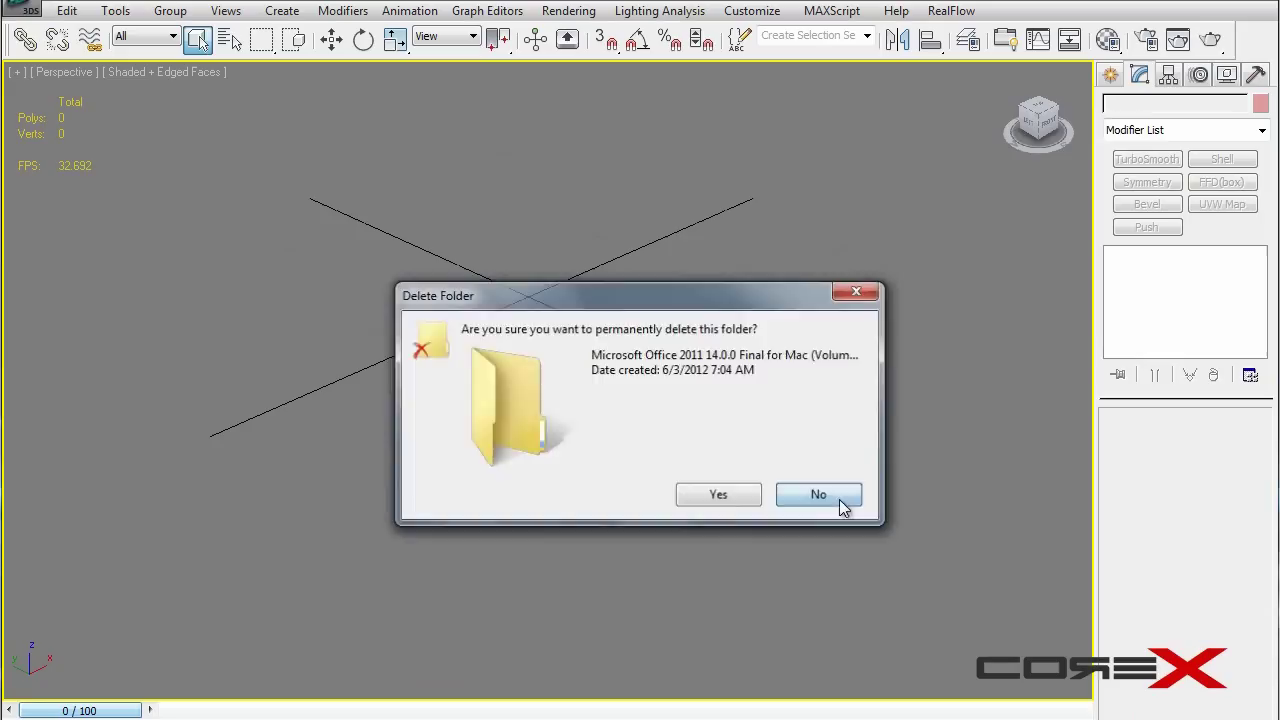
Decline the permanent deletion of the Microsoft Office 2011 folder
click(838, 497)
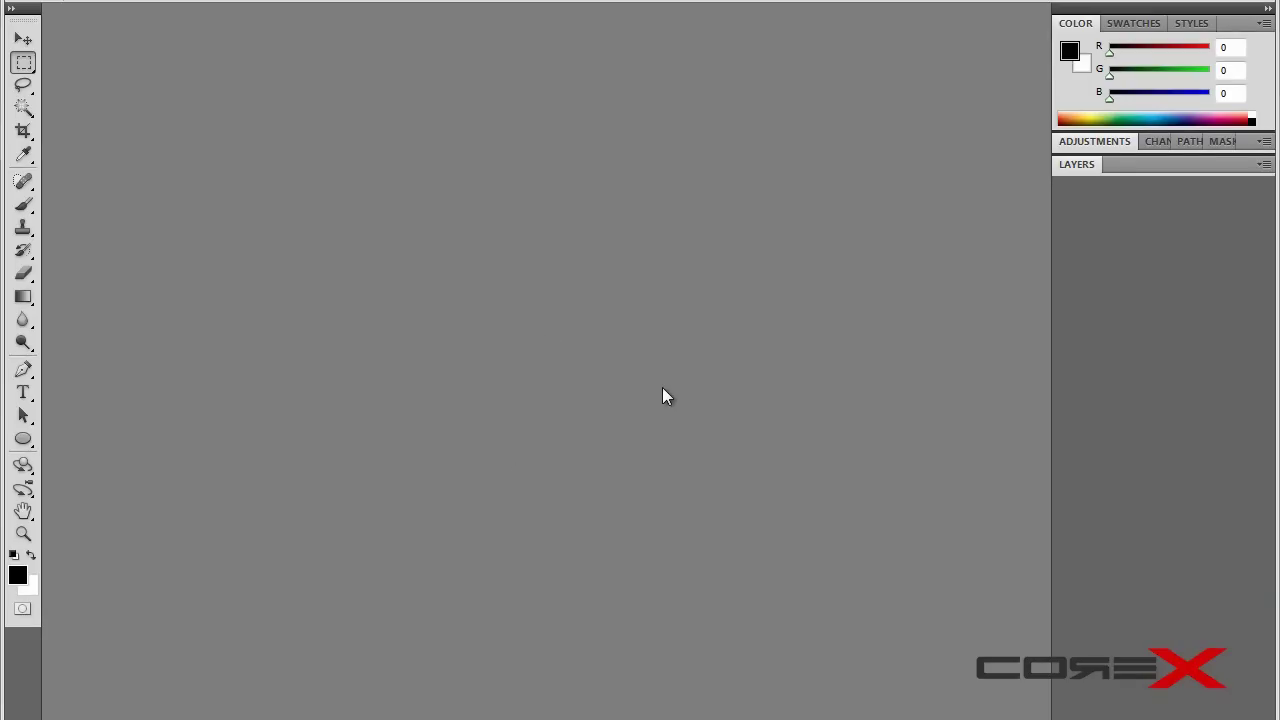
Switch to Photoshop and create a new document 100 pixels wide and 100 pixels high
key(ctrl+n)
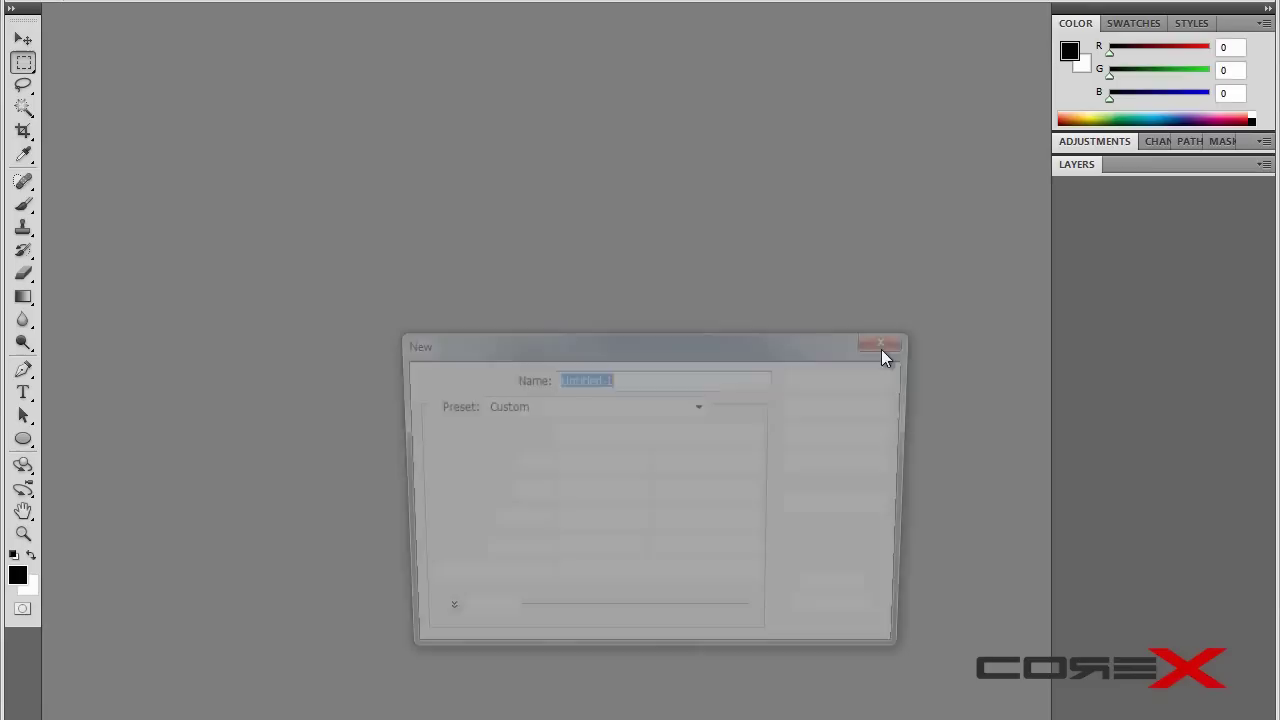
double_click(630, 465)
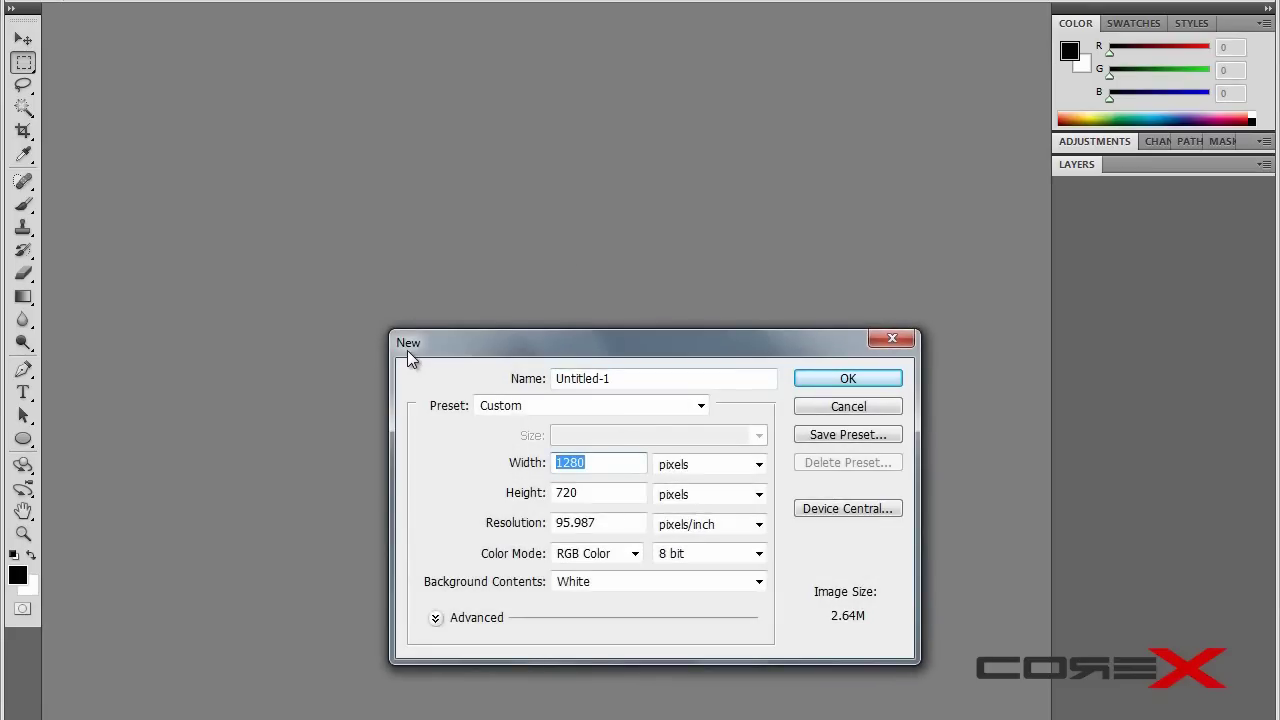
text(500)
key(BackSpace)
key(BackSpace)
key(BackSpace)
text(11)
text(00)
key(Tab)
key(Tab)
text(100)
key(Return)
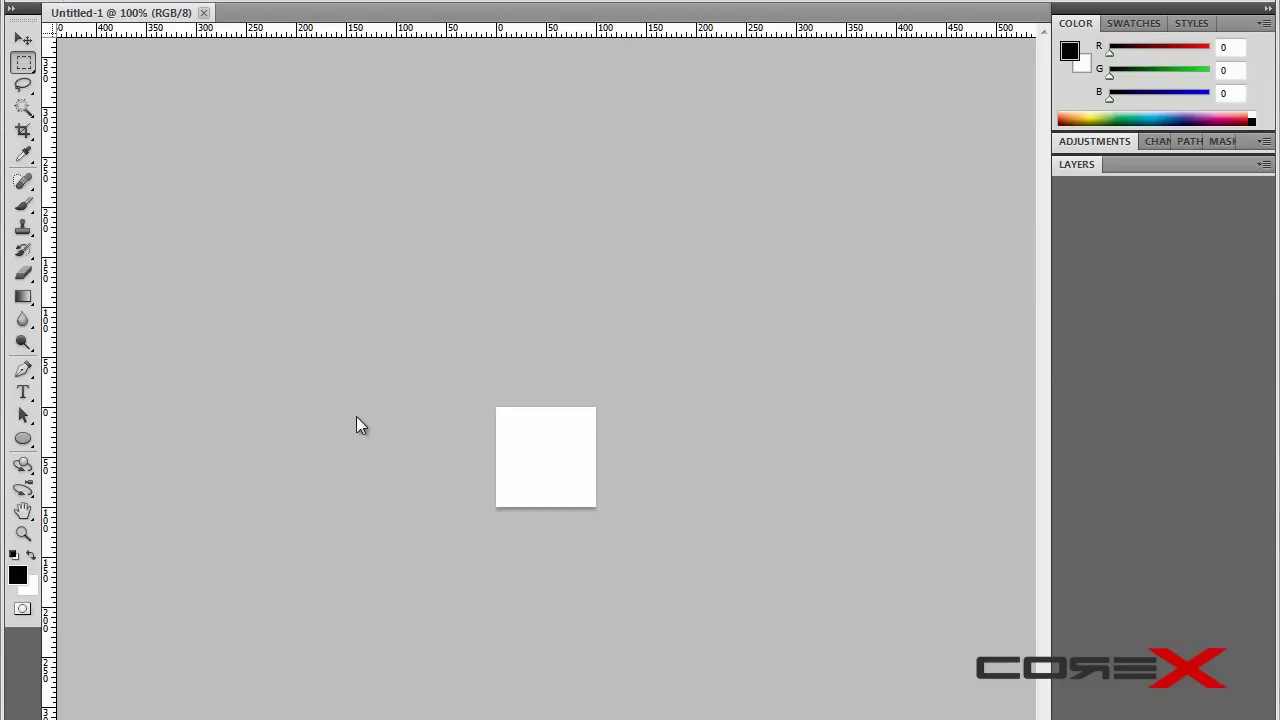
Choose the Ellipse tool and place a vertical and a horizontal guide crossing at the centre of the canvas
click(23, 440)
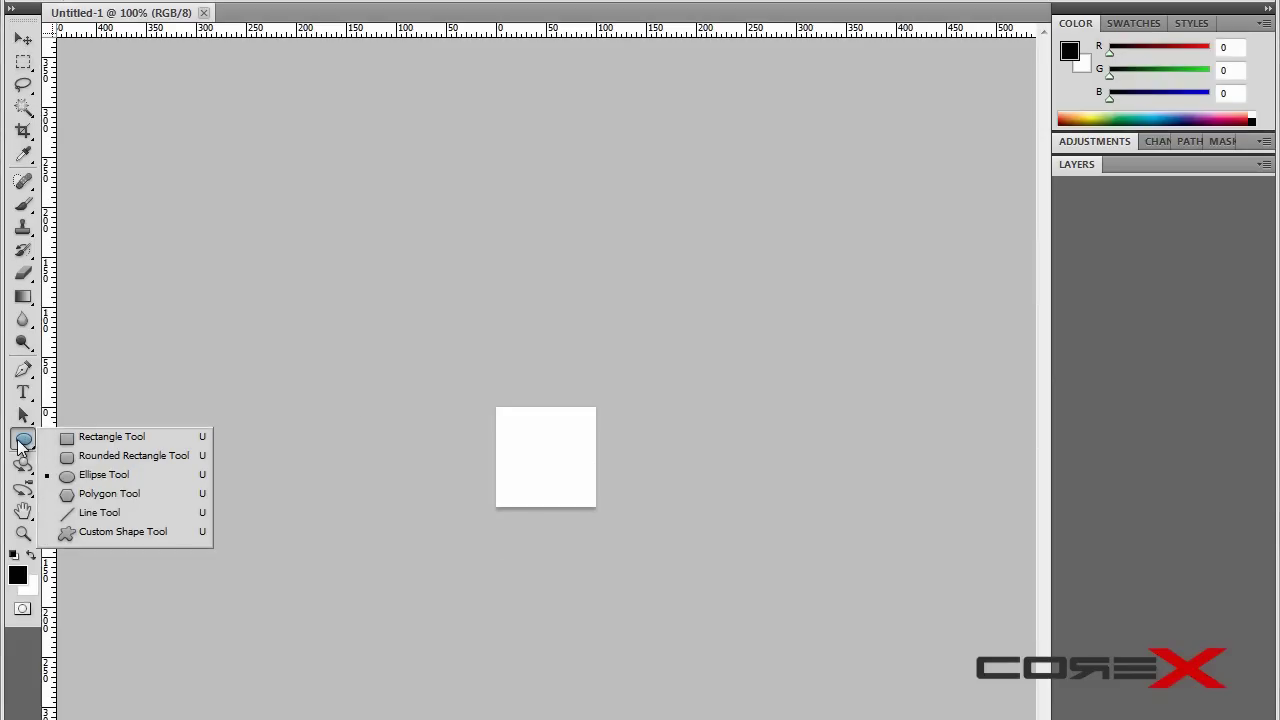
click(105, 474)
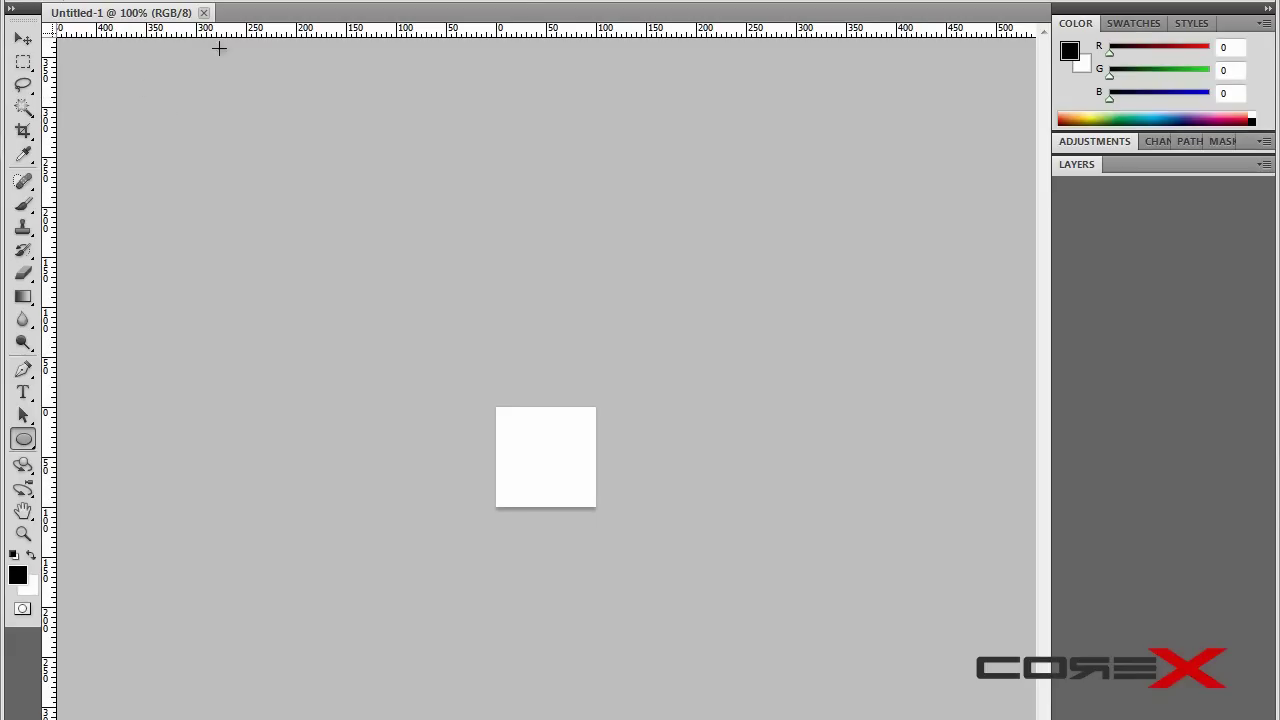
drag(48, 214, 553, 240)
drag(466, 32, 506, 457)
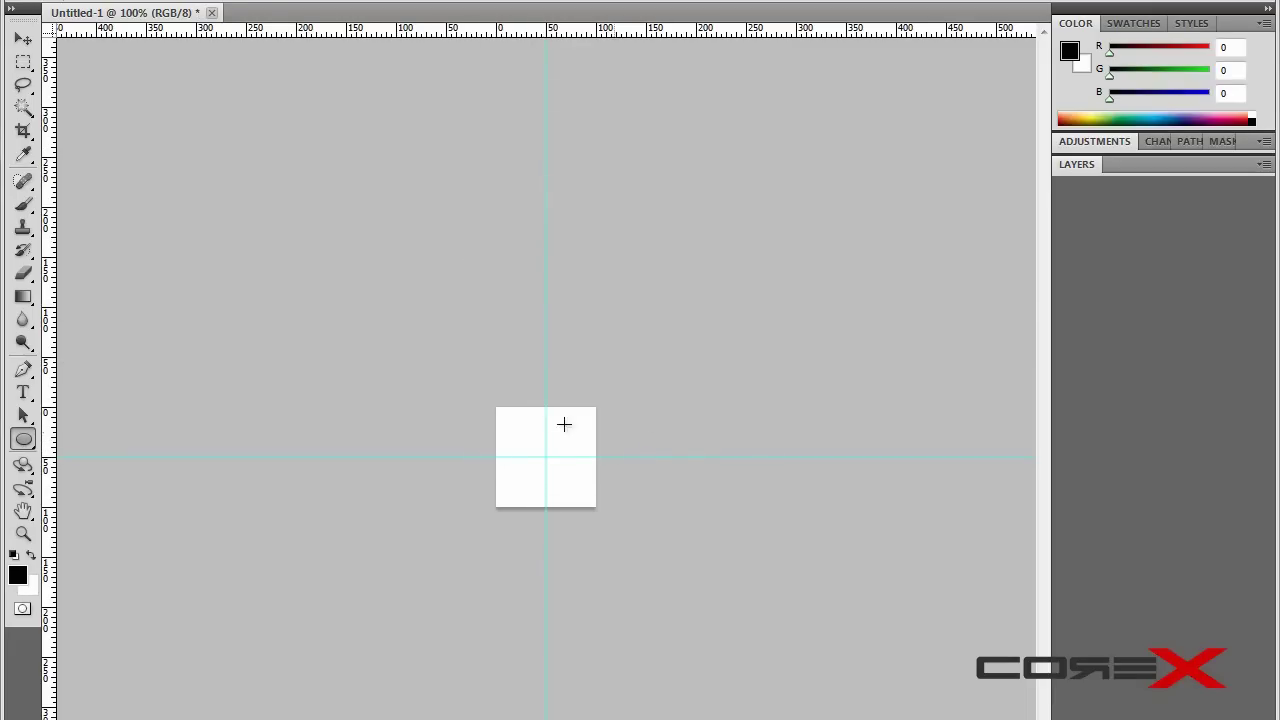
Draw a black circle about 50 px across that fills the lower-left quadrant, and show the layer list with the Move tool active
alt+scroll(586, 453, up, 11)
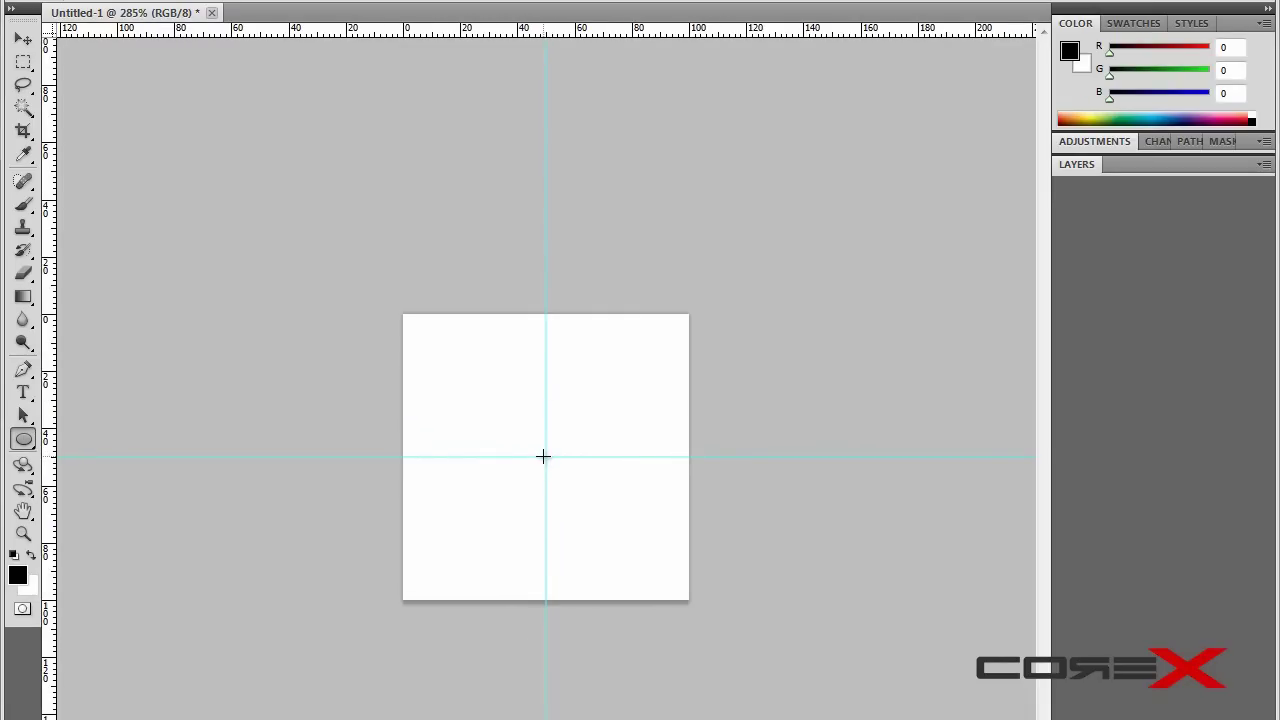
drag(402, 456, 546, 599)
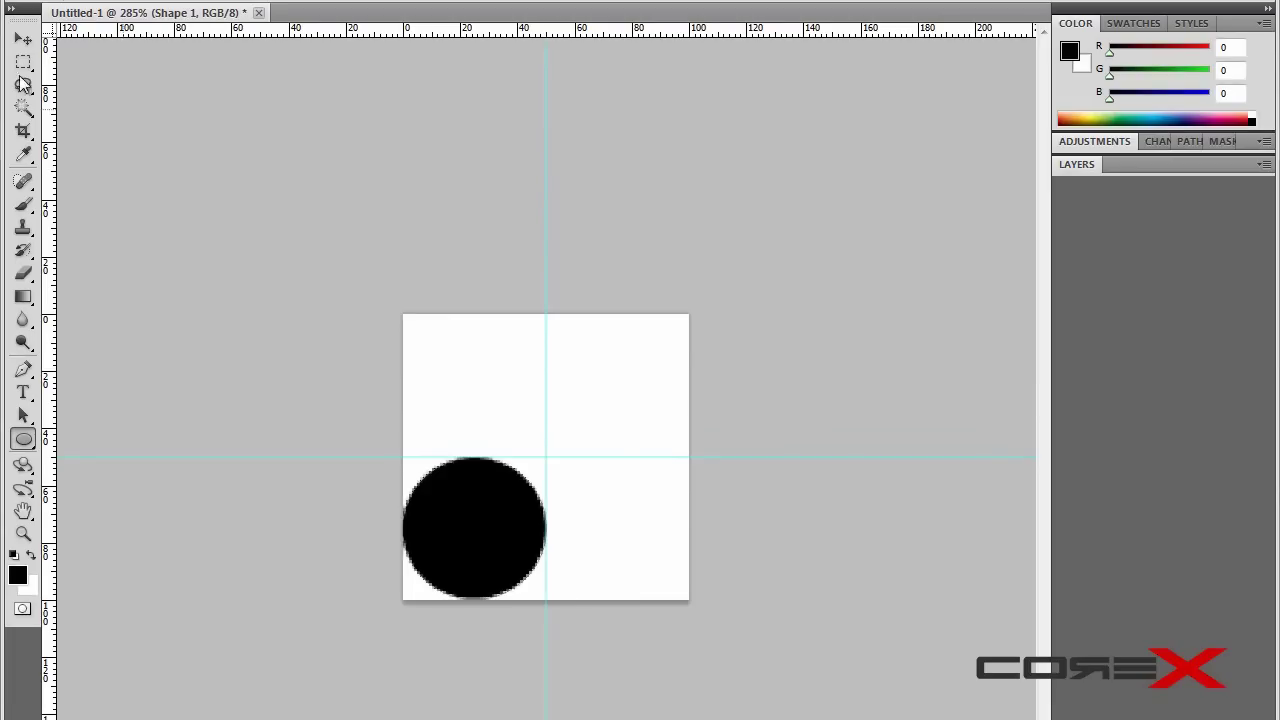
click(23, 39)
alt+scroll(449, 259, down, 4)
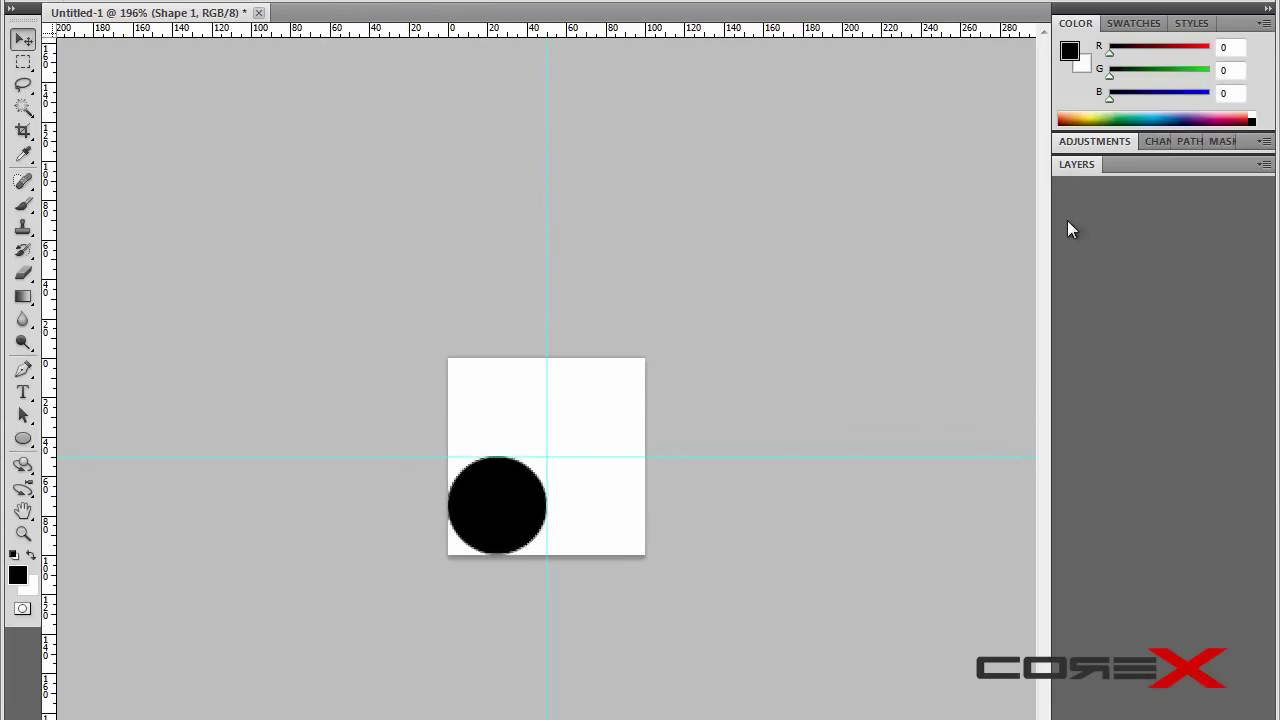
click(1073, 165)
alt+scroll(508, 374, down, 2)
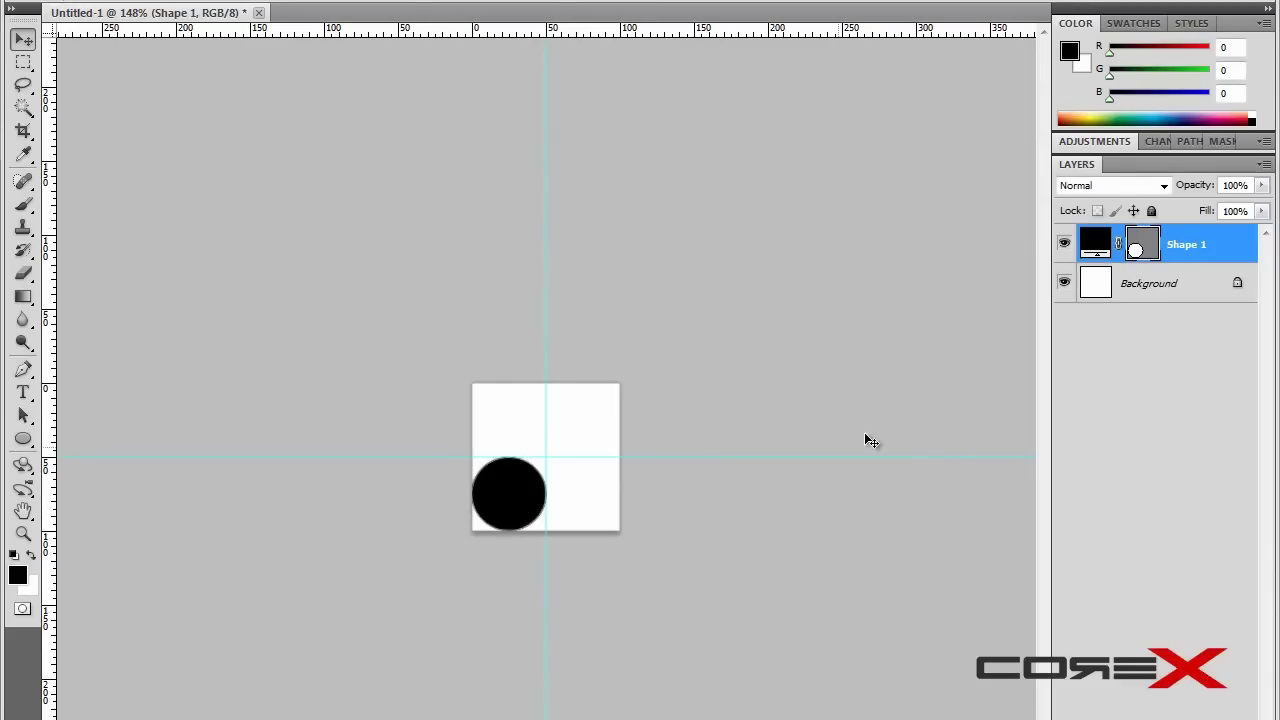
Scale the circle down proportionally about its centre to about 42 px across, leaving a margin within its quadrant
key(ctrl+t)
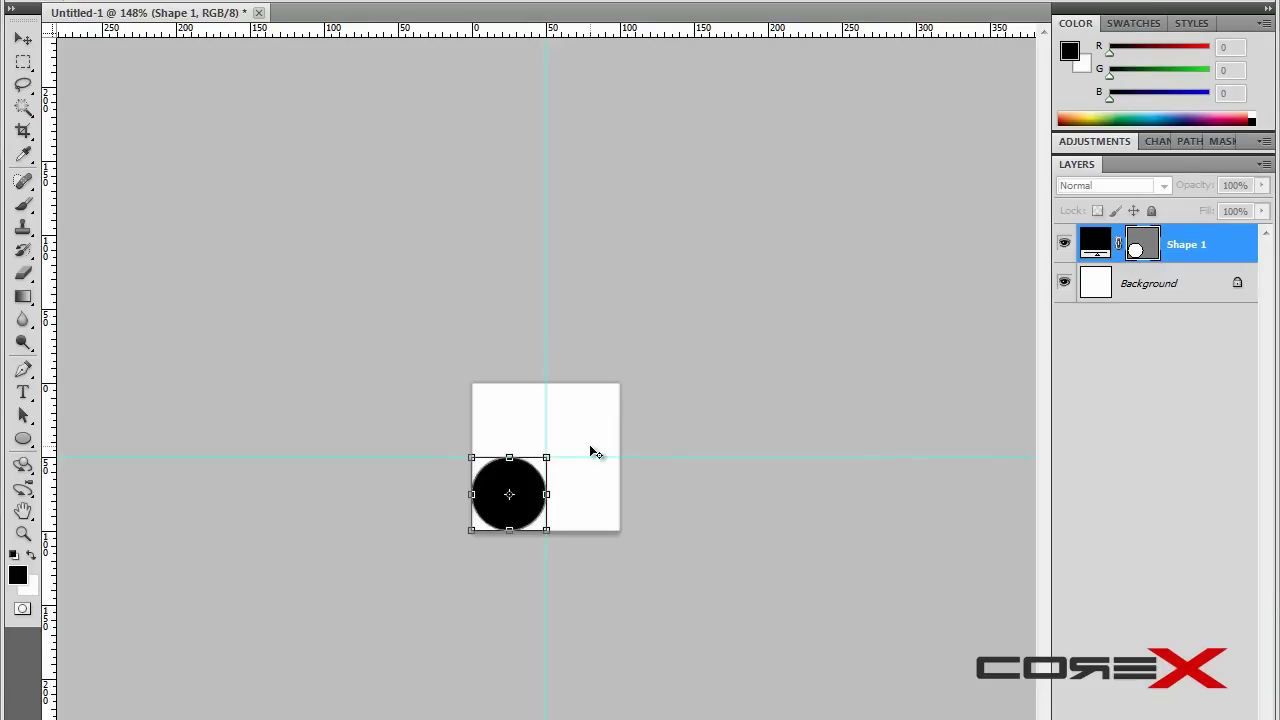
alt+shift+drag(549, 454, 571, 494)
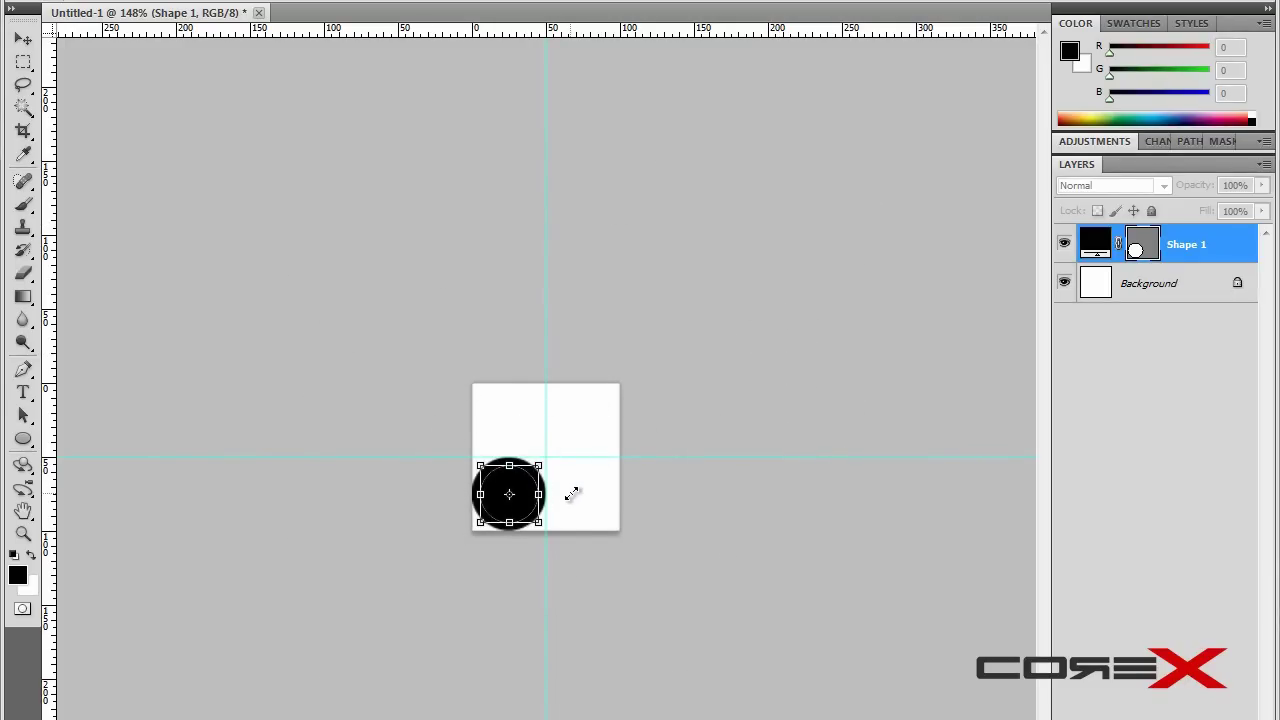
alt+shift+drag(572, 494, 571, 492)
key(Return)
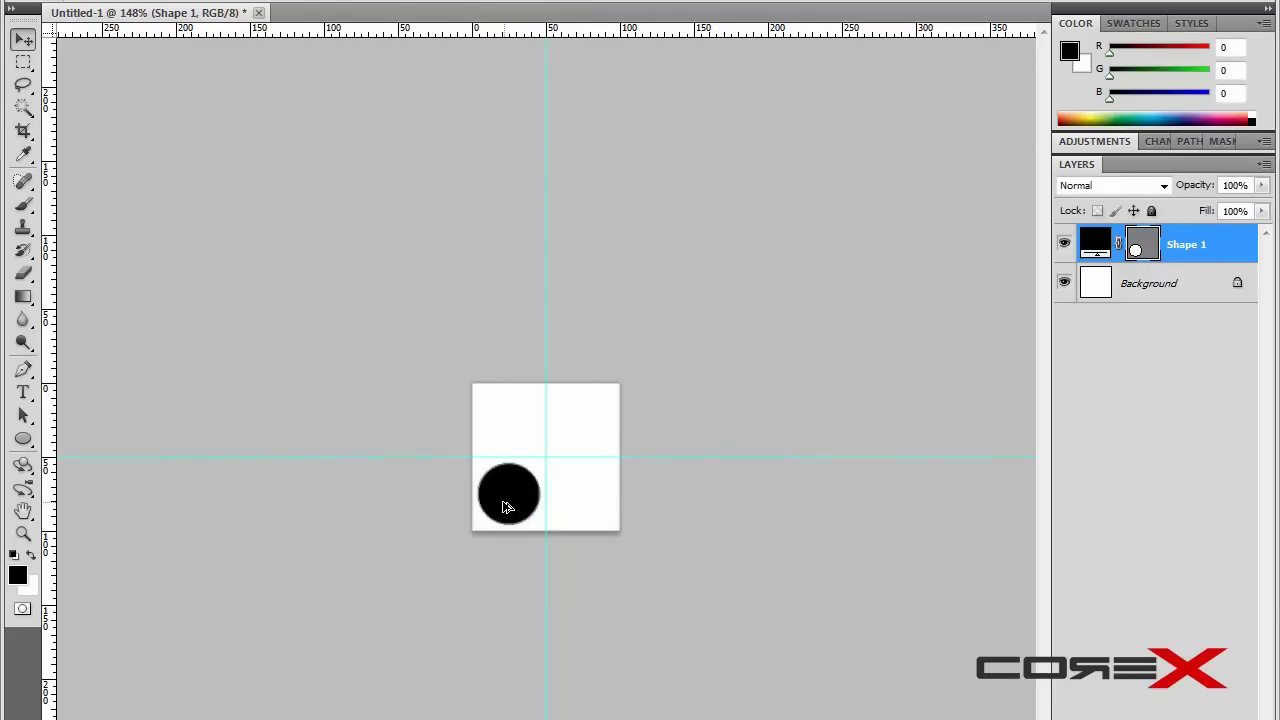
Duplicate the circle into the lower-right quadrant and nudge the copy horizontally until it is centred there
alt+drag(504, 507, 581, 503)
right_click(585, 499)
key(Escape)
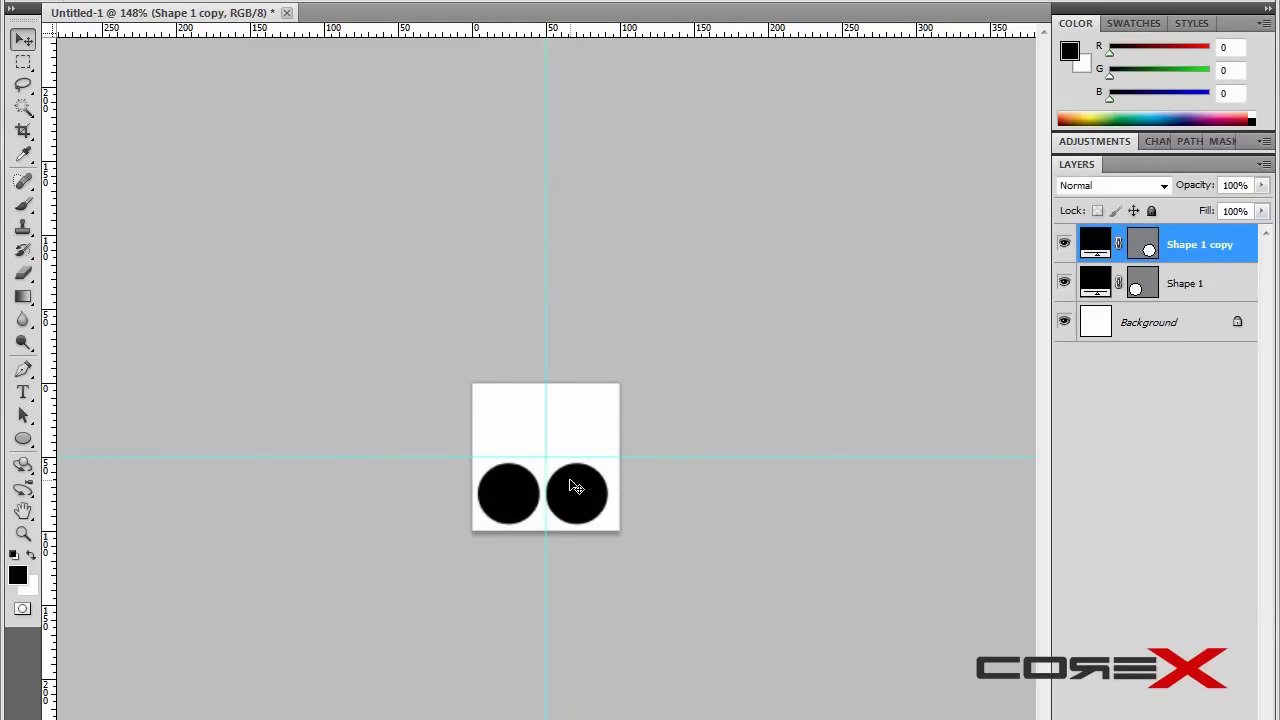
key(Right)
key(Right)
key(Right)
key(Right)
key(Left)
key(Right)
alt+scroll(628, 446, up, 2)
alt+scroll(694, 446, down, 1)
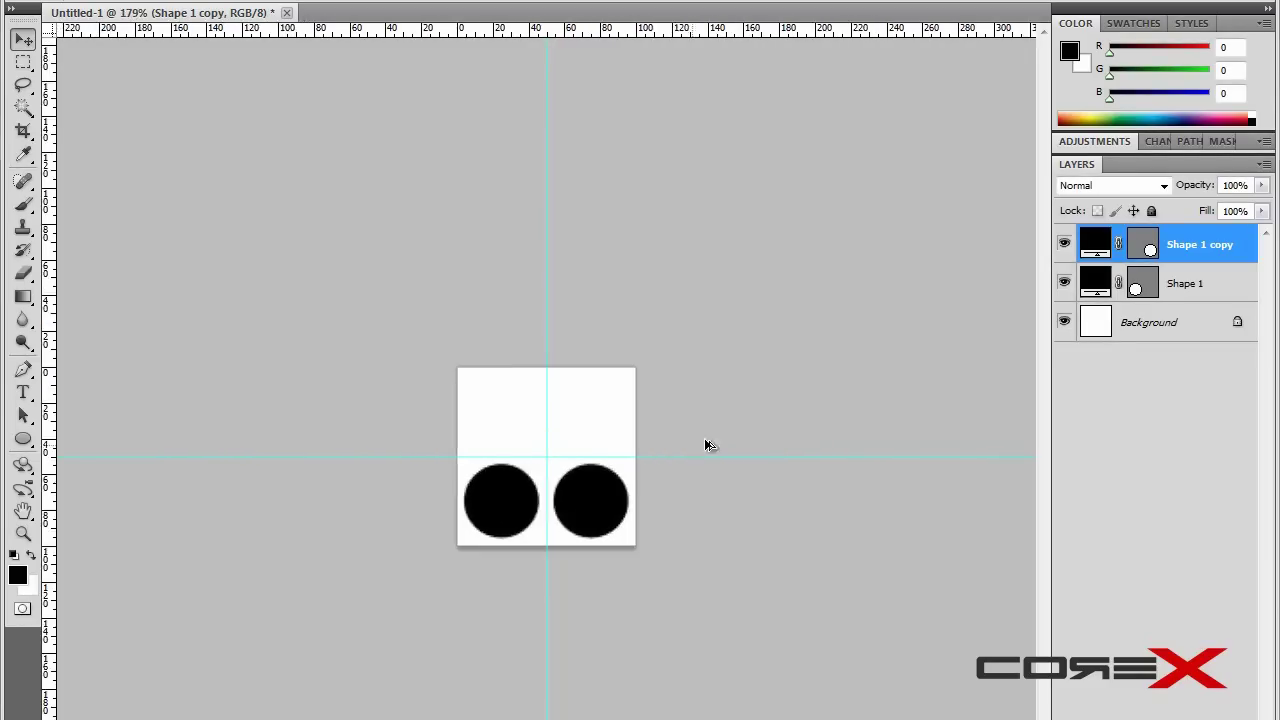
Duplicate both circle layers together into the upper half of the canvas and nudge the copies down to centre them
click(1188, 283)
shift+click(1198, 246)
alt+drag(590, 515, 589, 423)
key(Down)
key(Down)
key(Down)
key(Down)
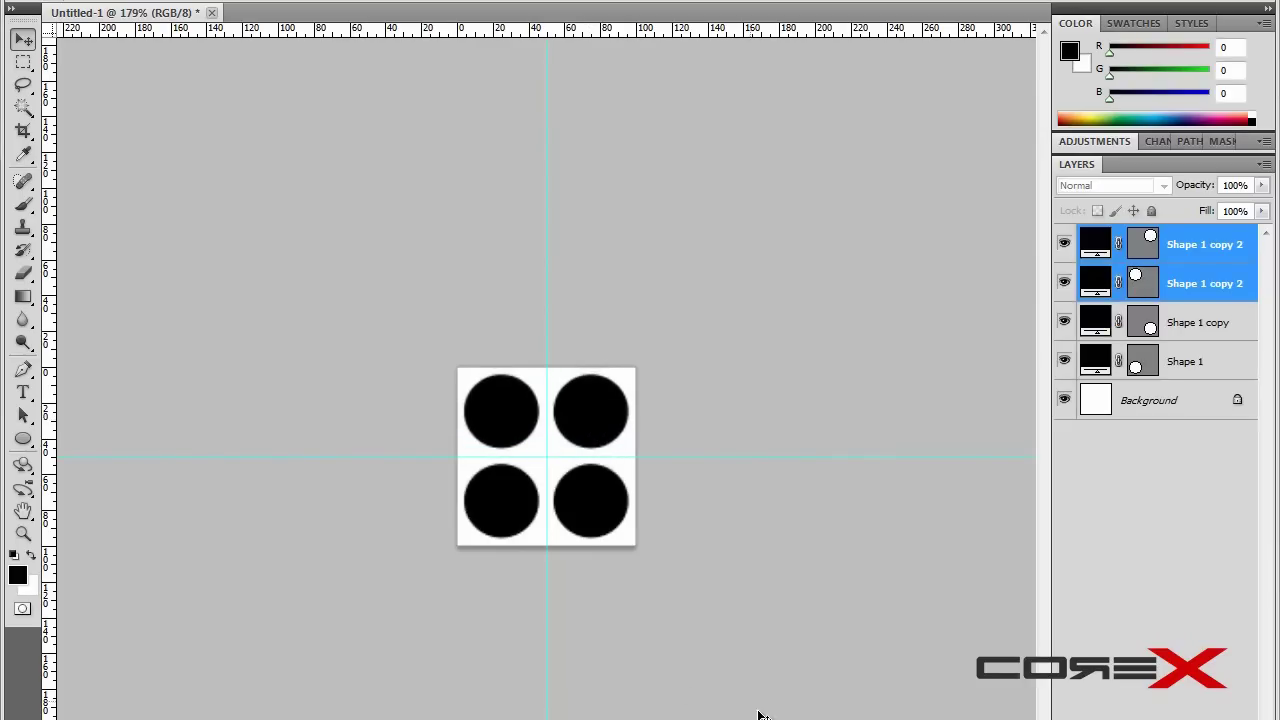
Marquee-select the lower half of the canvas and go through the four circle layers one by one
key(m)
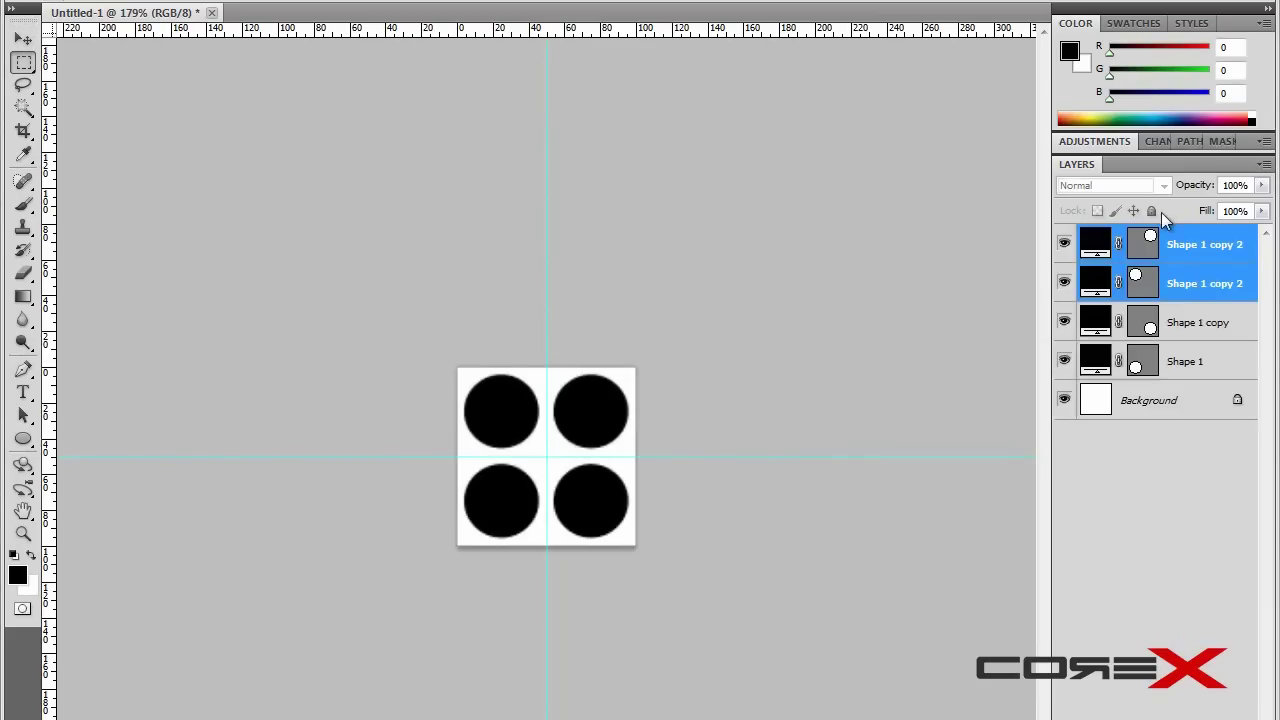
ctrl+click(1164, 366)
click(1170, 362)
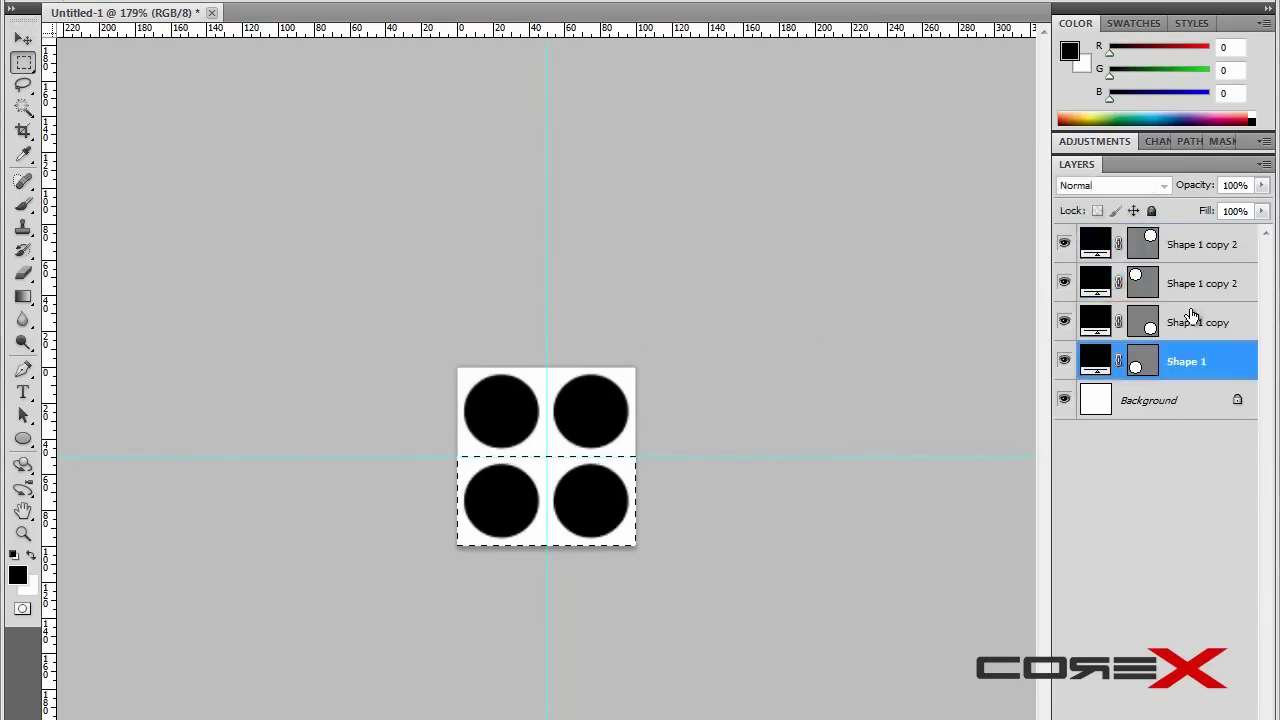
click(1200, 322)
click(1187, 286)
click(1185, 240)
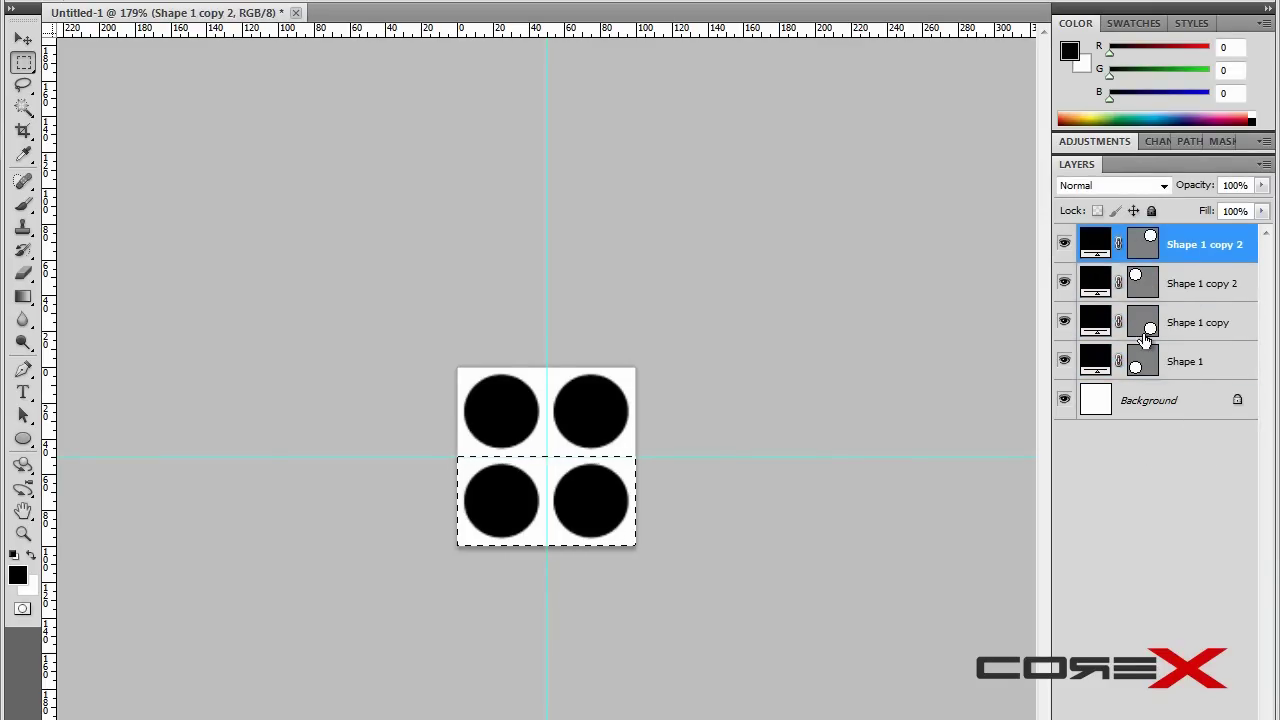
Select the four circle layers and flatten the image into a single background layer
right_click(1145, 450)
click(1150, 437)
click(1150, 400)
shift+click(1150, 245)
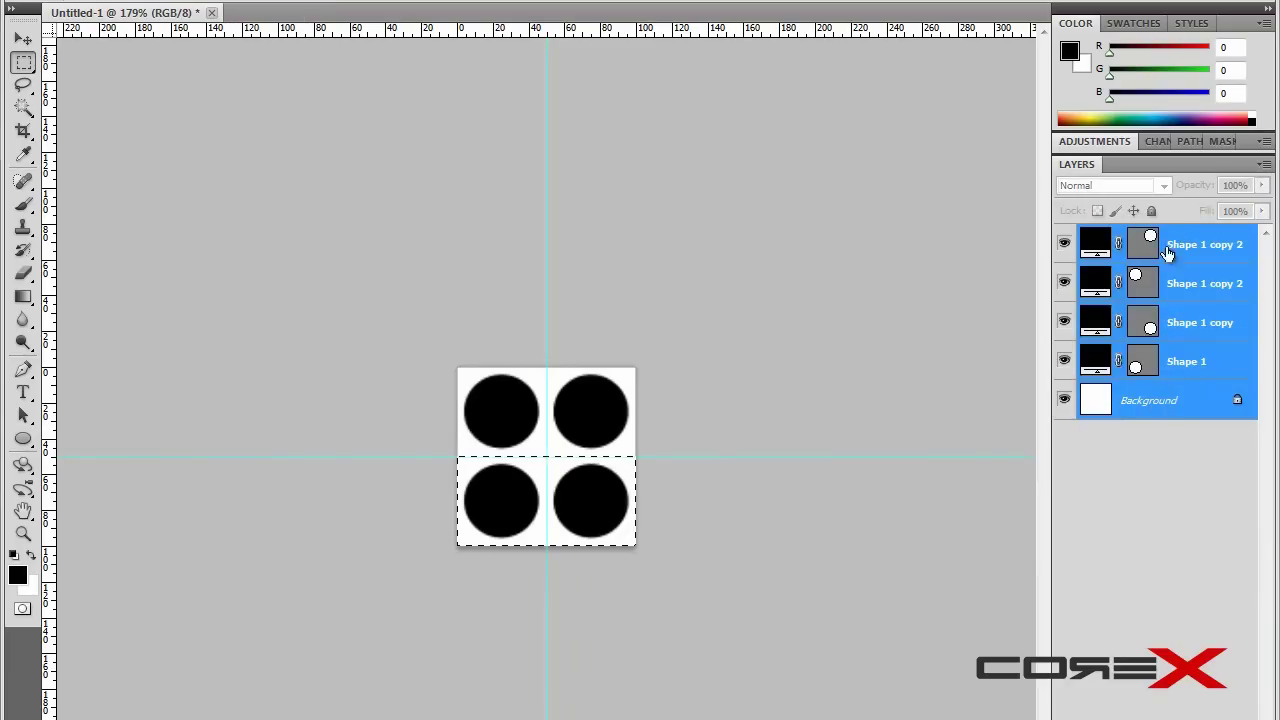
right_click(1144, 252)
click(1172, 245)
click(1143, 459)
click(1160, 245)
shift+click(1188, 362)
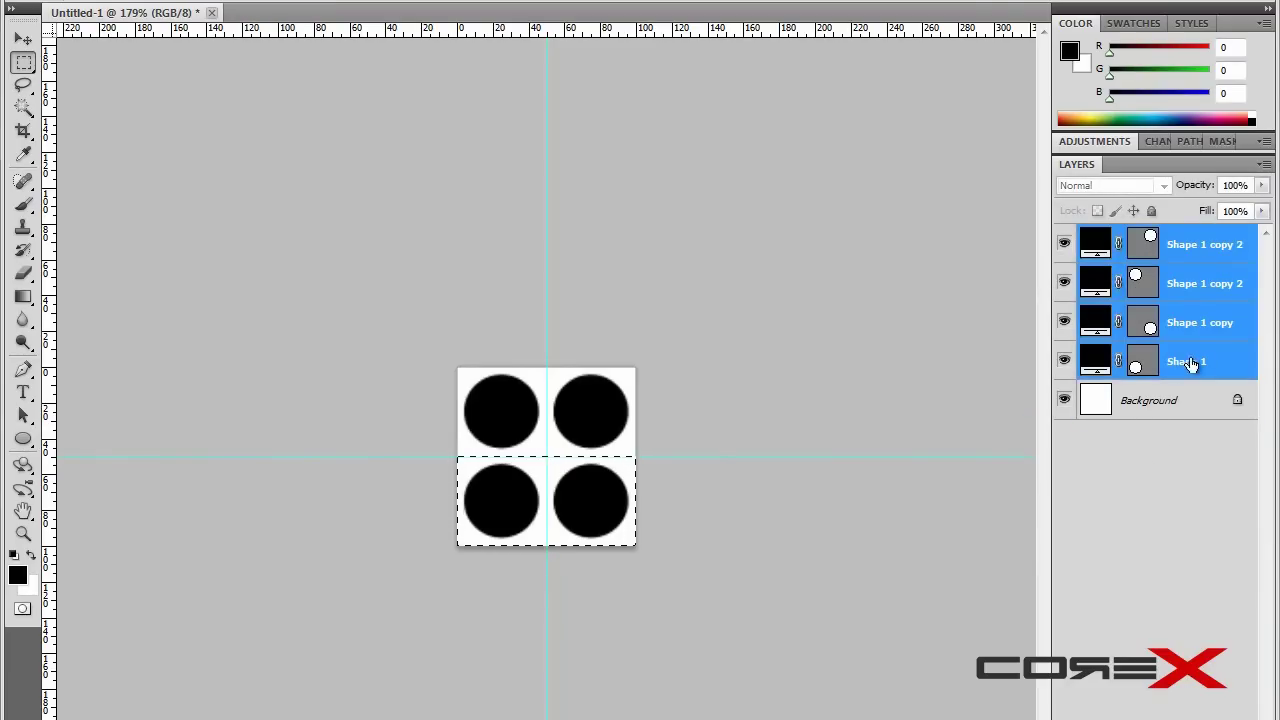
right_click(1183, 340)
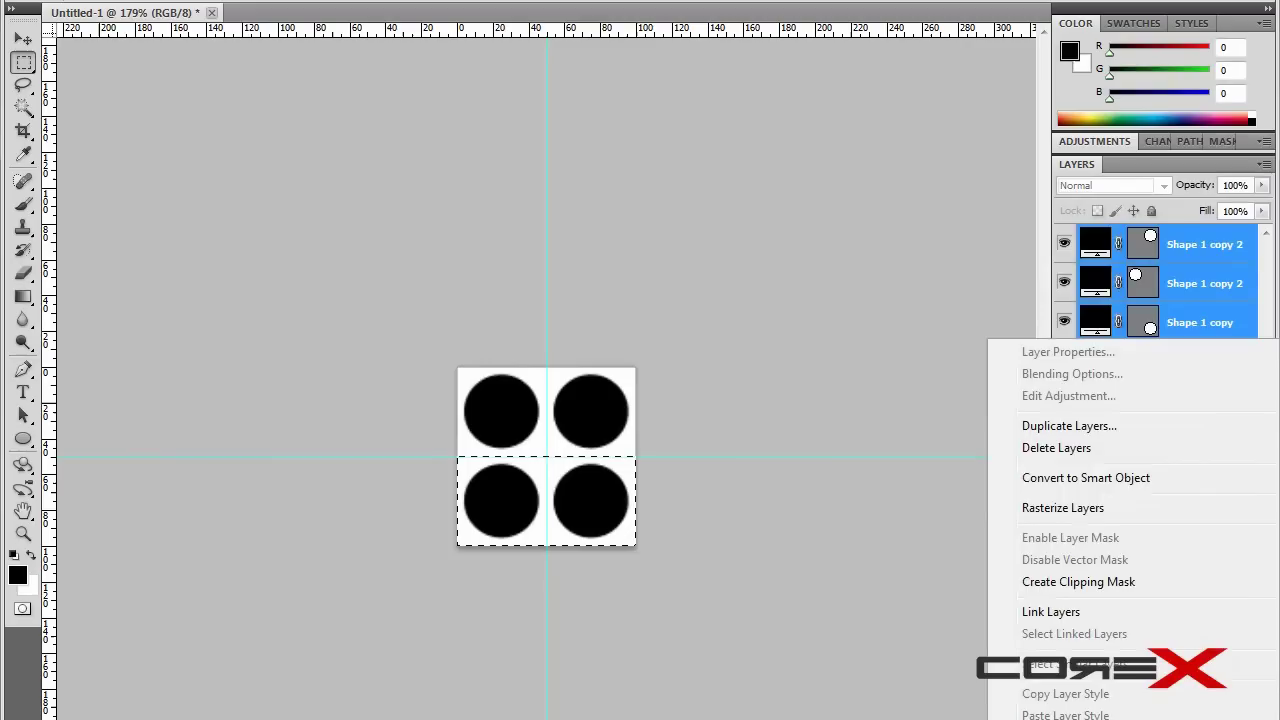
click(1060, 719)
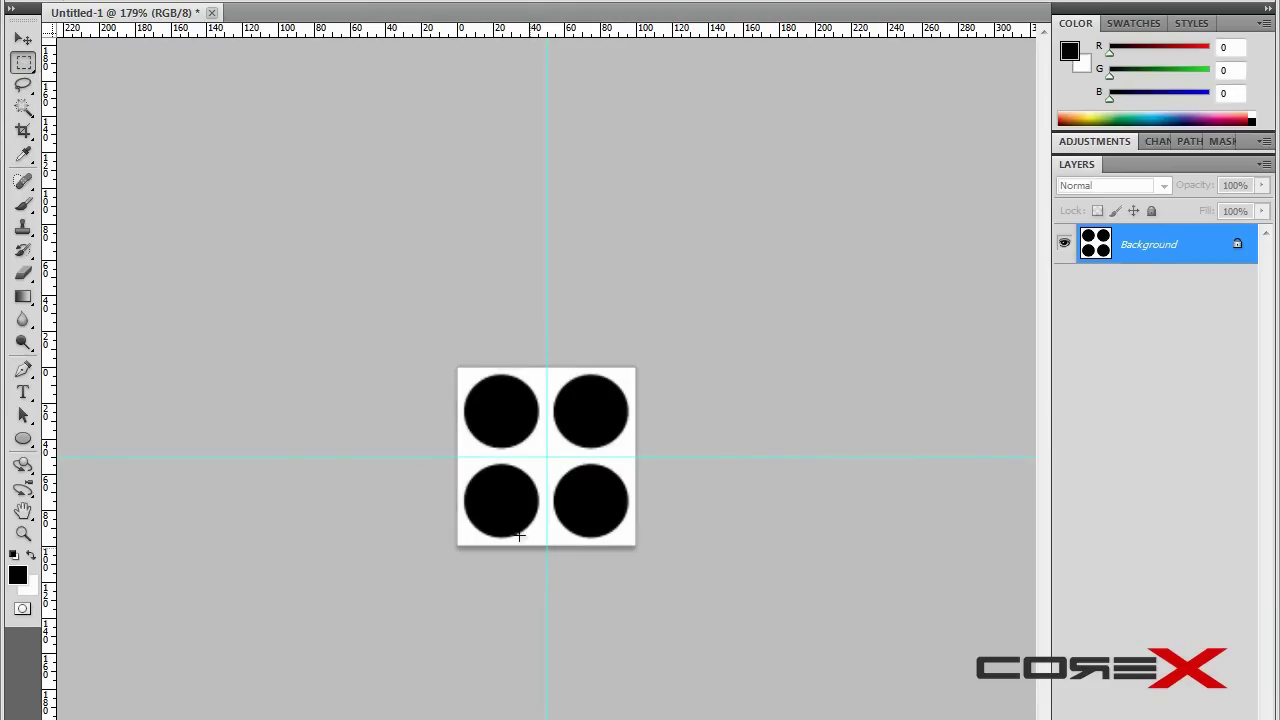
Marquee-select the lower half of the canvas and open the Offset filter for that selection
drag(597, 535, 639, 547)
click(240, 0)
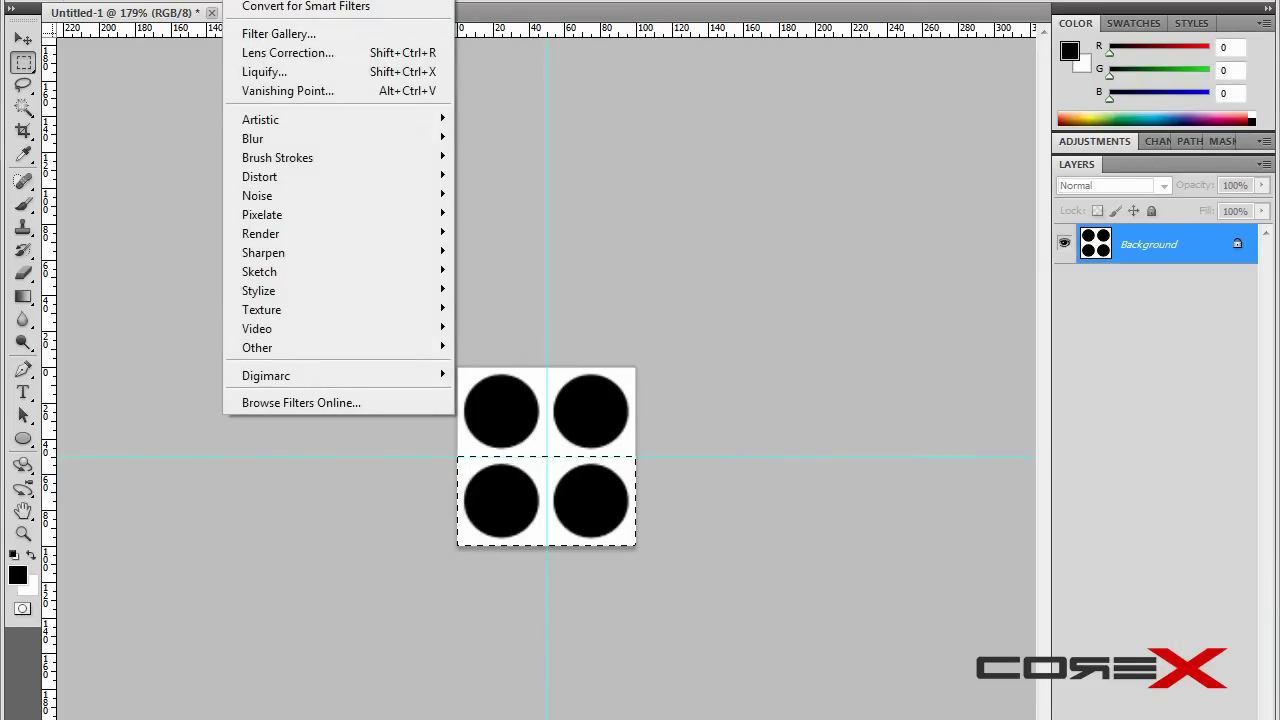
mouse_move(304, 346)
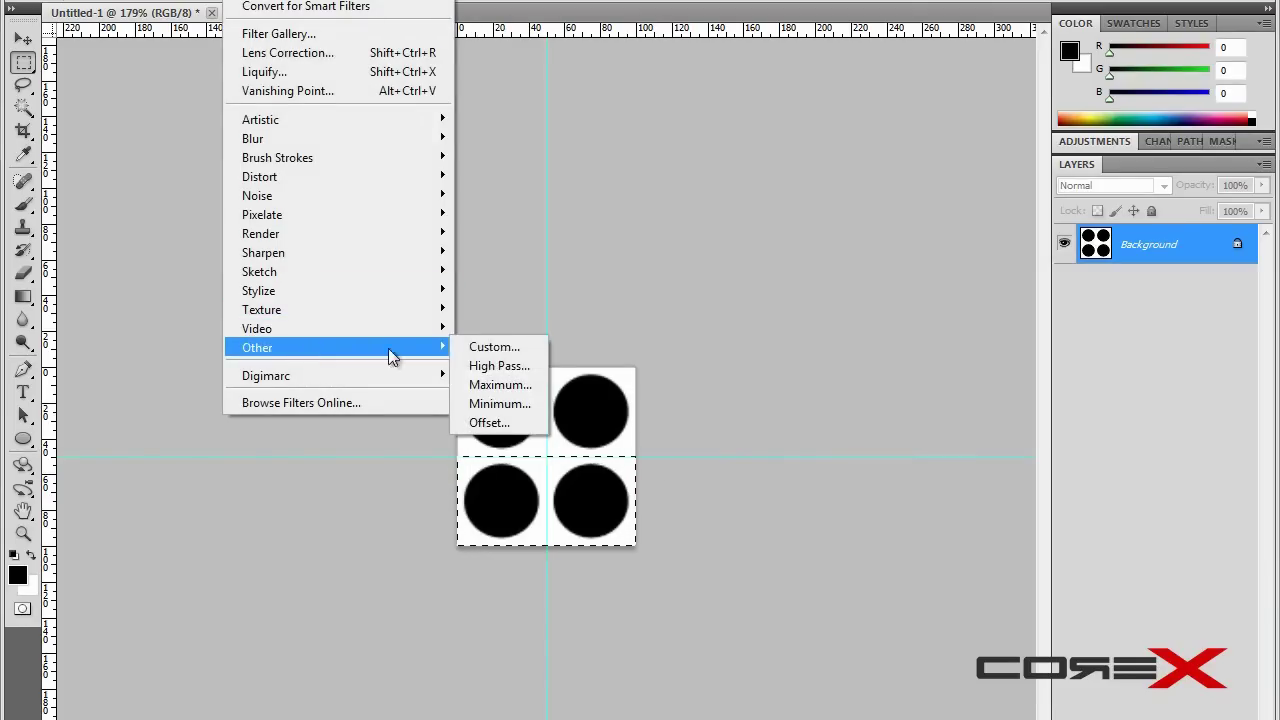
click(495, 422)
drag(635, 181, 629, 133)
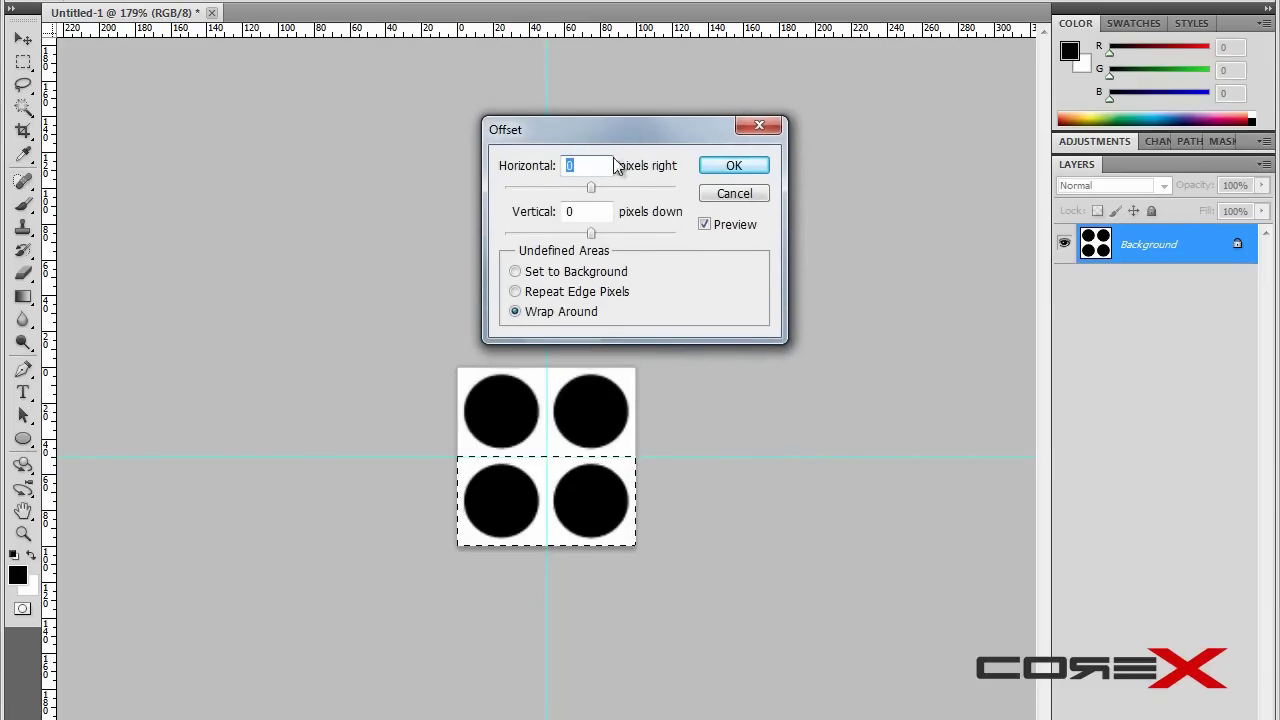
Offset the selected lower row of circles horizontally by -75 pixels with Wrap Around, and clear the selection
text(50)
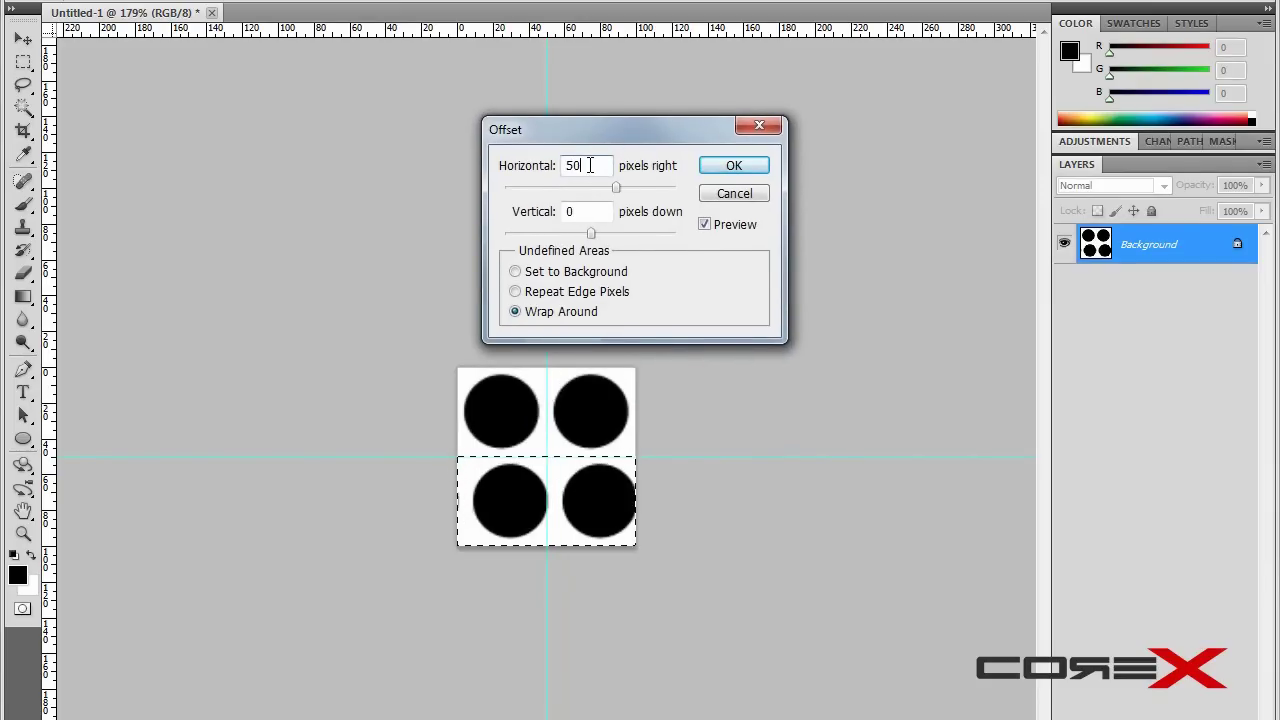
key(Return)
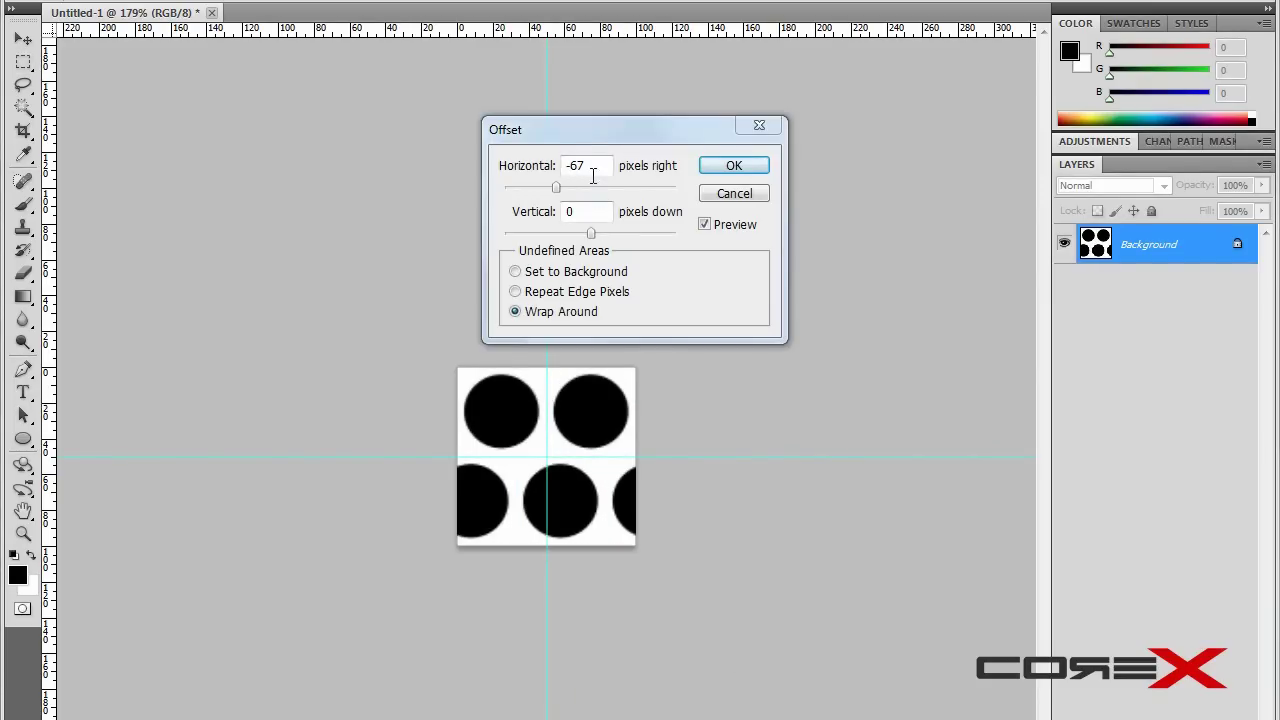
click(593, 170)
click(594, 164)
drag(606, 164, 575, 164)
text(50)
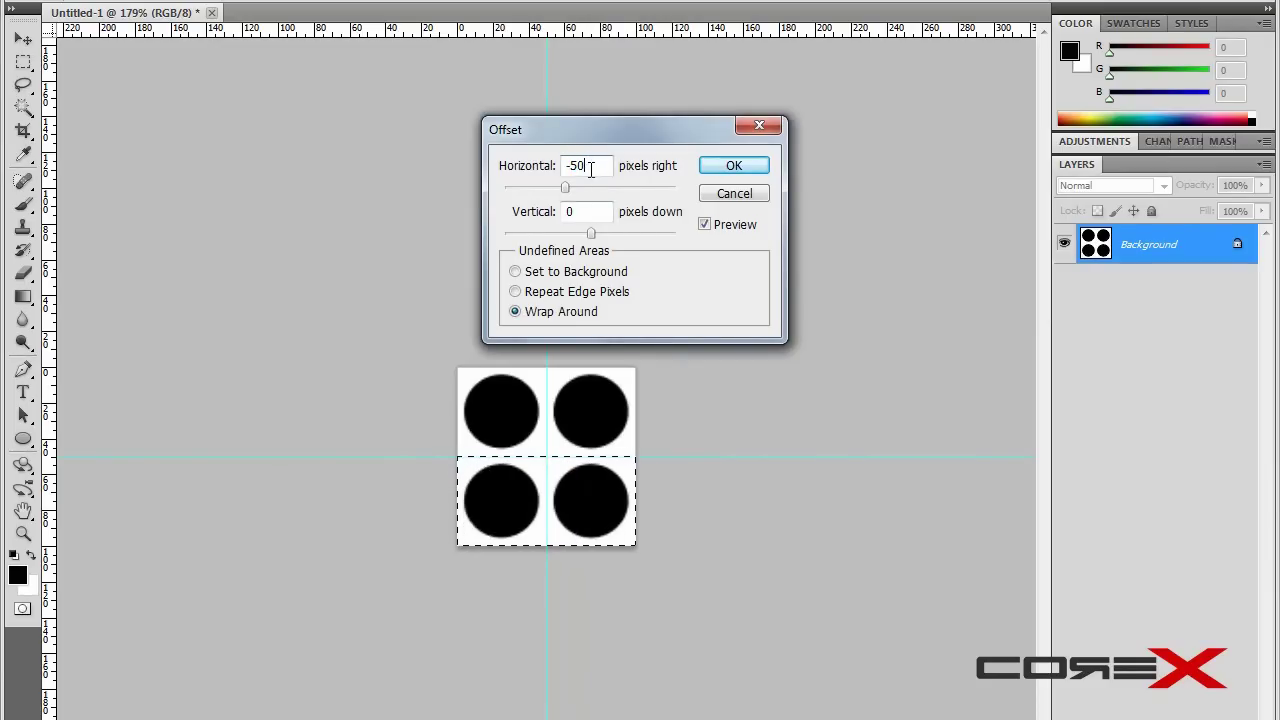
drag(587, 165, 572, 162)
text(100)
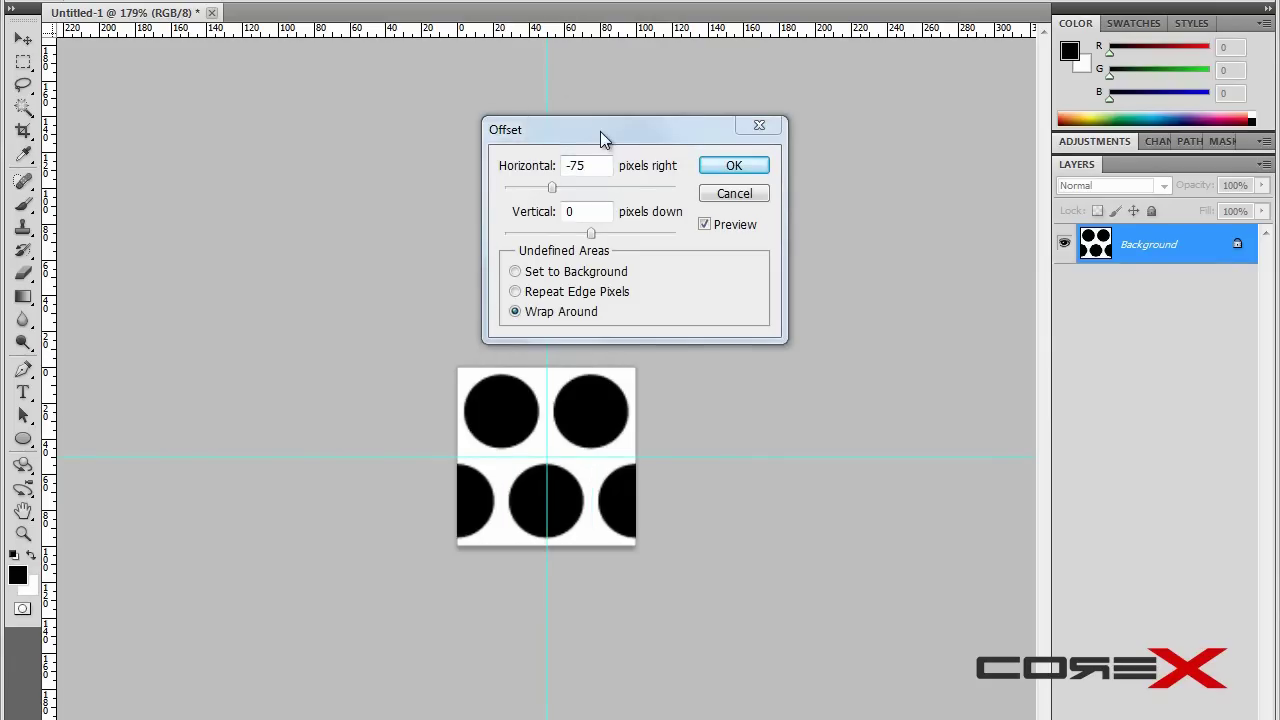
drag(600, 131, 644, 111)
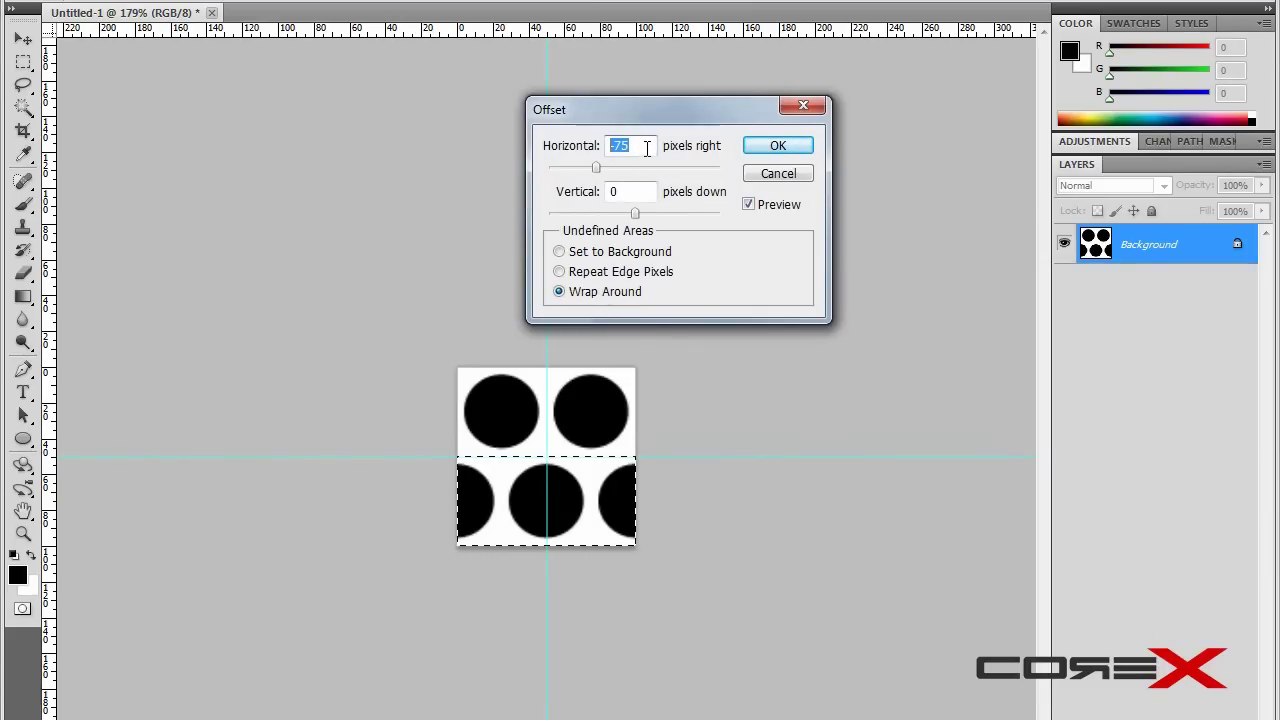
click(778, 146)
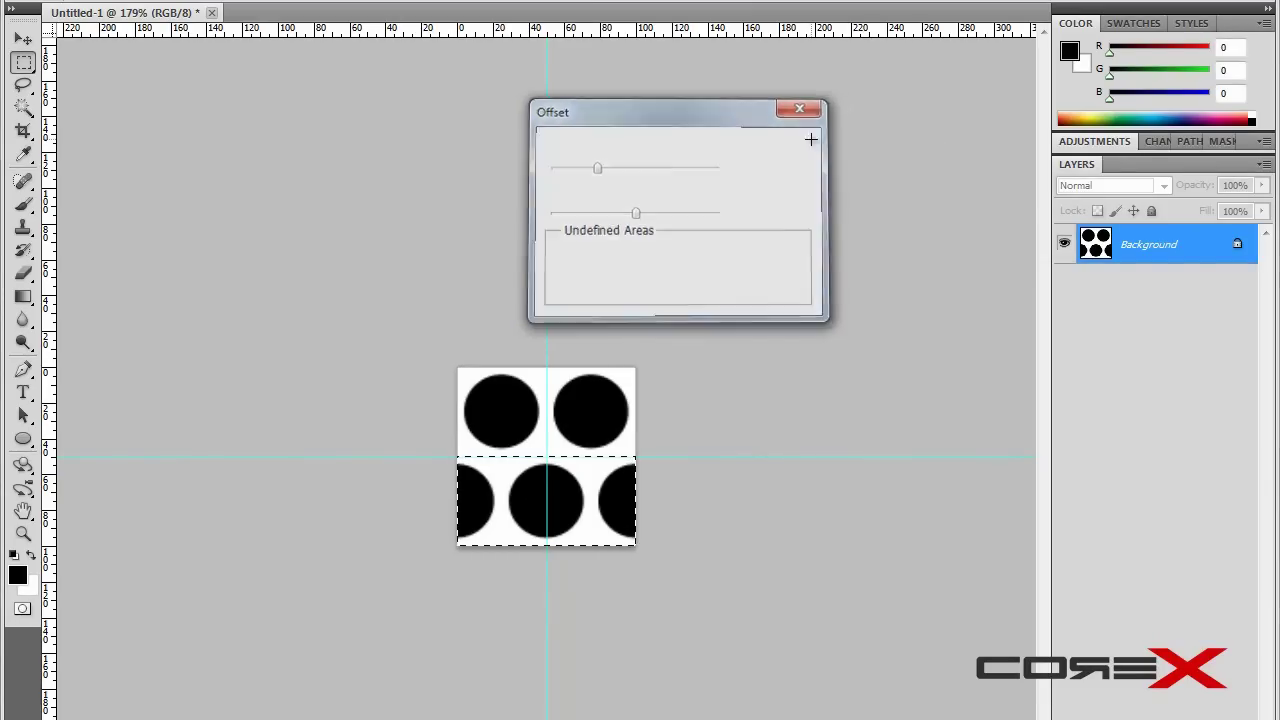
key(ctrl+d)
click(23, 38)
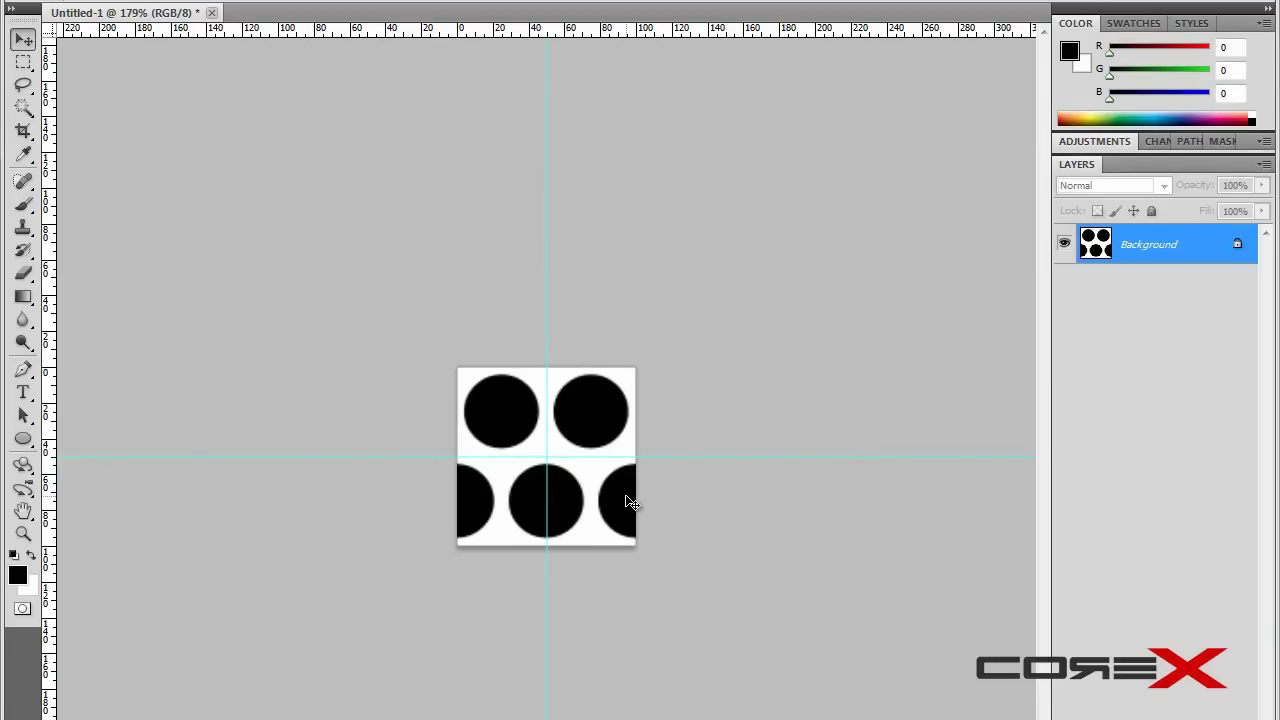
Save the pattern to the Desktop as the JPEG file grille_pattern at maximum quality 12
click(20, 1)
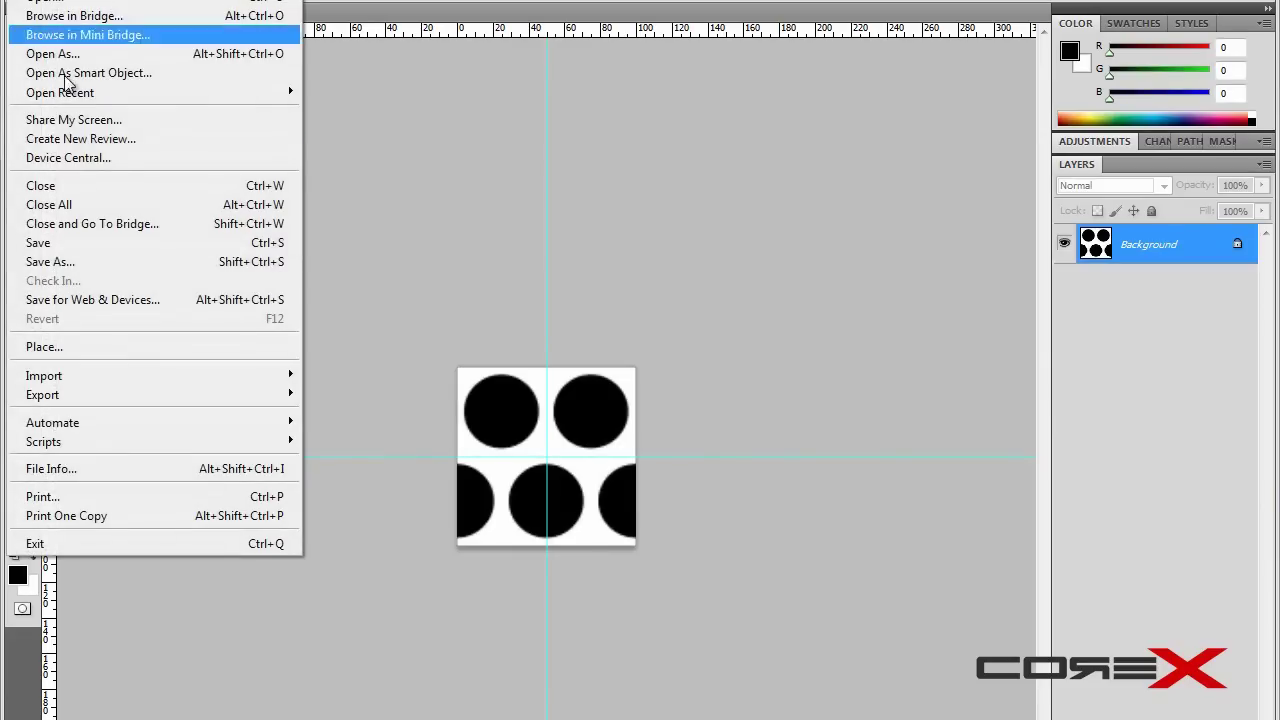
click(70, 260)
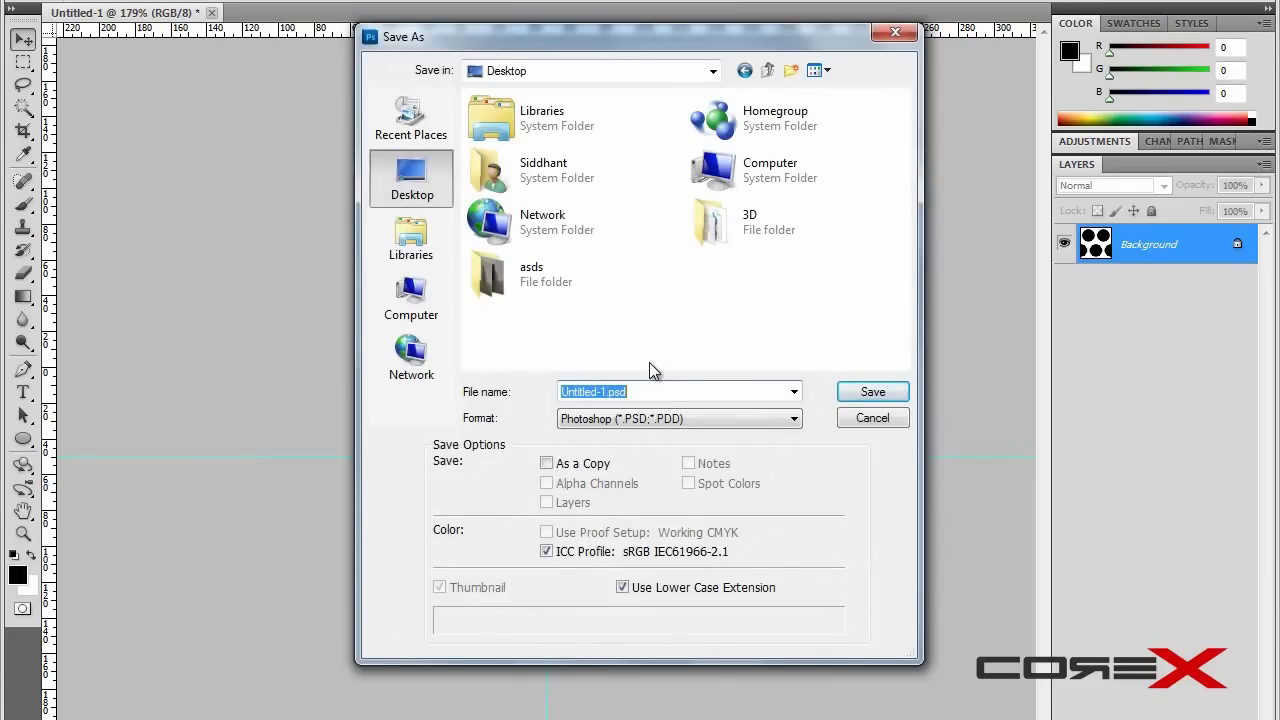
text(grill)
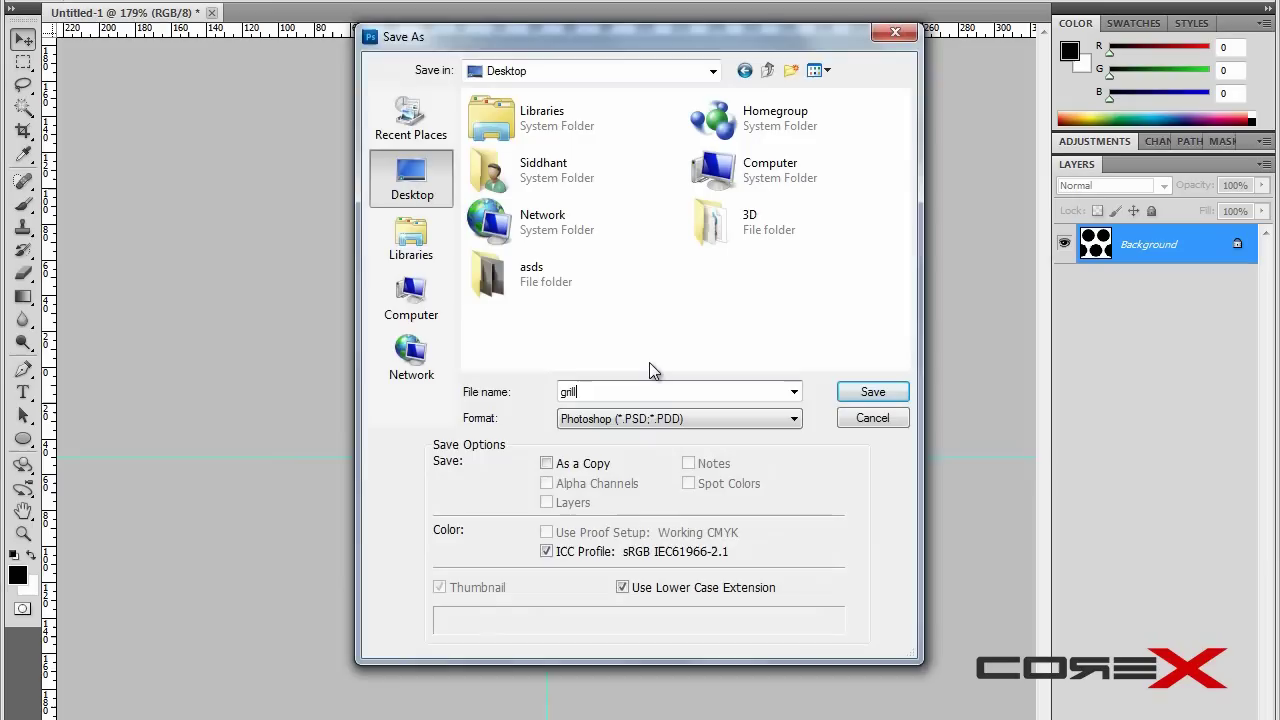
text(e_pattern)
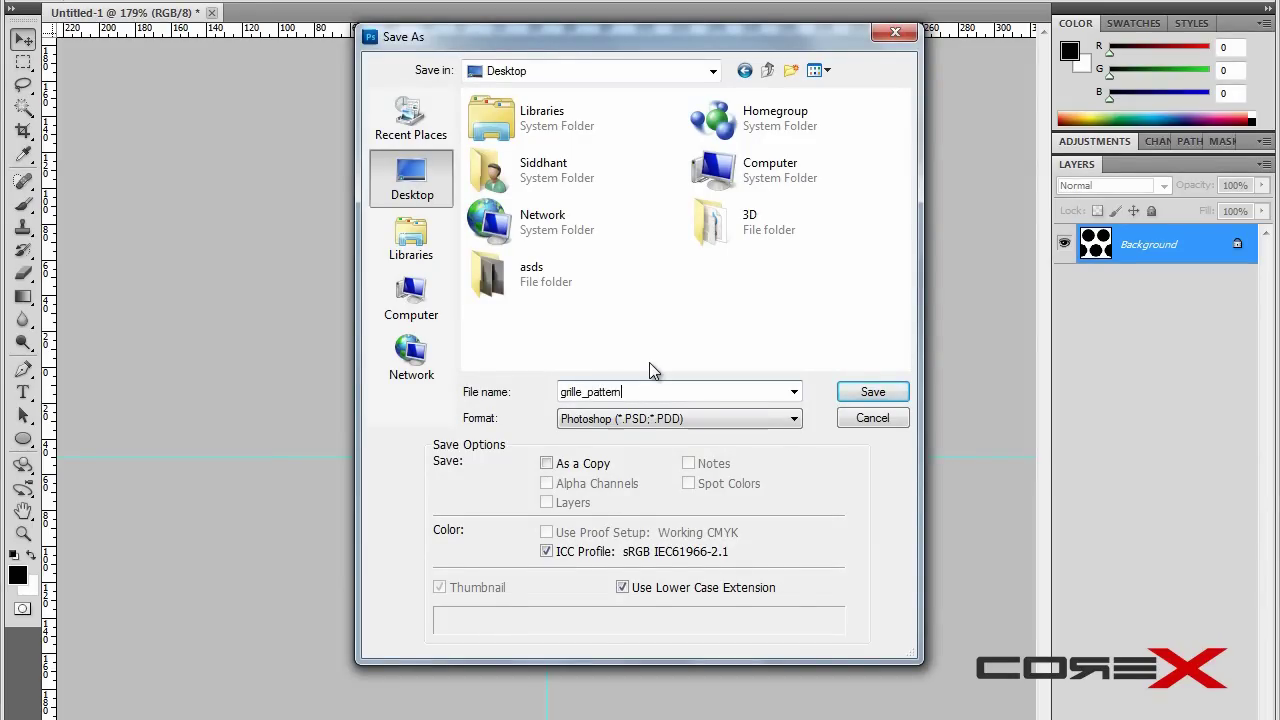
click(600, 421)
click(640, 540)
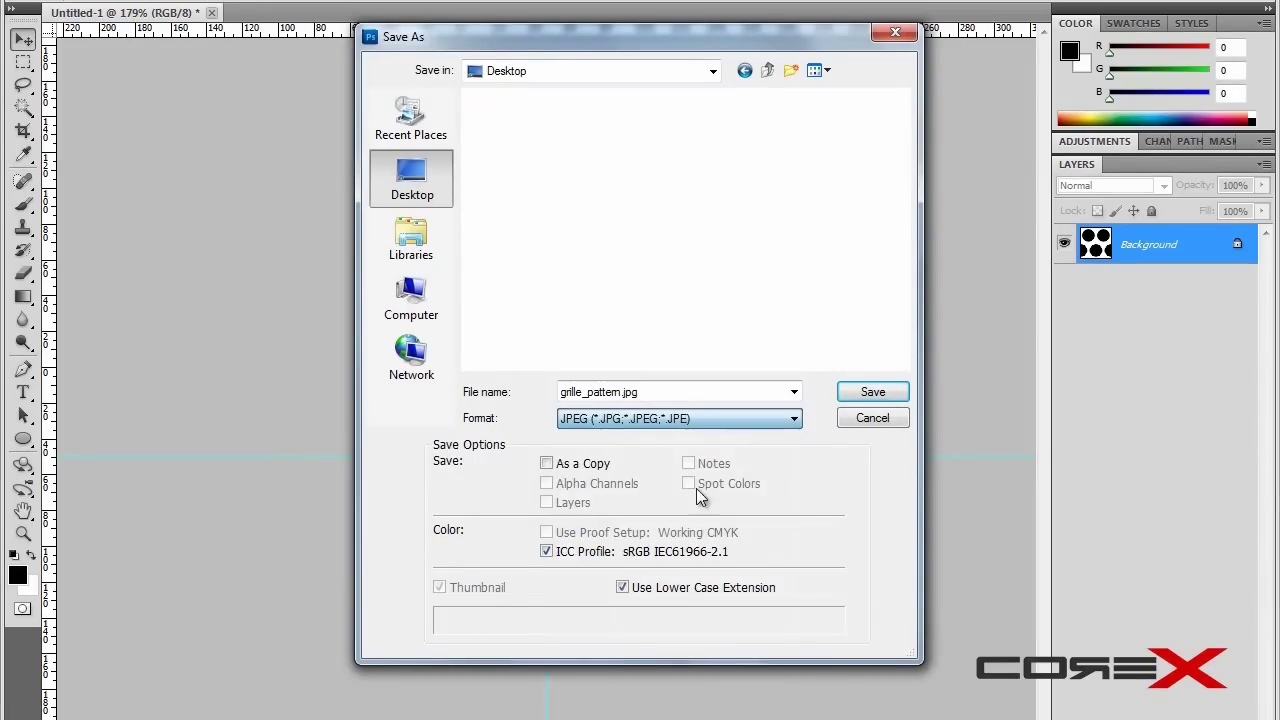
drag(534, 36, 503, 47)
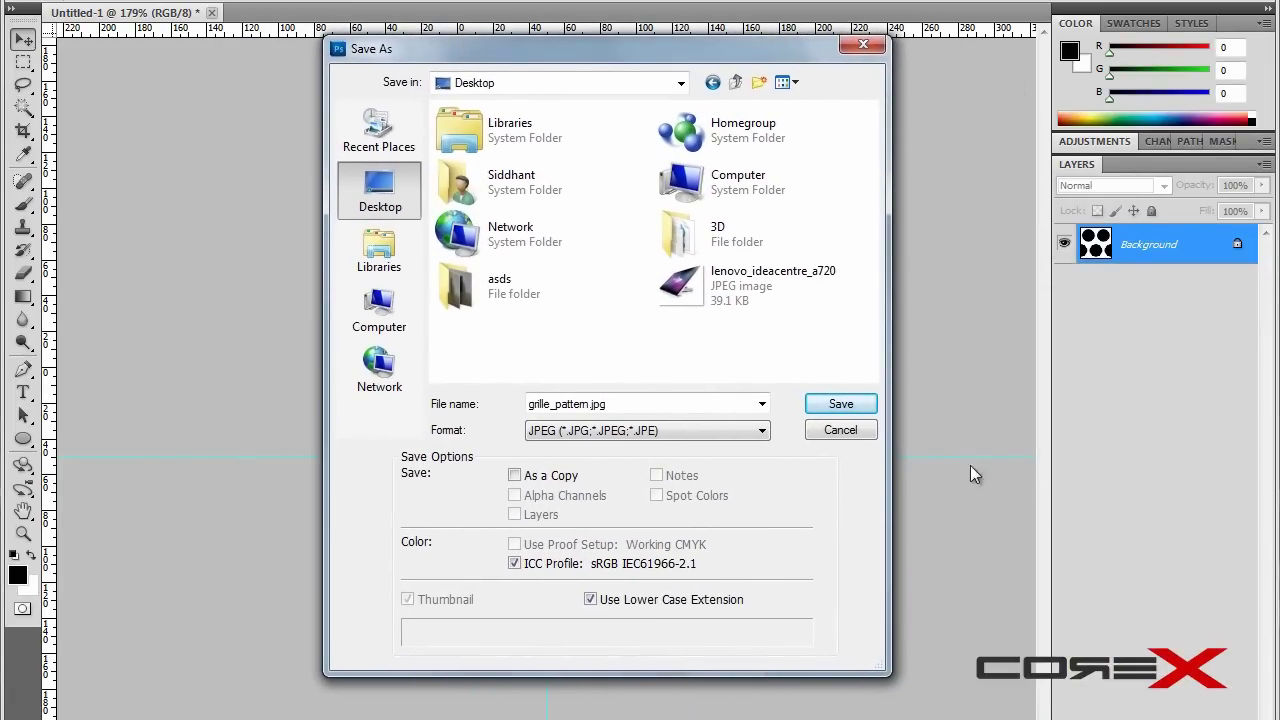
click(843, 405)
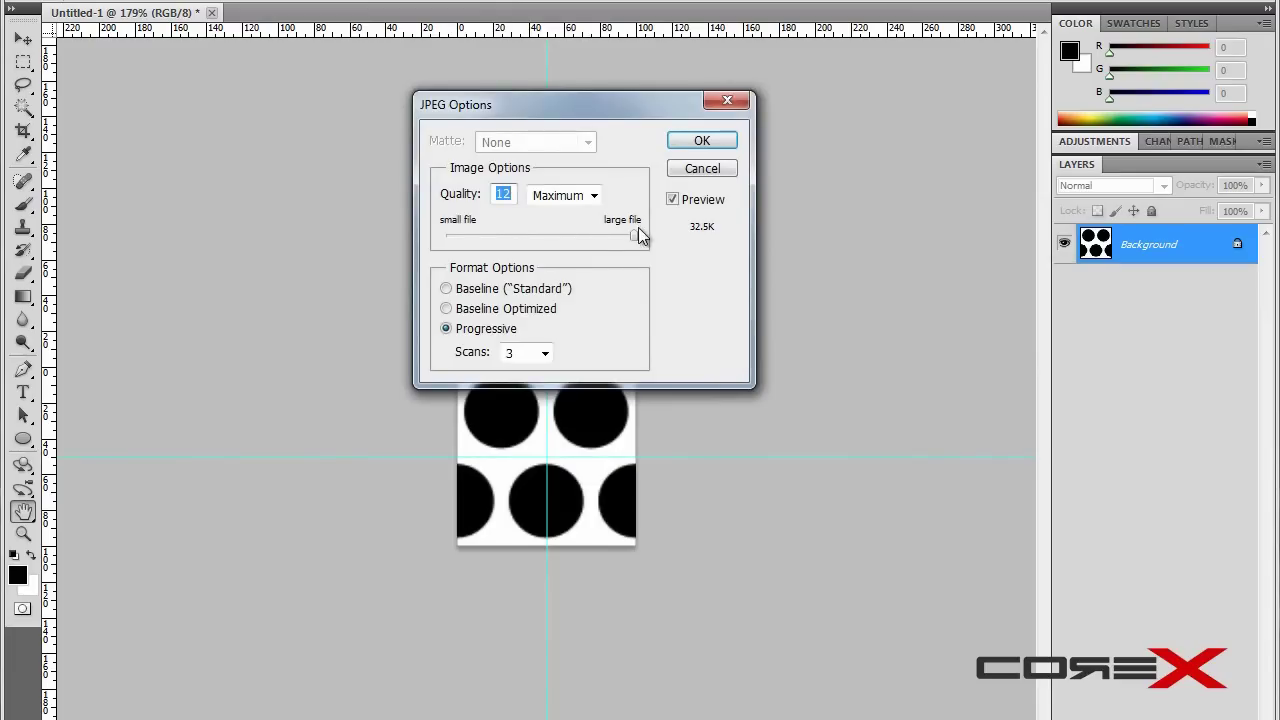
click(703, 140)
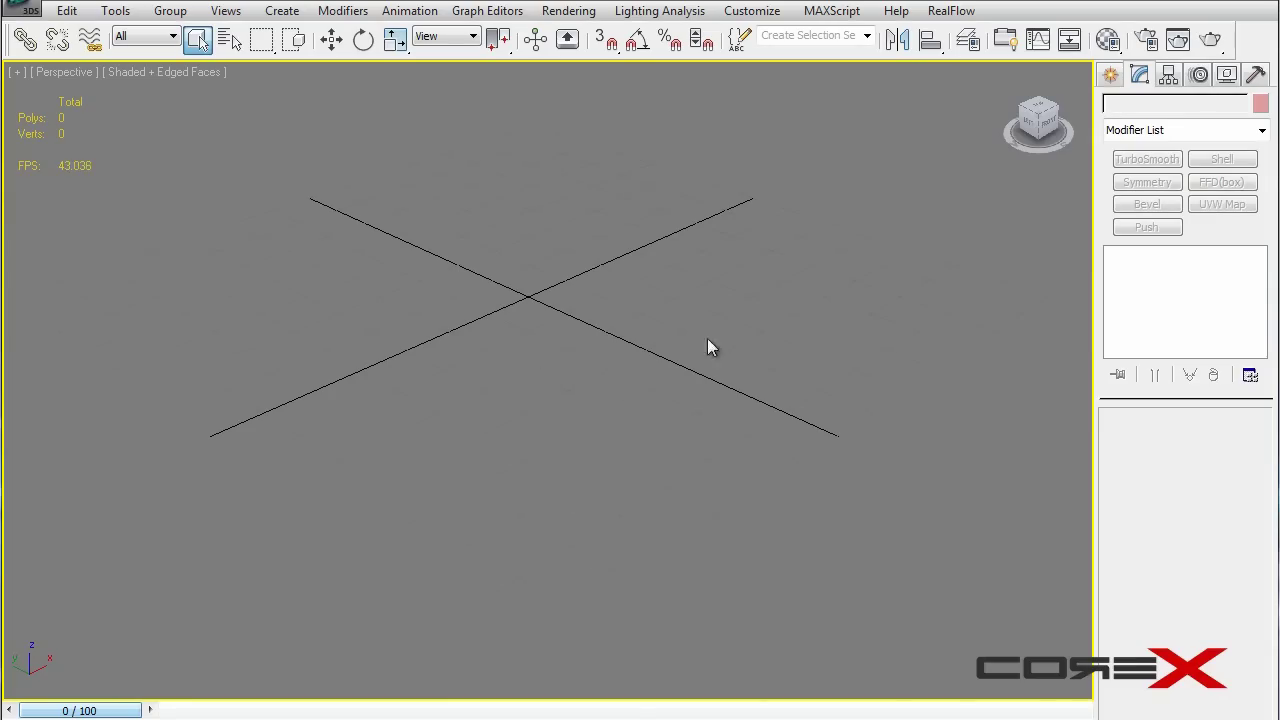
Switch to 3ds Max and create a plane about 149 long and 299 wide in the Front view
middle_drag(627, 300, 646, 384)
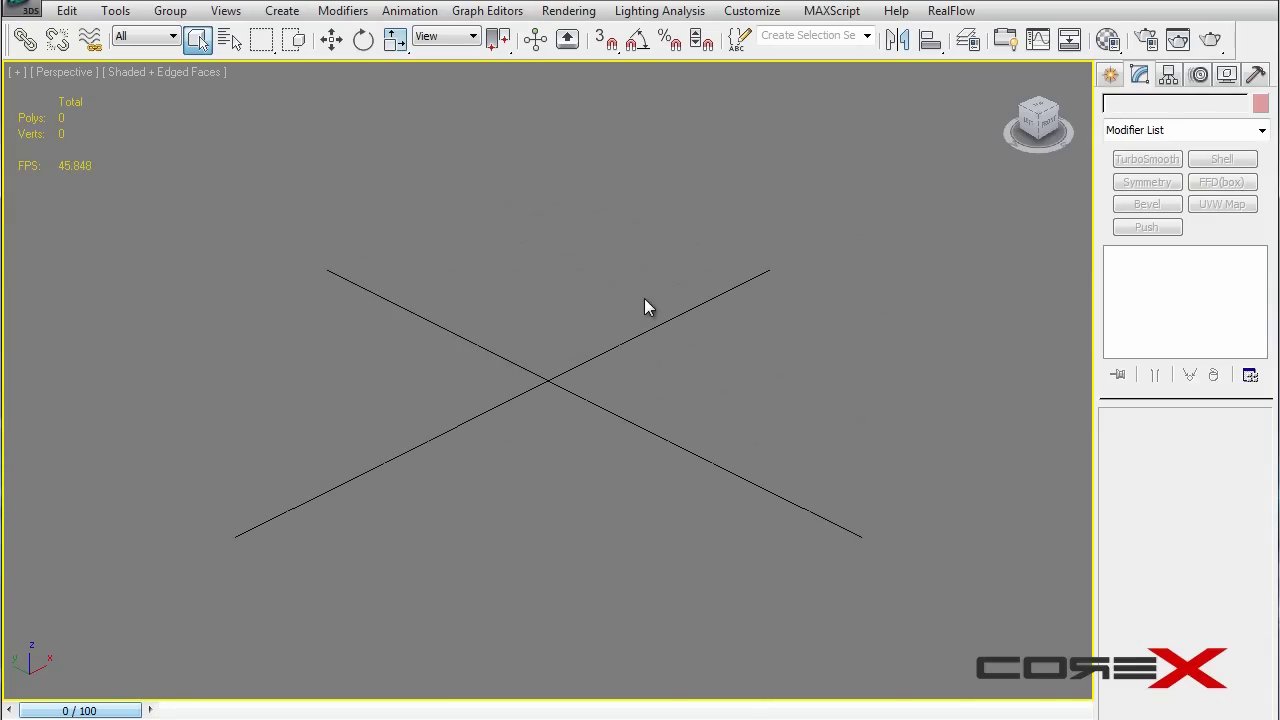
click(1112, 76)
click(1204, 291)
key(alt+w)
click(797, 157)
drag(664, 116, 1048, 306)
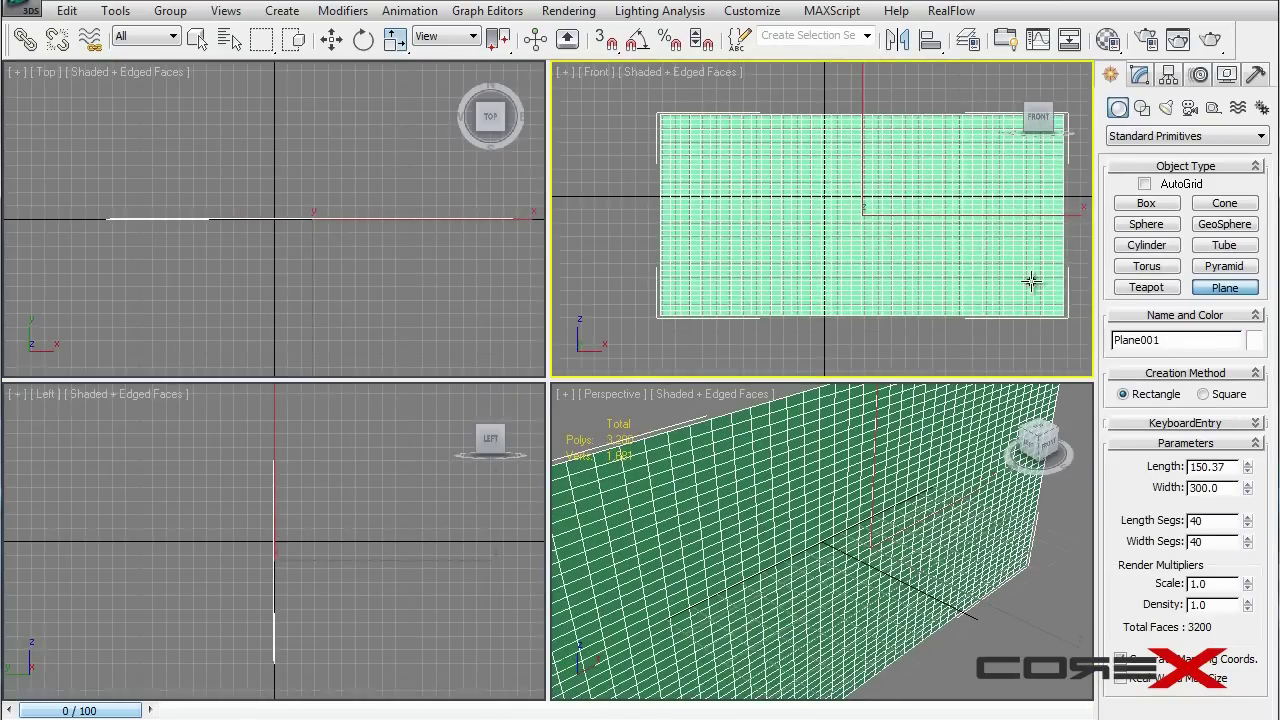
right_click(951, 229)
click(846, 584)
key(alt+w)
alt+middle_drag(838, 510, 790, 451)
scroll(790, 451, down, 4)
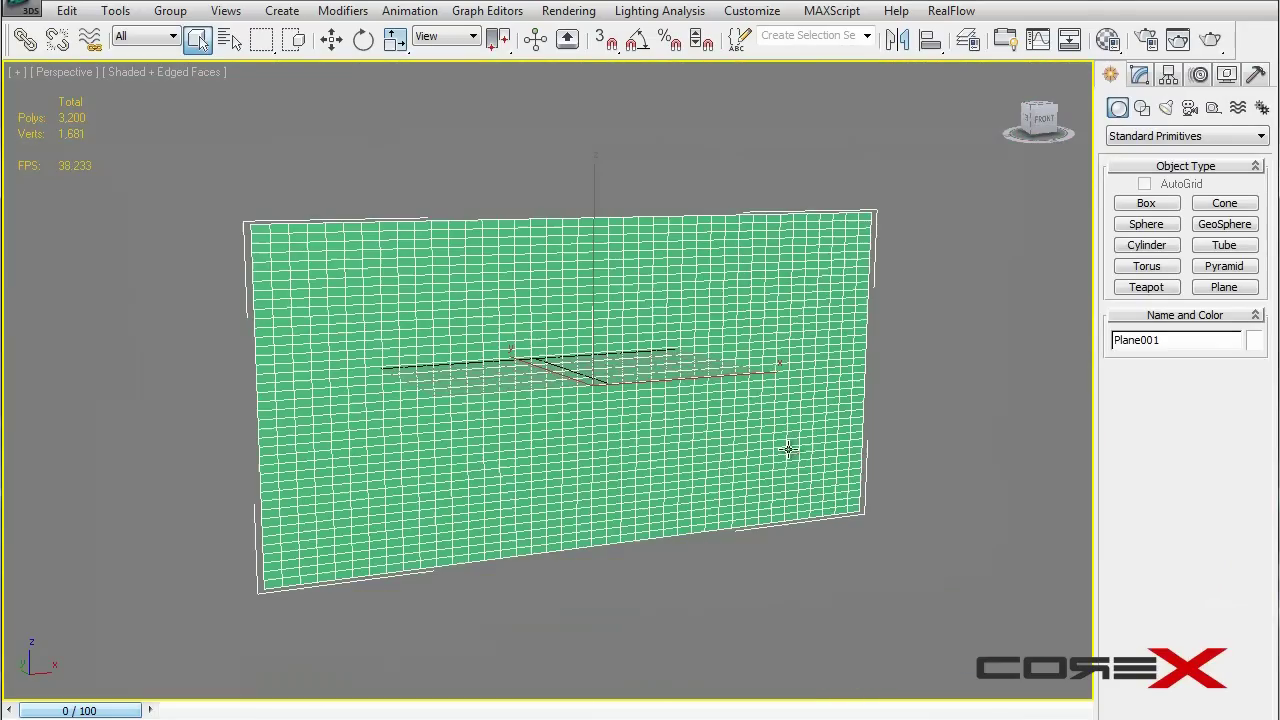
Reduce the plane's length and width segments to 1 each
click(1135, 82)
right_click(1245, 499)
right_click(1246, 508)
click(1249, 490)
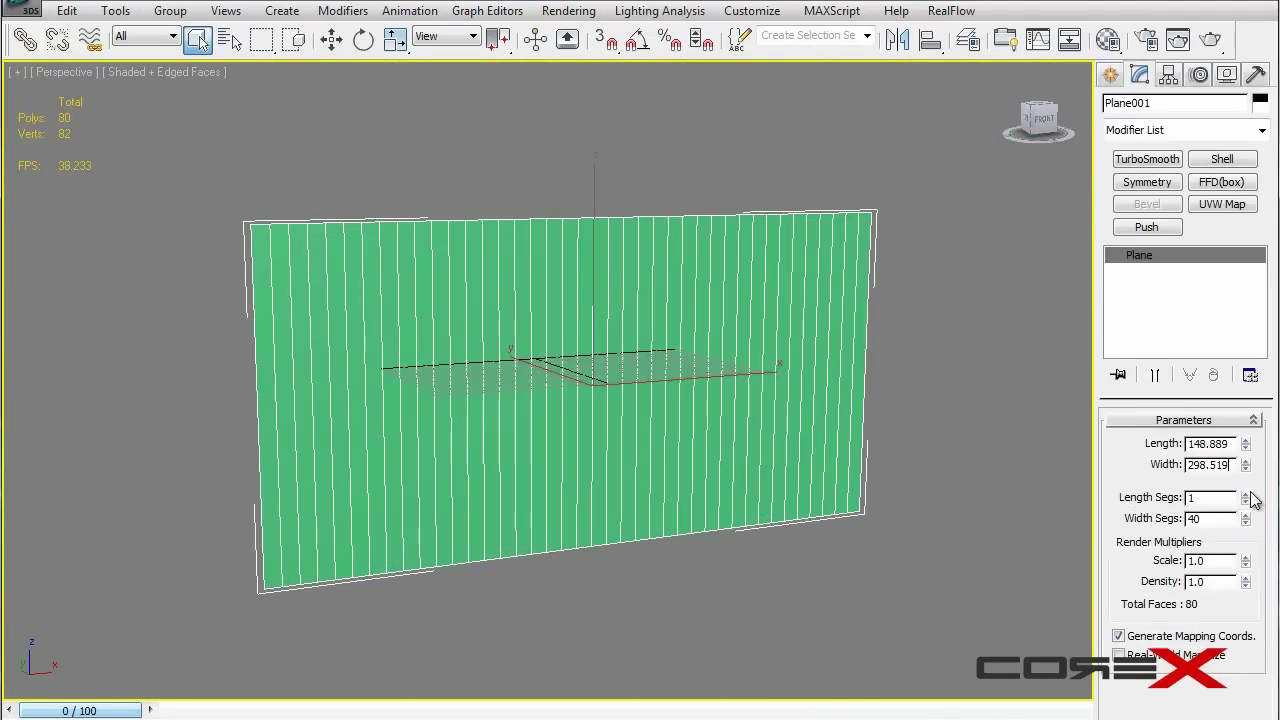
right_click(1245, 519)
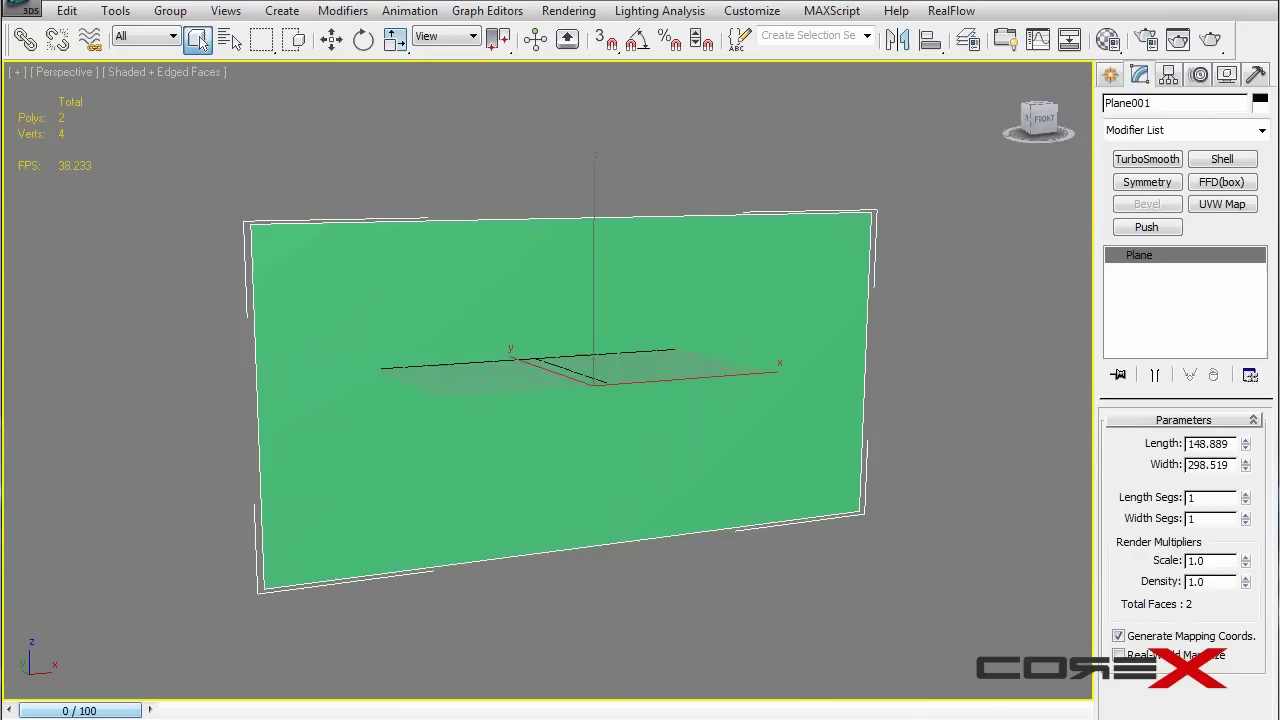
Move the plane so that it is centred on the world origin
key(w)
right_click(510, 719)
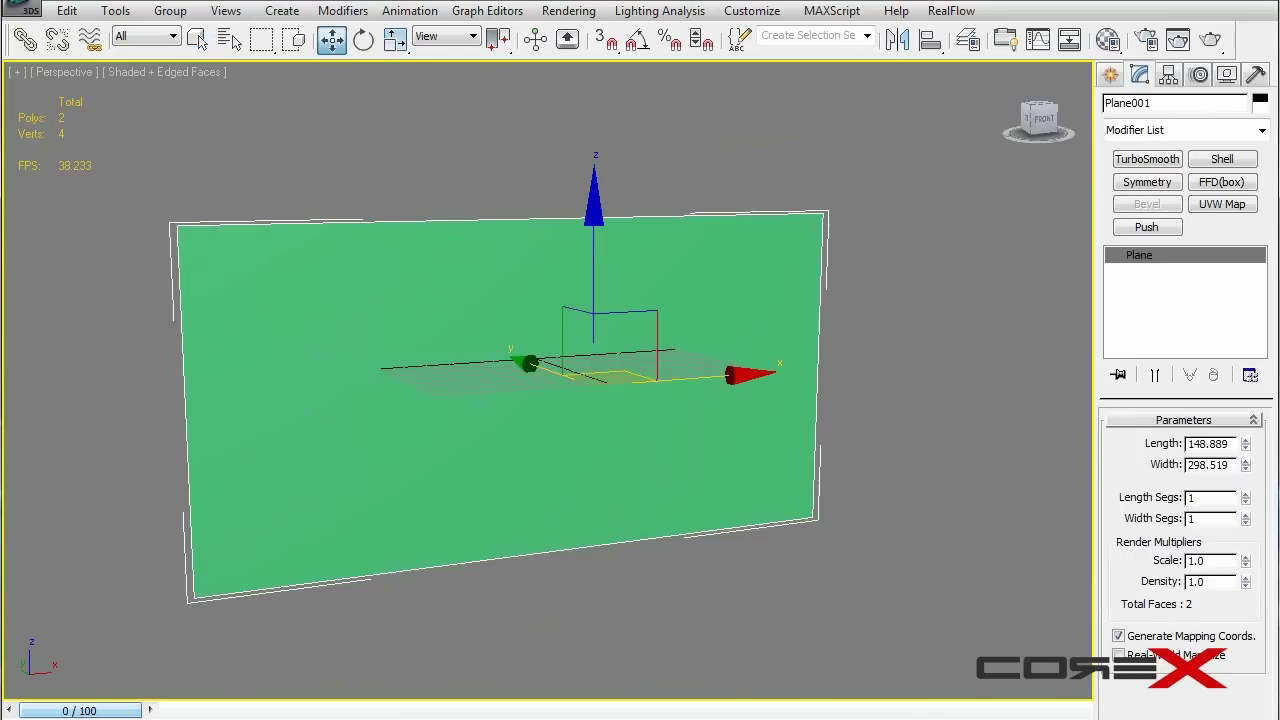
right_click(665, 719)
alt+middle_drag(602, 406, 637, 403)
alt+middle_drag(540, 320, 676, 234)
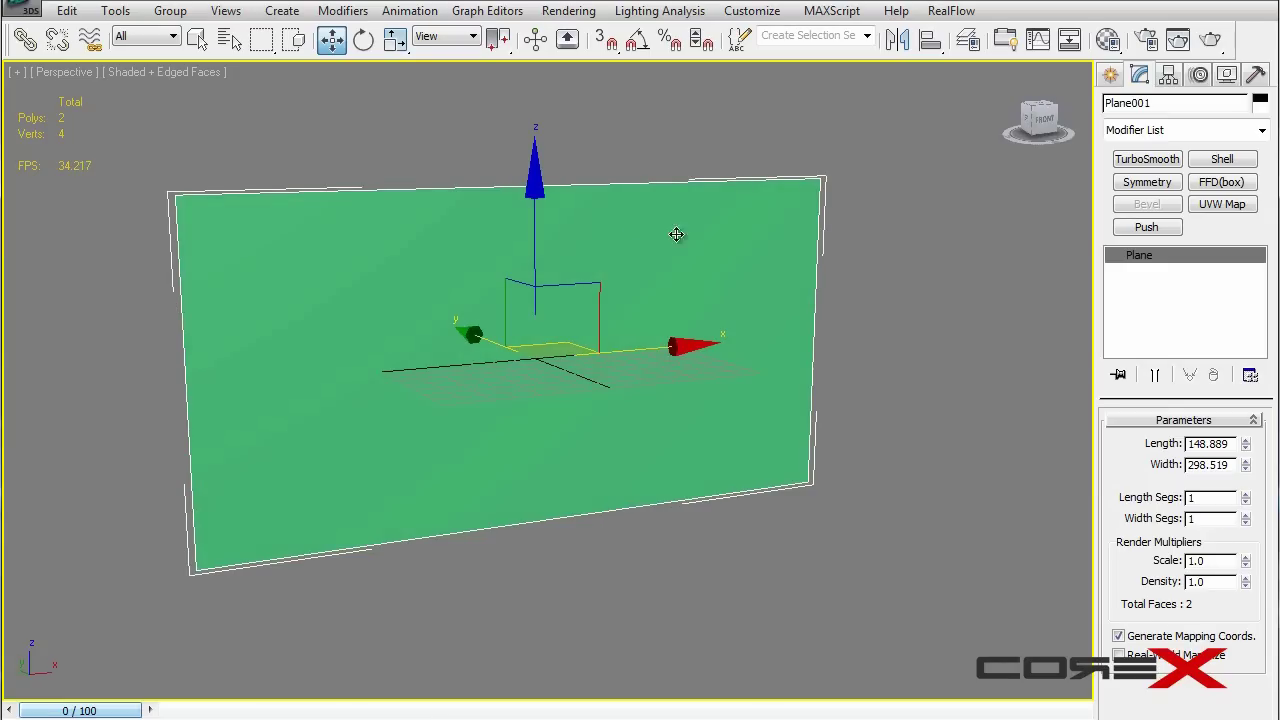
middle_drag(663, 351, 749, 366)
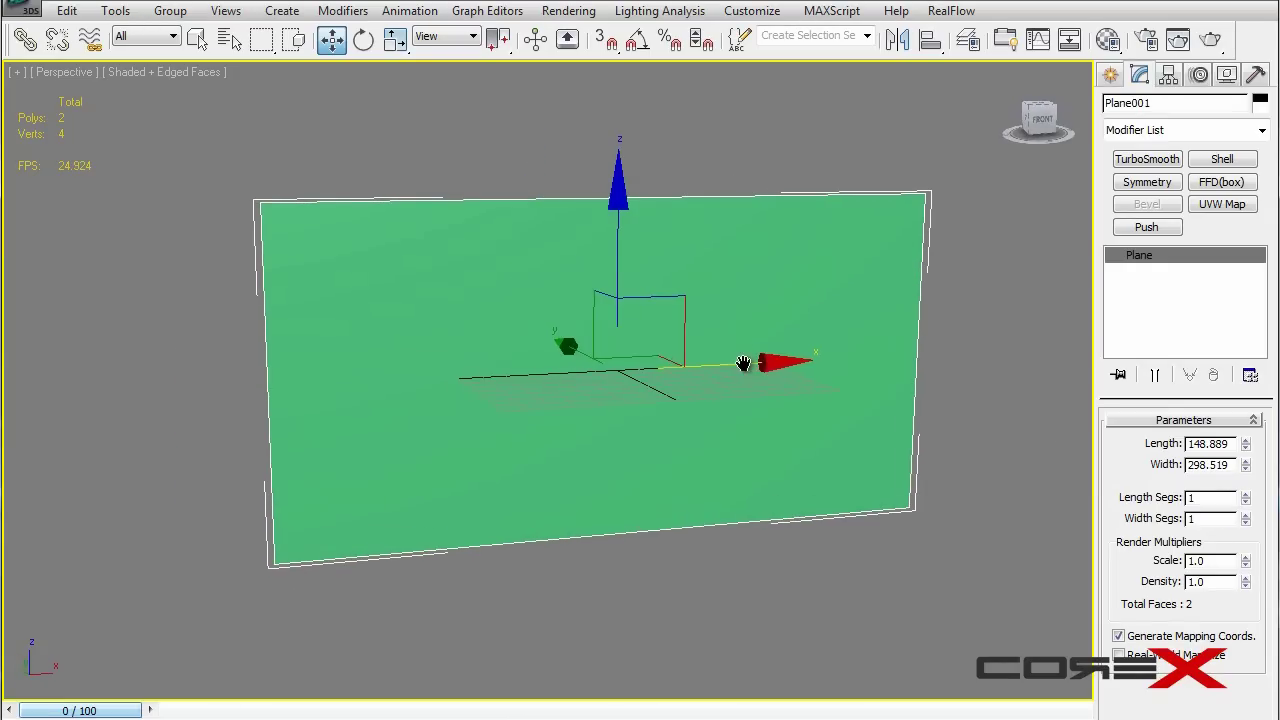
Change the first Material Editor slot from Arch & Design to a Standard material and expand its map list
key(m)
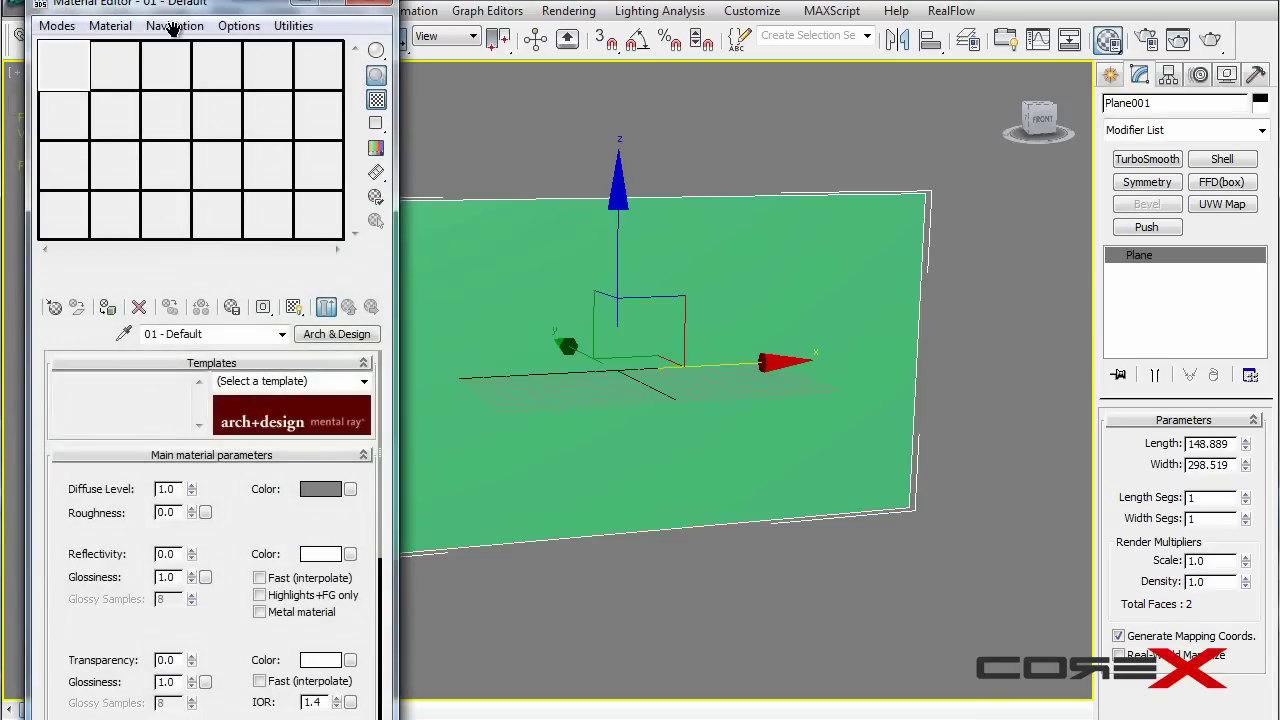
drag(172, 0, 172, 2)
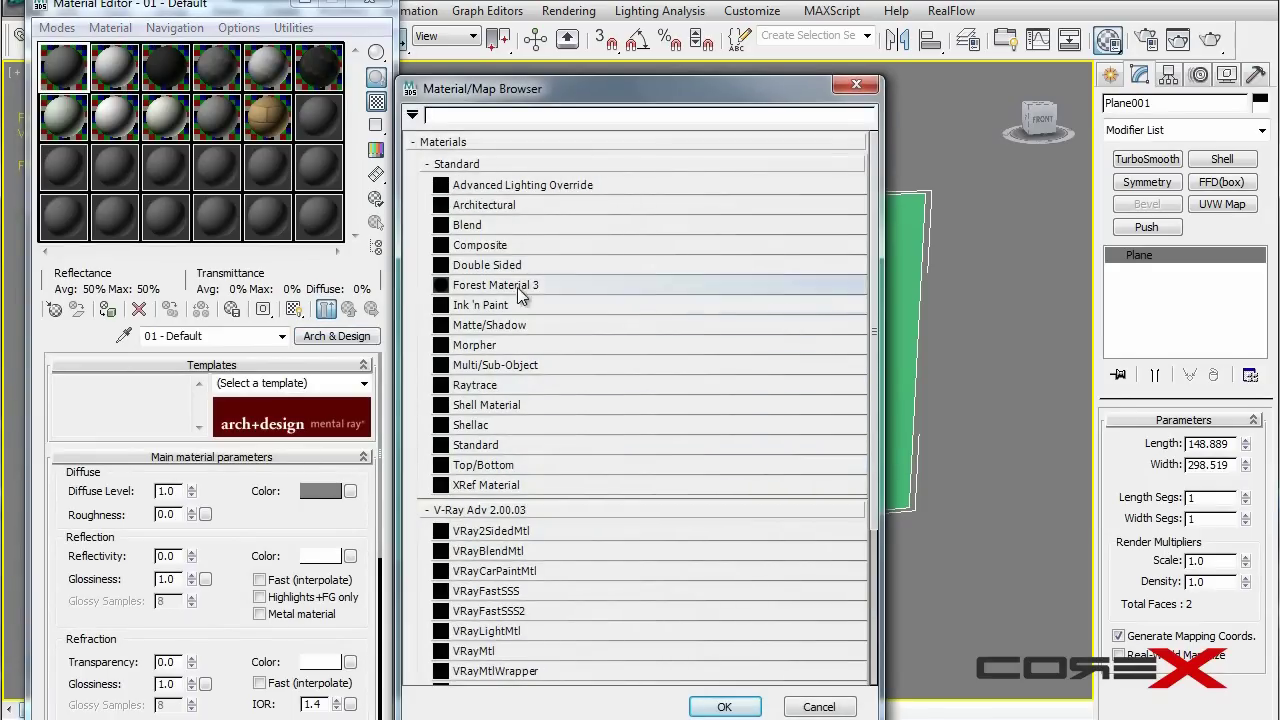
double_click(492, 444)
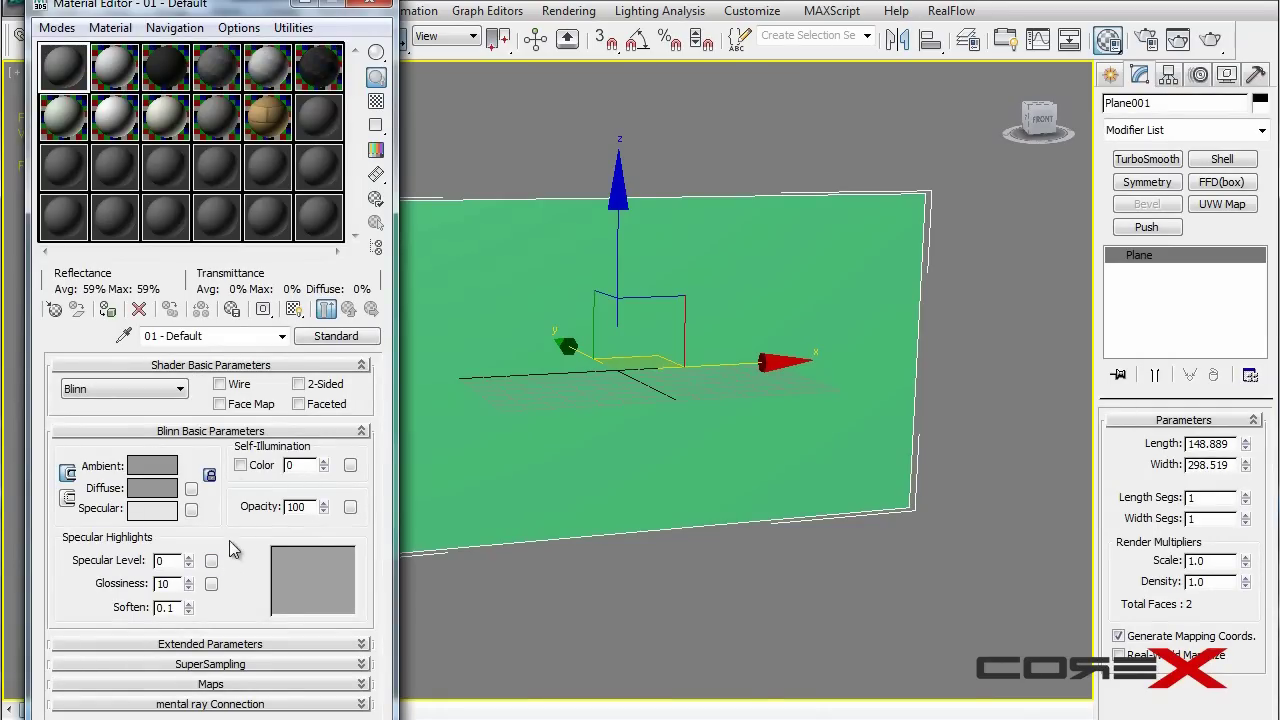
click(218, 684)
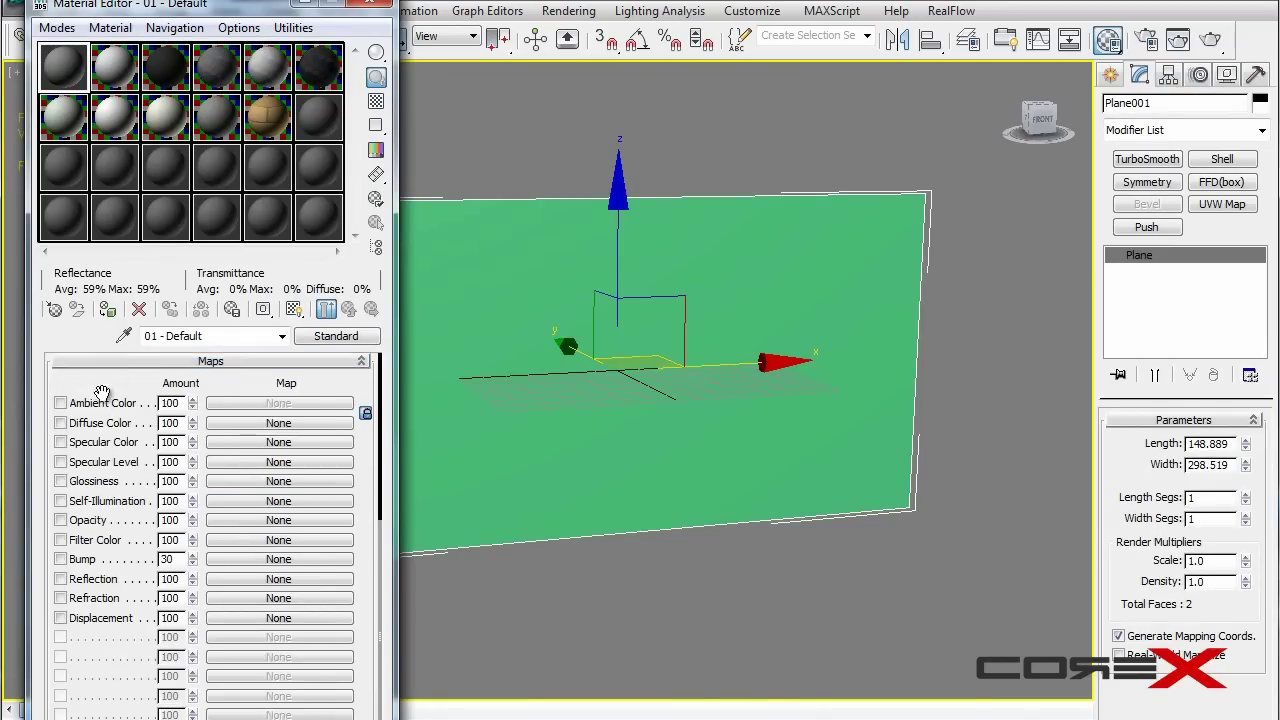
drag(122, 393, 122, 410)
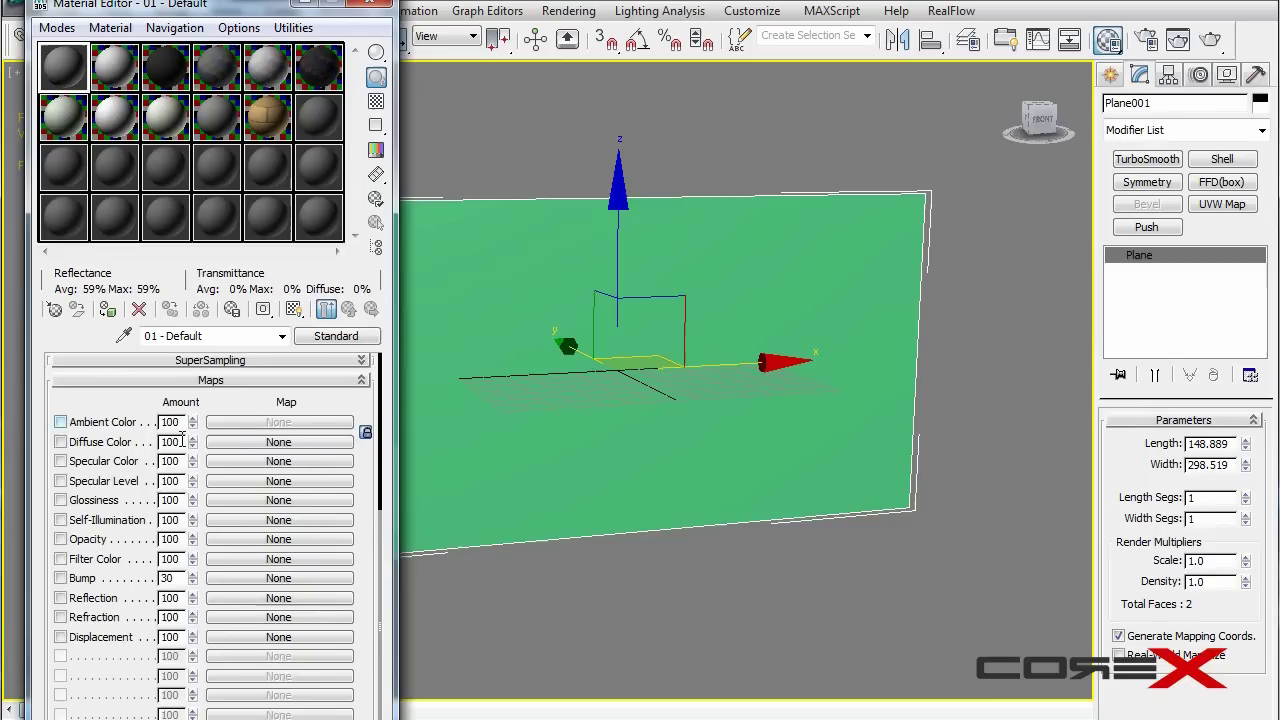
Load grille_pattern.jpg from the Desktop as a Bitmap map in the material's Diffuse Color slot
click(267, 446)
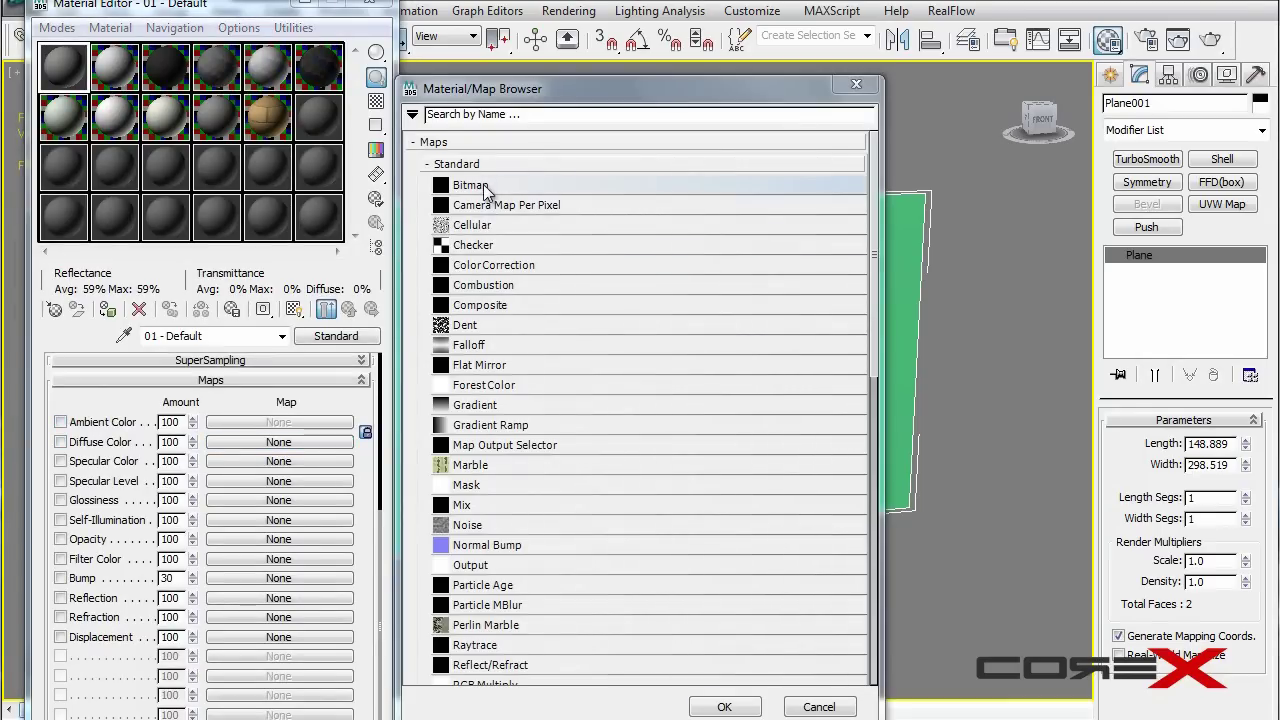
double_click(483, 186)
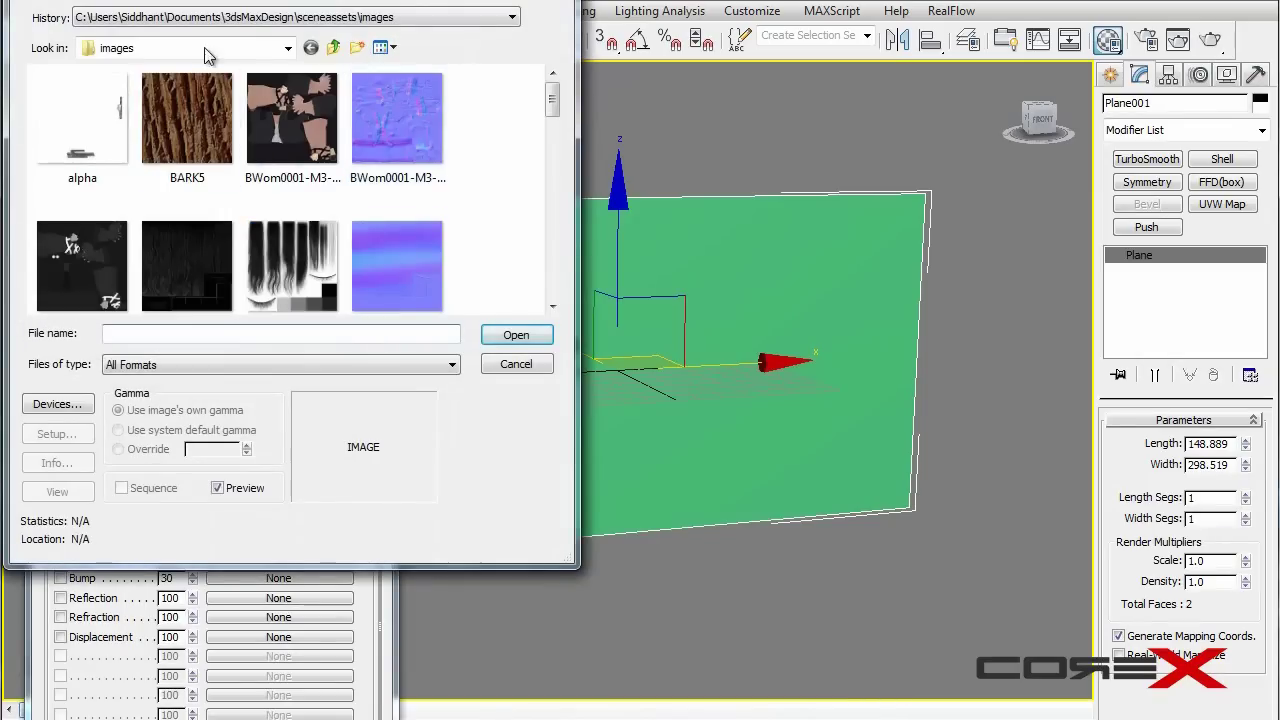
click(203, 18)
click(242, 49)
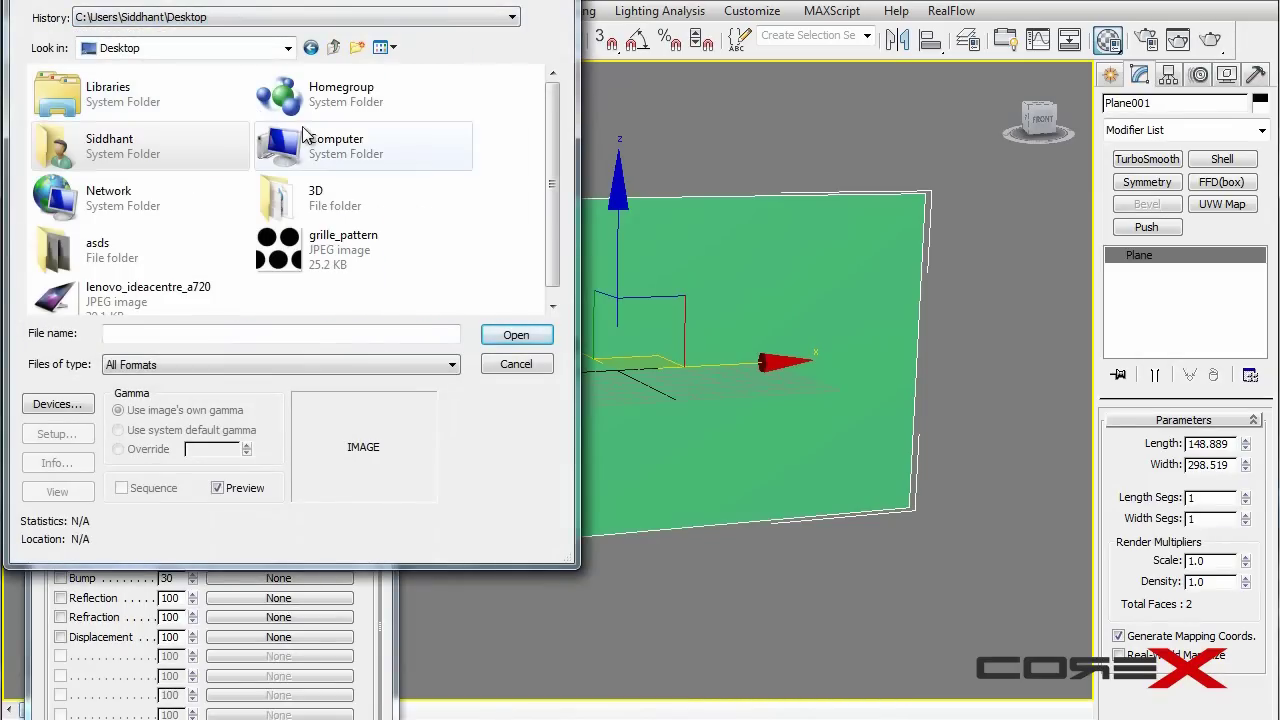
click(365, 248)
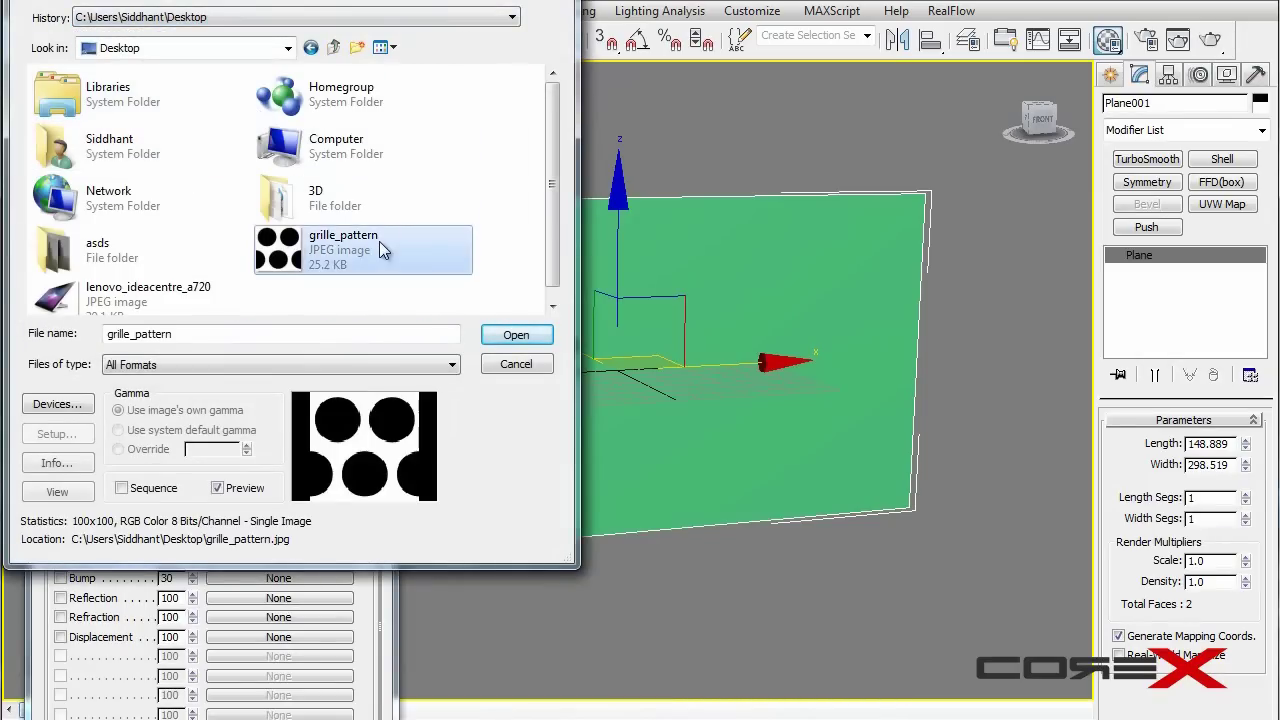
click(516, 336)
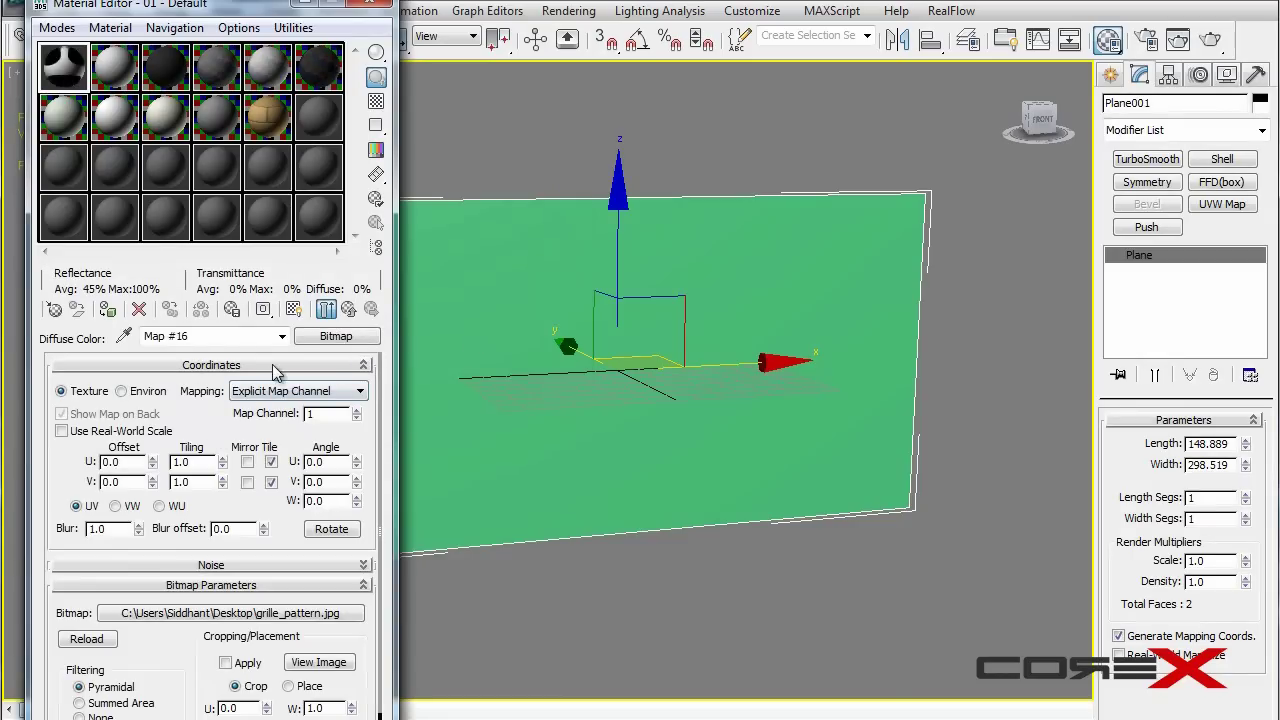
Display the grille pattern map on the plane in the Perspective viewport
click(298, 312)
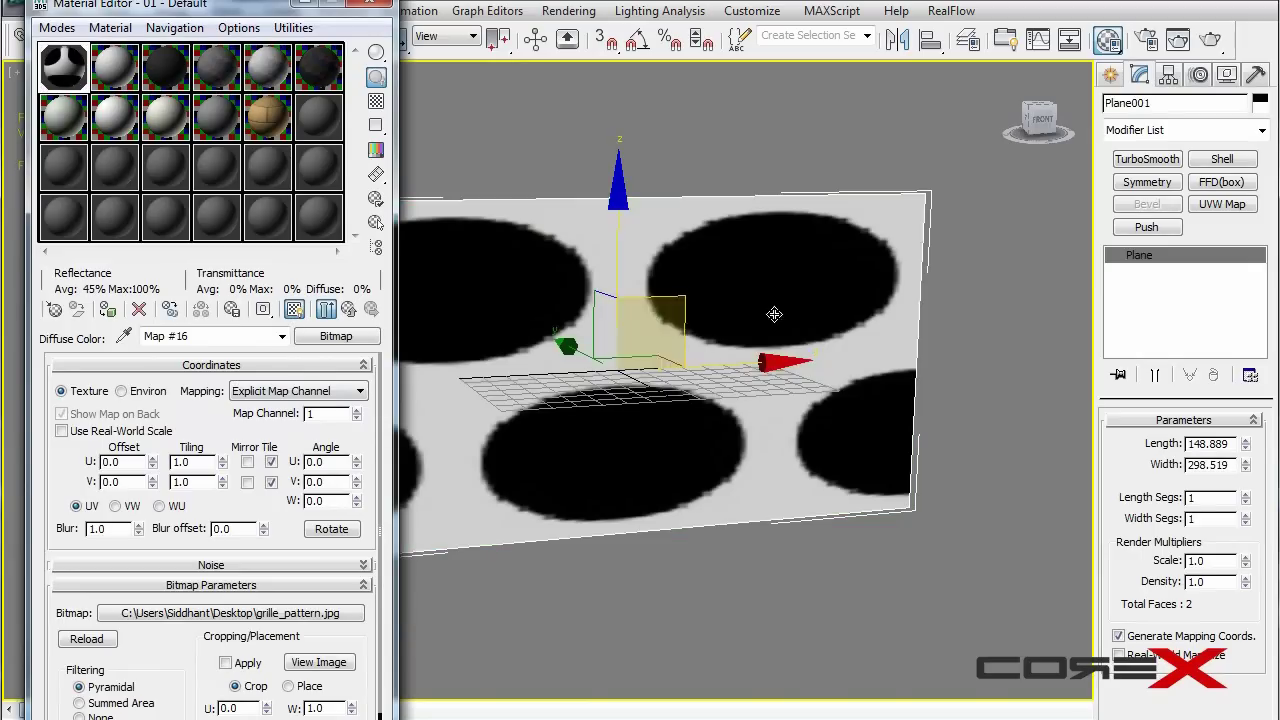
middle_drag(649, 301, 777, 267)
scroll(768, 265, down, 3)
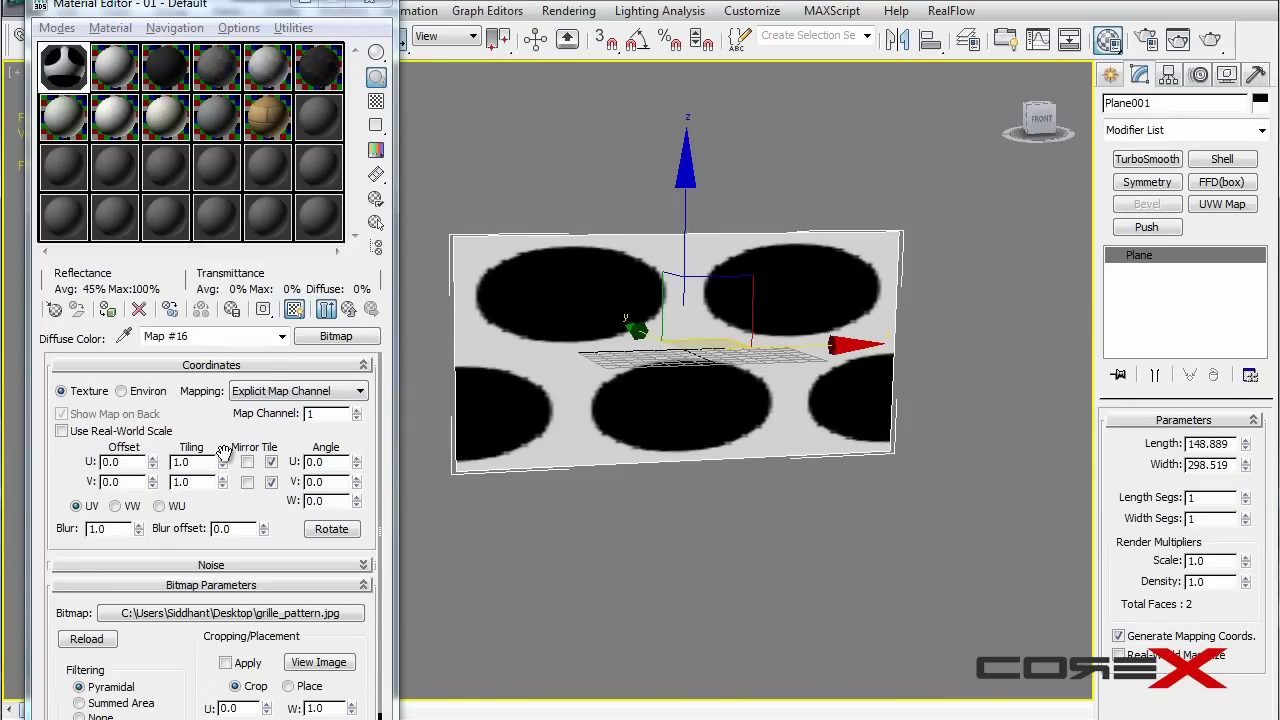
Set the bitmap's tiling to 20 in both U and V, keeping real-world scale off
drag(222, 458, 222, 457)
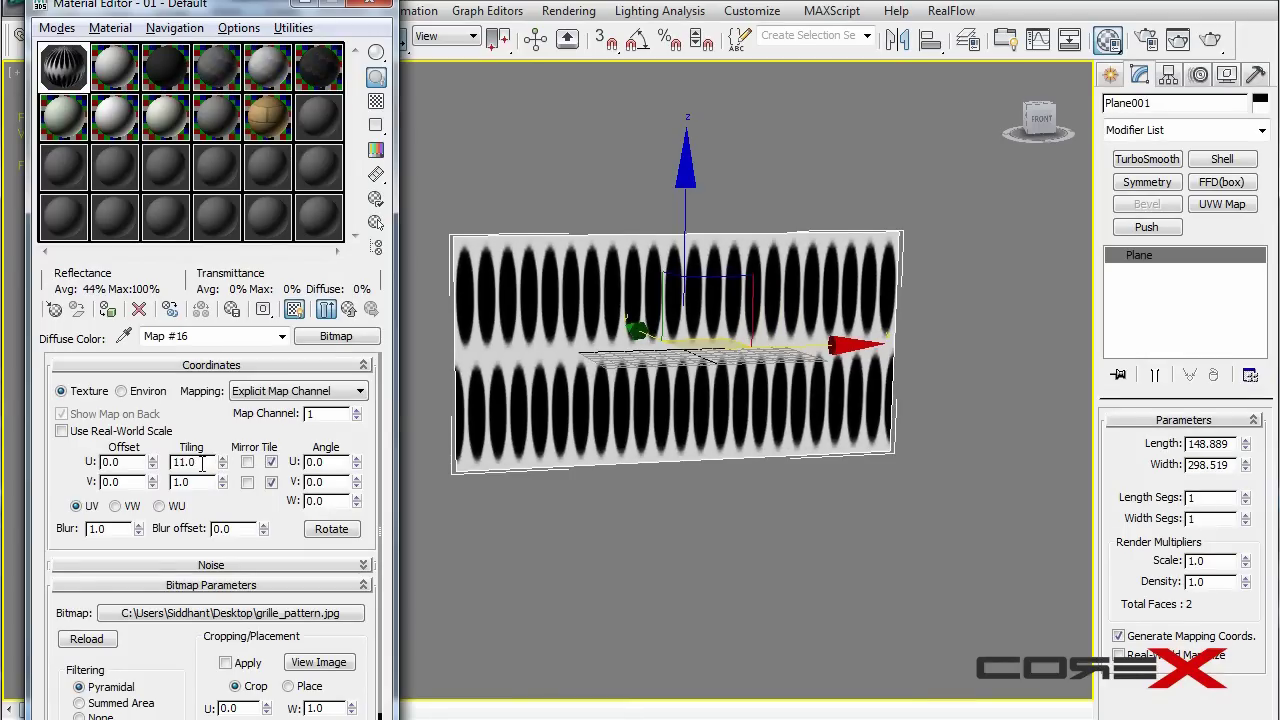
text(20)
click(177, 484)
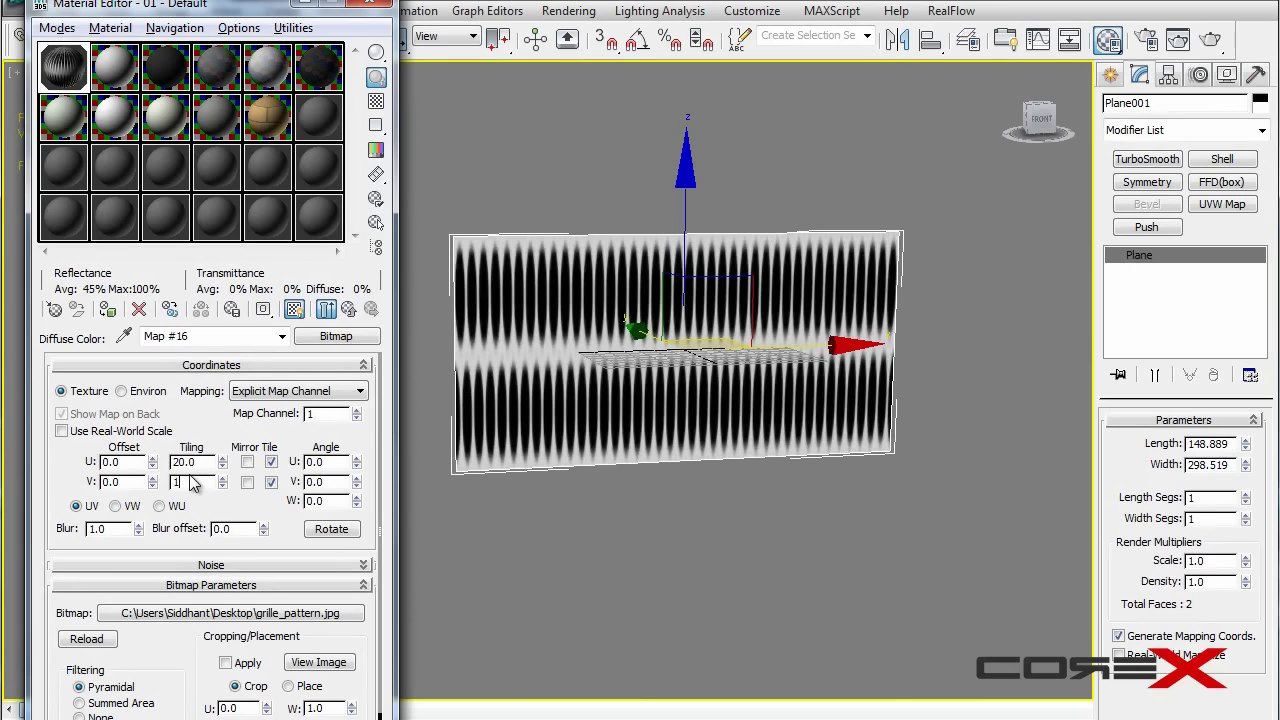
click(160, 437)
middle_drag(597, 379, 660, 391)
scroll(690, 375, up, 5)
scroll(697, 377, down, 4)
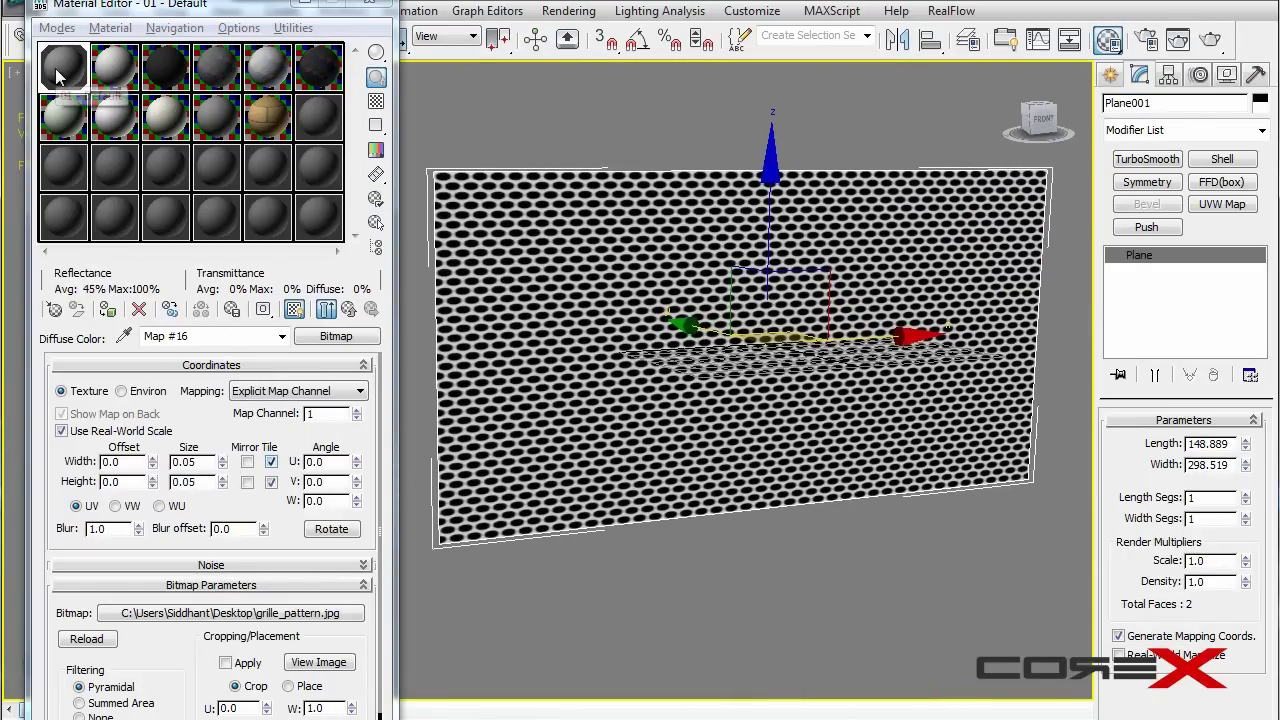
click(61, 430)
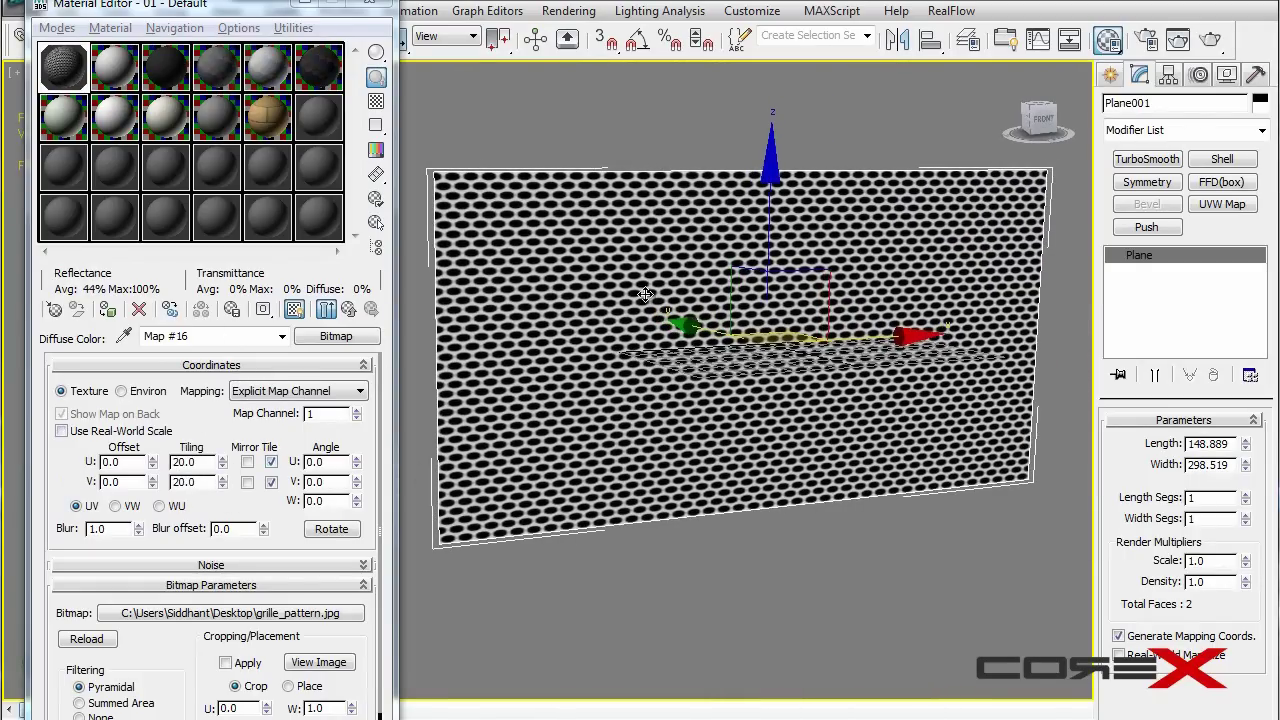
Try a V tiling of 15 for the grille pattern
double_click(188, 482)
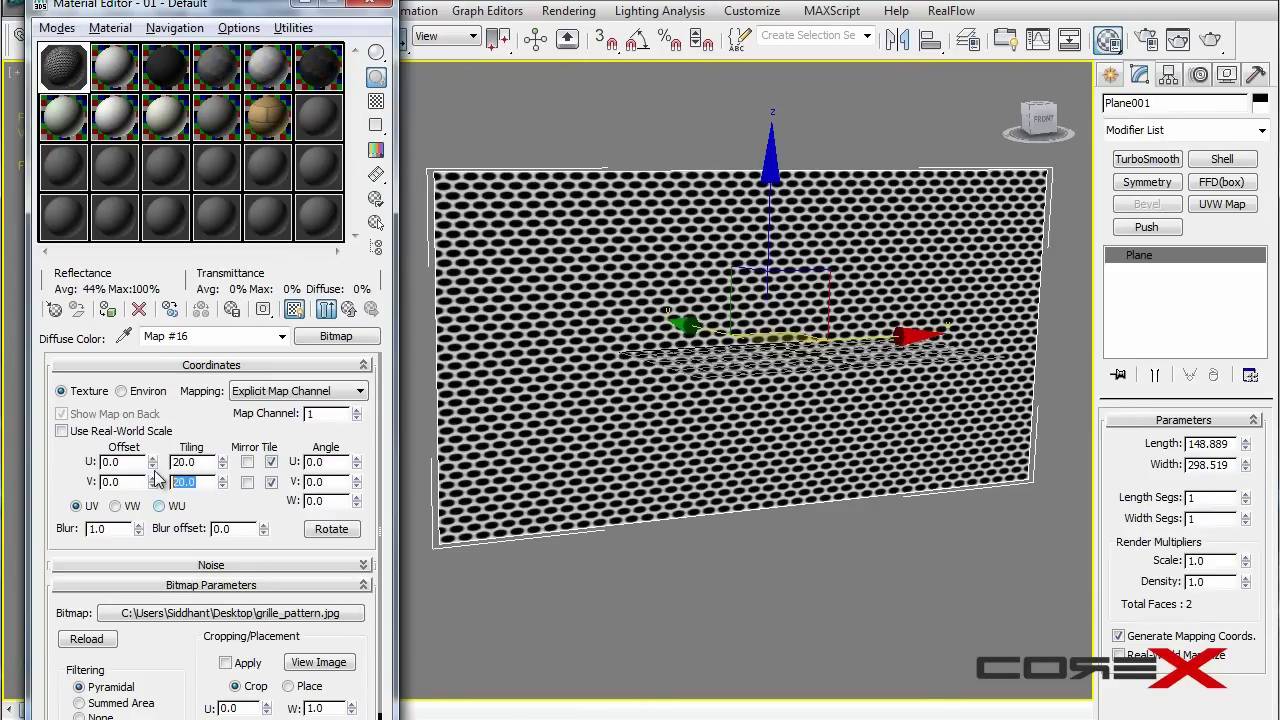
text(15)
key(Return)
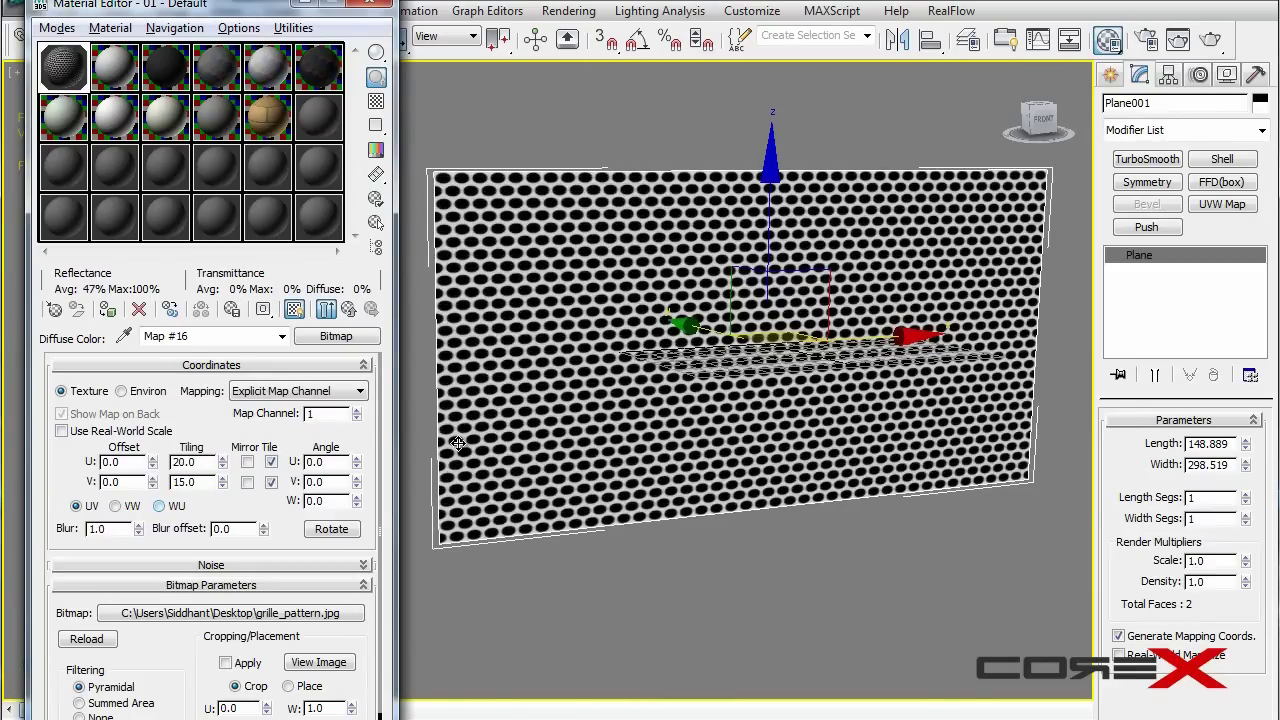
scroll(637, 352, up, 1)
alt+middle_drag(638, 352, 644, 340)
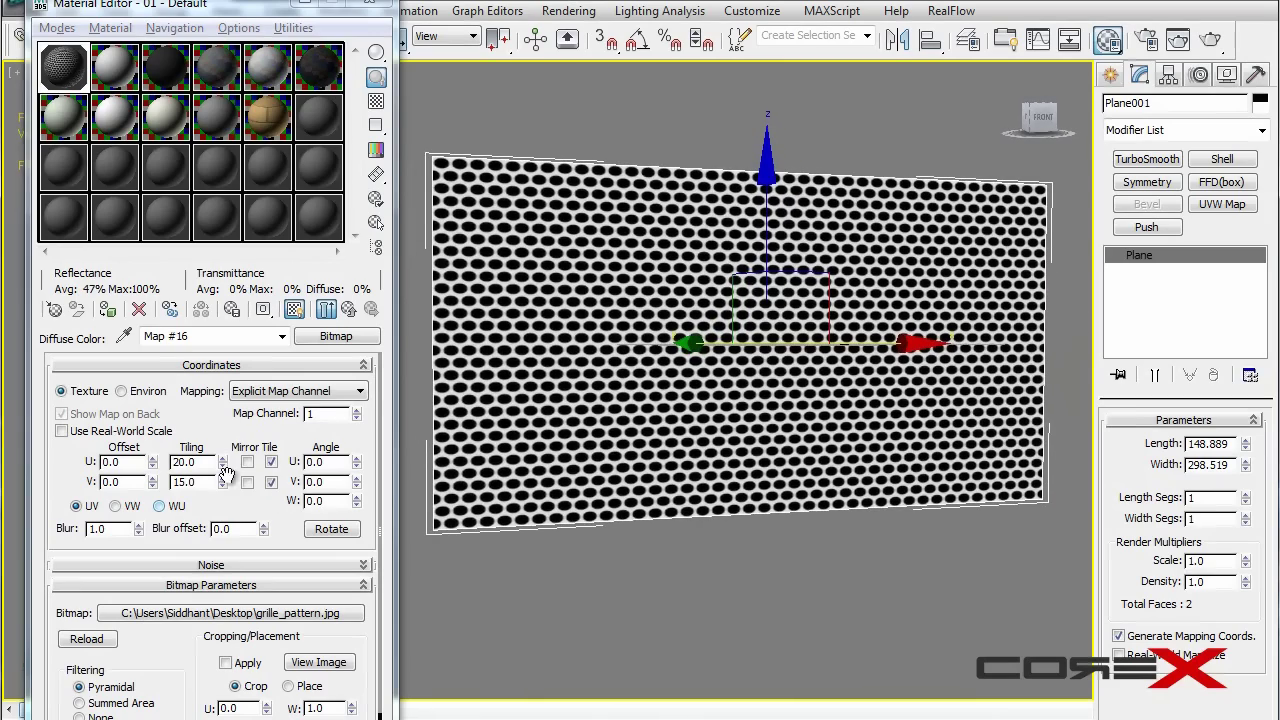
Set the V tiling to 13 and inspect the hole shapes across the plane
text(3)
click(411, 401)
mouse_move(576, 374)
alt+middle_down()
mouse_move(530, 376)
mouse_move(635, 376)
mouse_move(587, 375)
alt+middle_up()
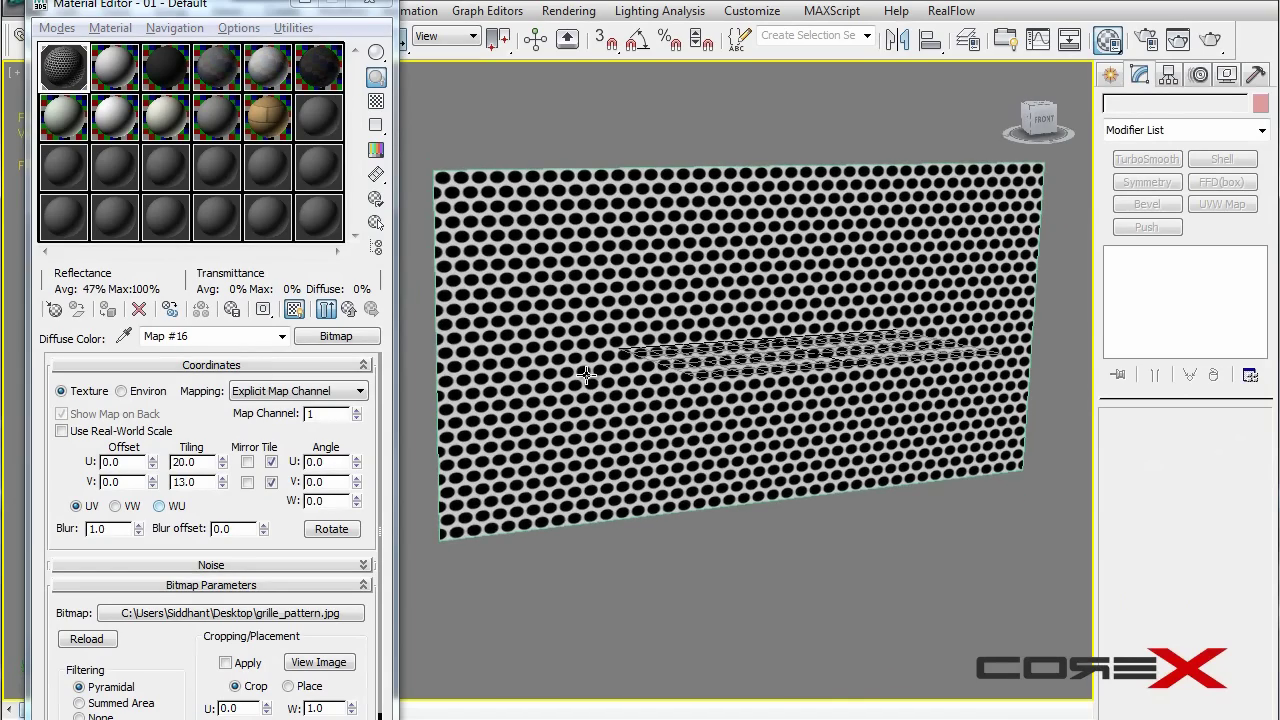
click(673, 227)
alt+middle_drag(847, 305, 832, 289)
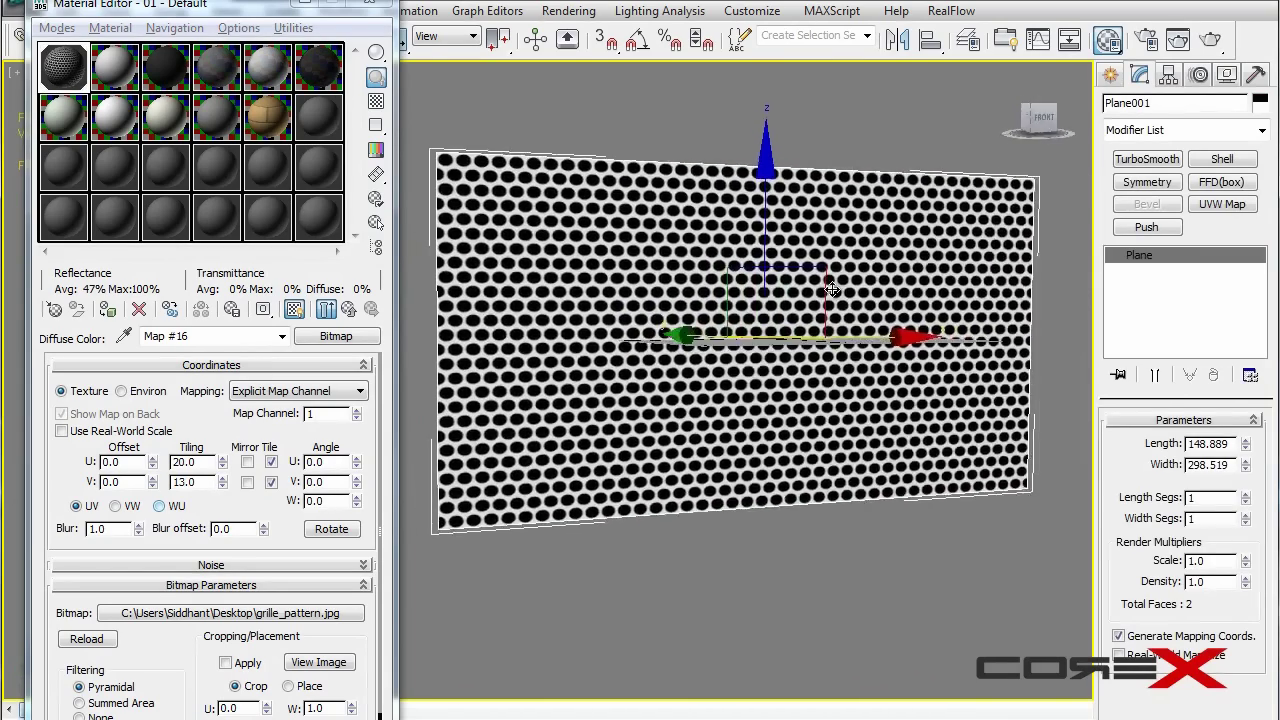
scroll(854, 331, up, 5)
scroll(854, 331, down, 7)
alt+middle_drag(850, 331, 735, 332)
Return to the parent material and swap the grille pattern map from Diffuse Color to Opacity
click(348, 311)
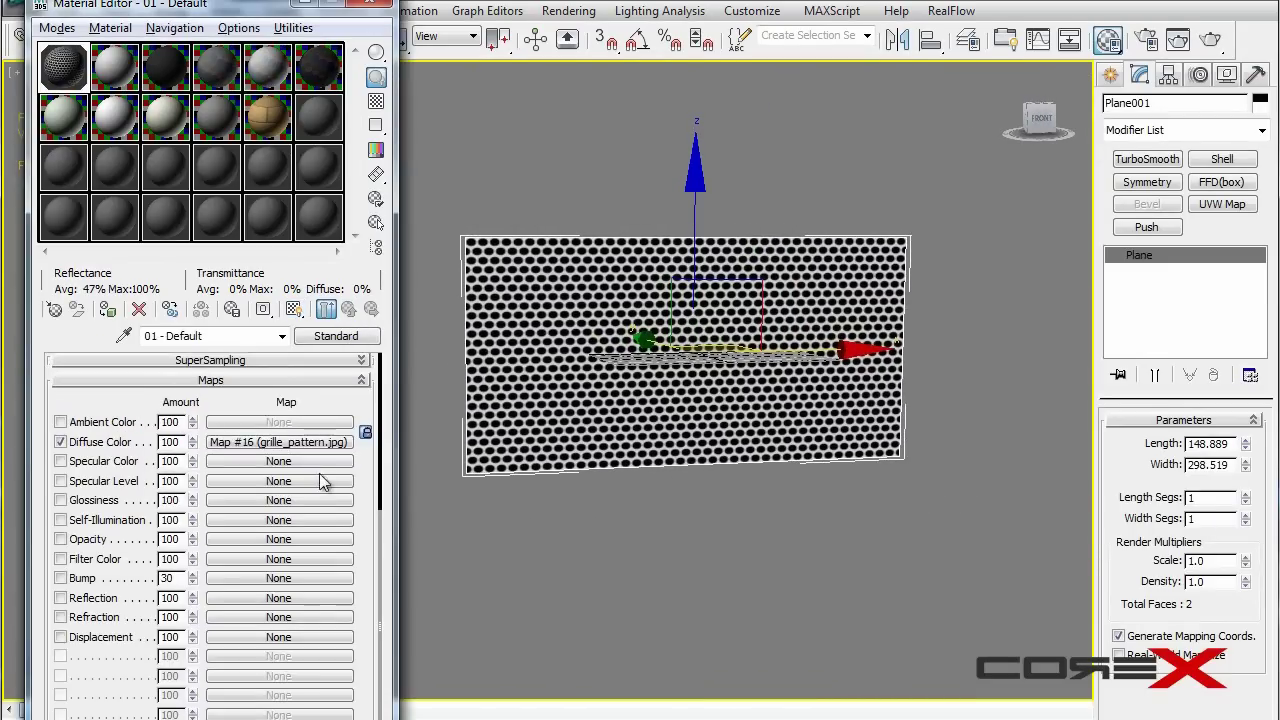
drag(222, 448, 286, 558)
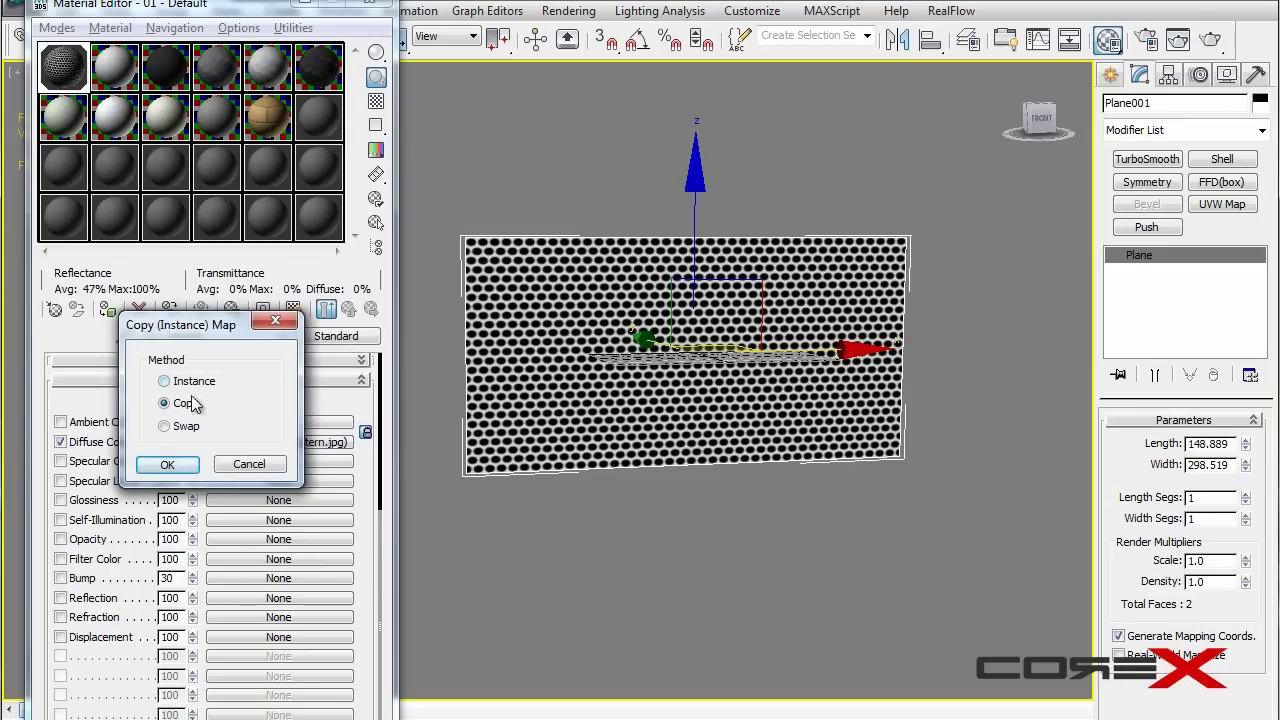
click(182, 430)
click(168, 465)
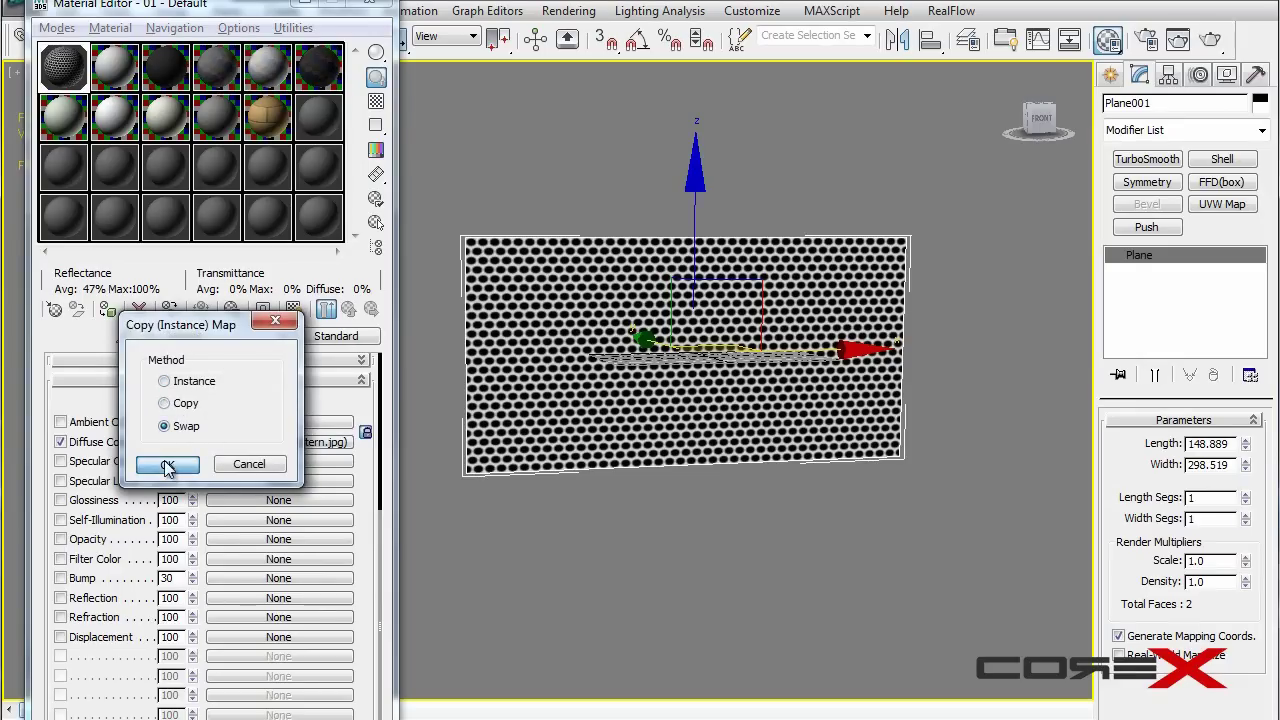
alt+middle_drag(537, 373, 680, 368)
alt+middle_drag(608, 246, 592, 244)
middle_drag(592, 244, 556, 246)
scroll(708, 259, up, 3)
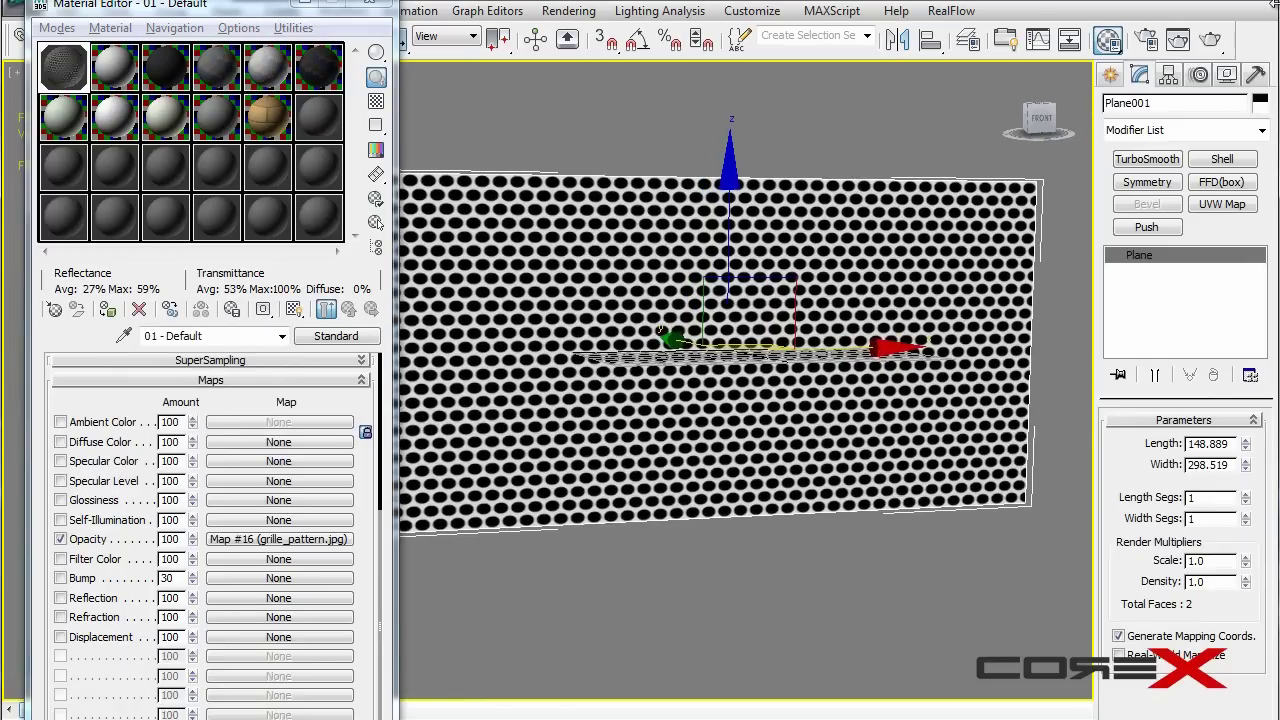
Render the Perspective view, inspect the grille's transparency, and close the rendered frame
click(1210, 38)
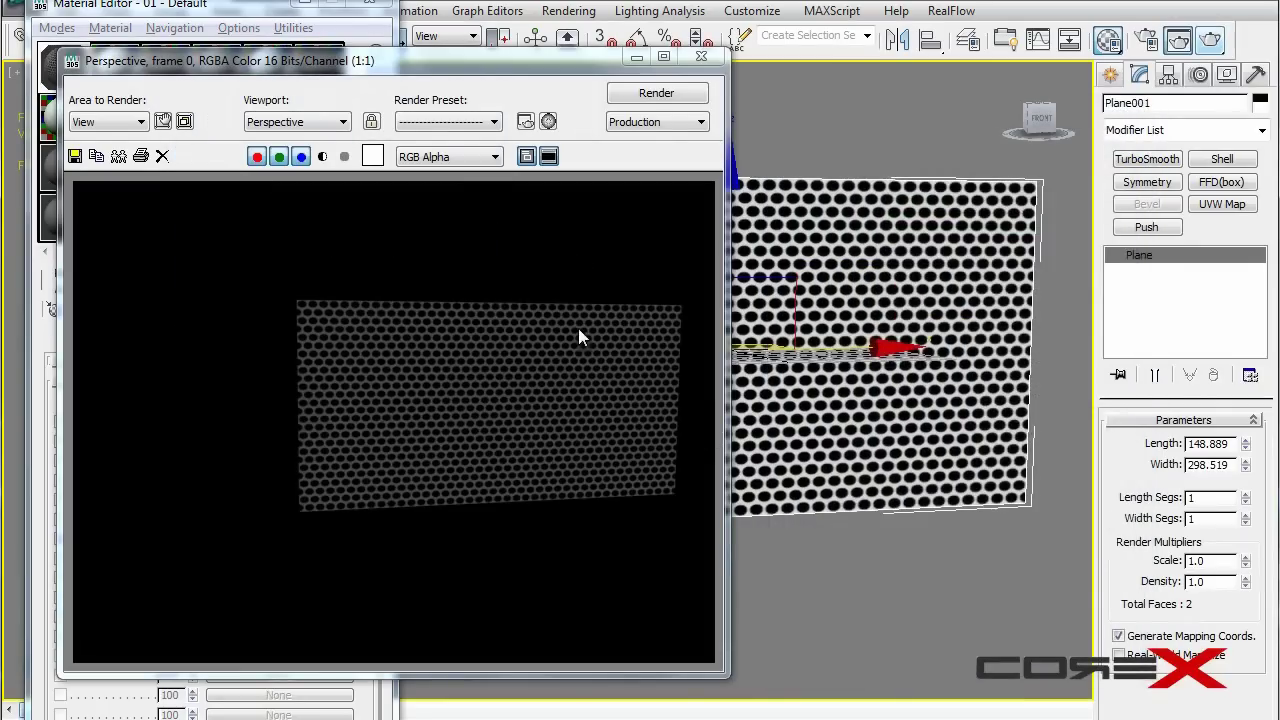
click(475, 353)
scroll(475, 353, up, 1)
scroll(502, 284, down, 1)
click(698, 62)
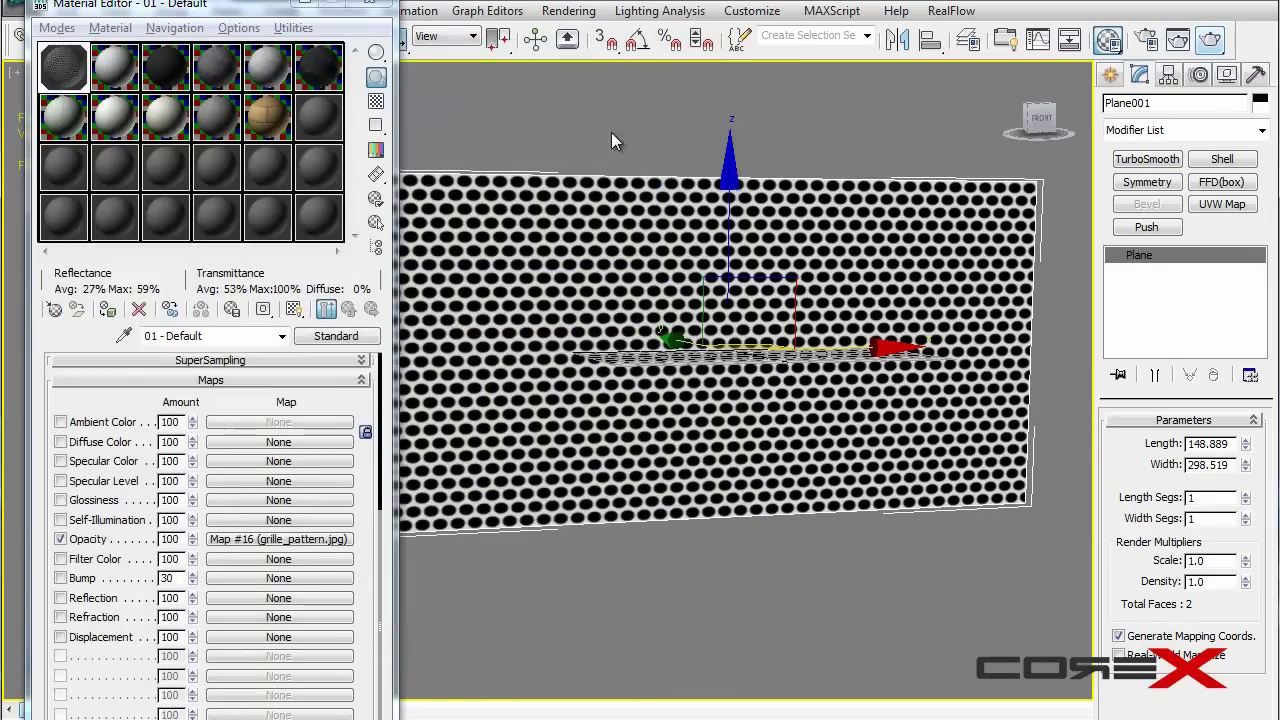
Close the Material Editor and create a tall second plane in the Front view, overlapping one end of the grille
key(m)
click(1110, 75)
click(1224, 287)
key(alt+w)
middle_click(765, 262)
scroll(790, 225, down, 5)
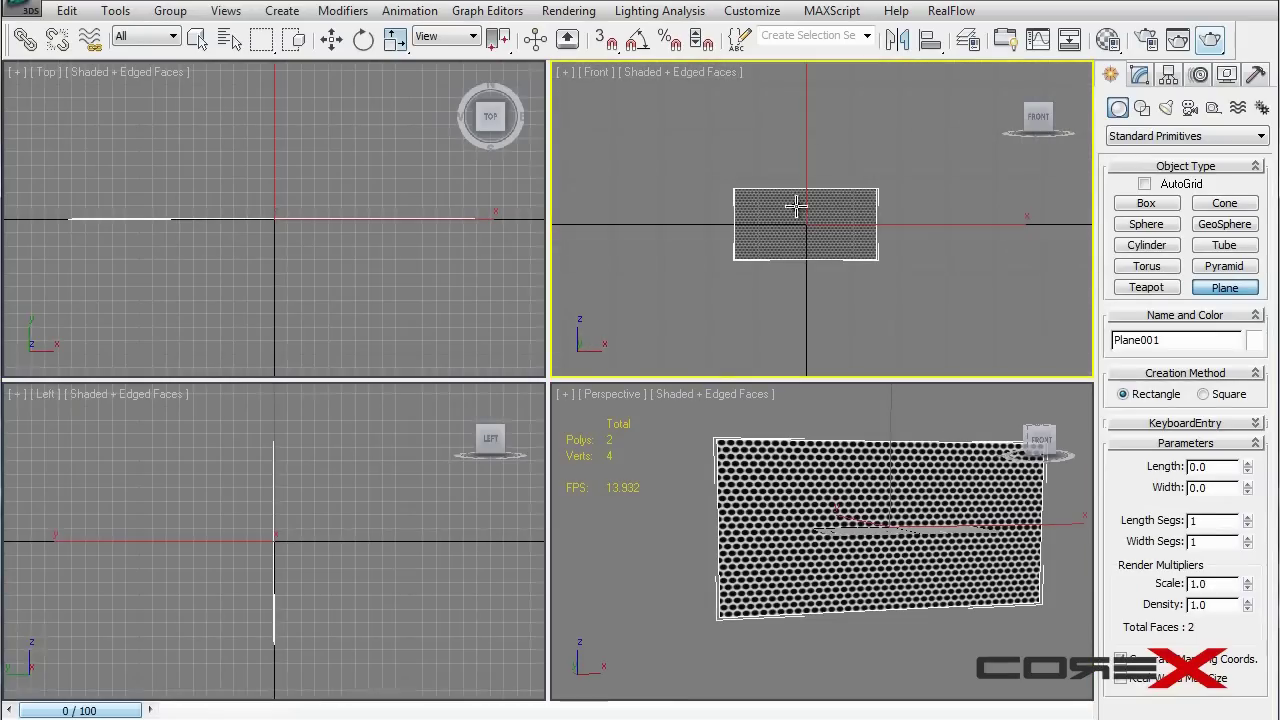
mouse_move(812, 128)
mouse_down()
mouse_move(886, 314)
mouse_move(918, 320)
mouse_up()
key(w)
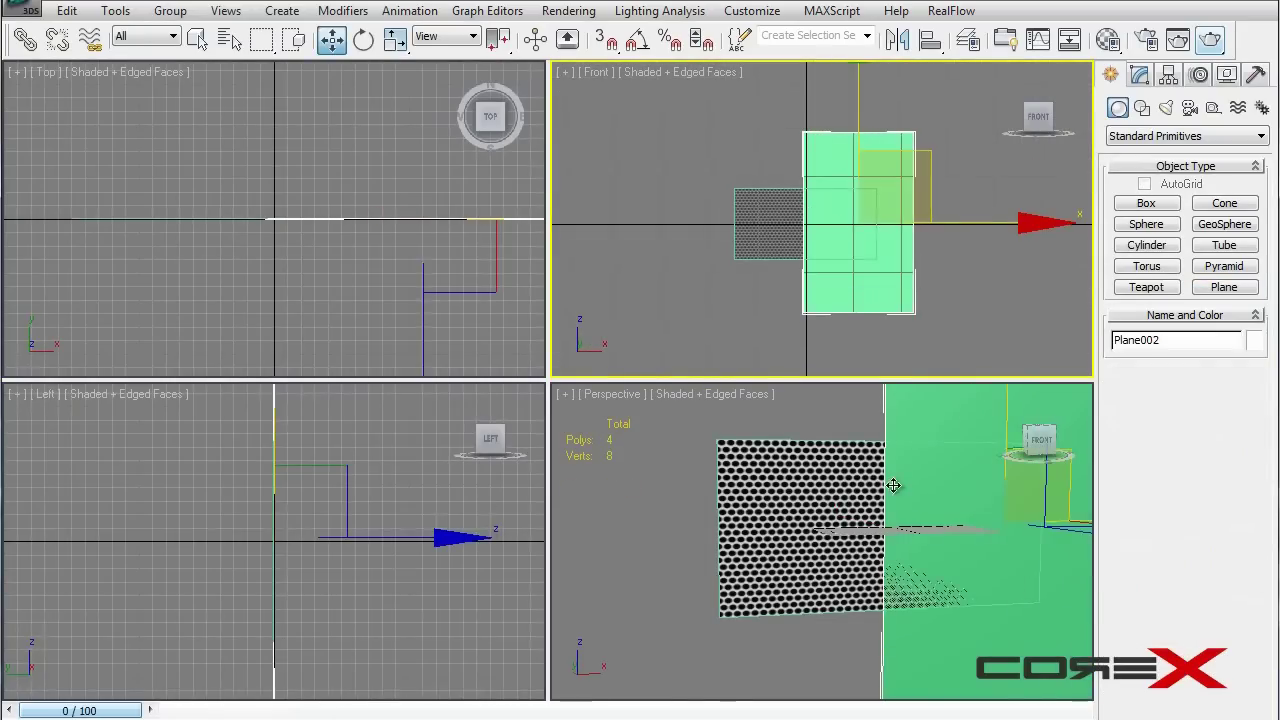
Move the second plane behind the grille in the Perspective view and deselect it
middle_click(899, 481)
key(alt+w)
alt+middle_drag(899, 481, 841, 471)
drag(841, 288, 755, 174)
alt+middle_drag(916, 385, 971, 329)
click(975, 324)
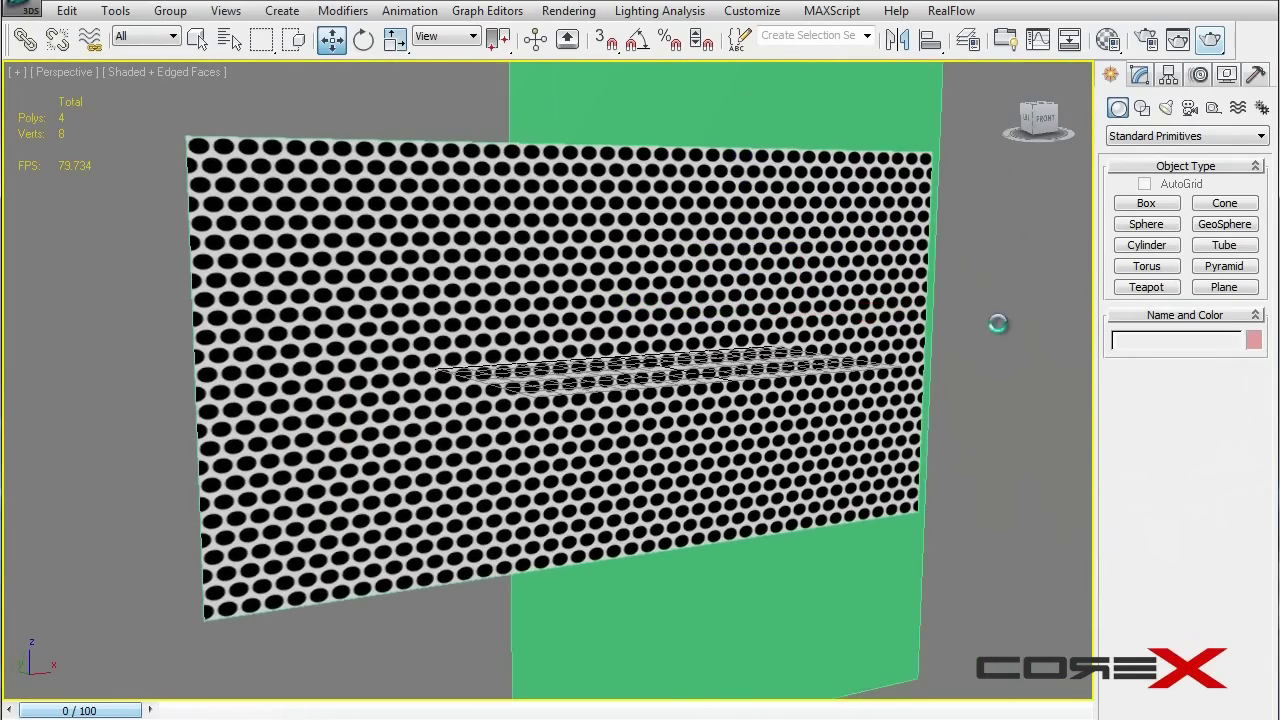
Render the Perspective view to check the backing plane through the grille holes, then close the rendered frame
click(1210, 39)
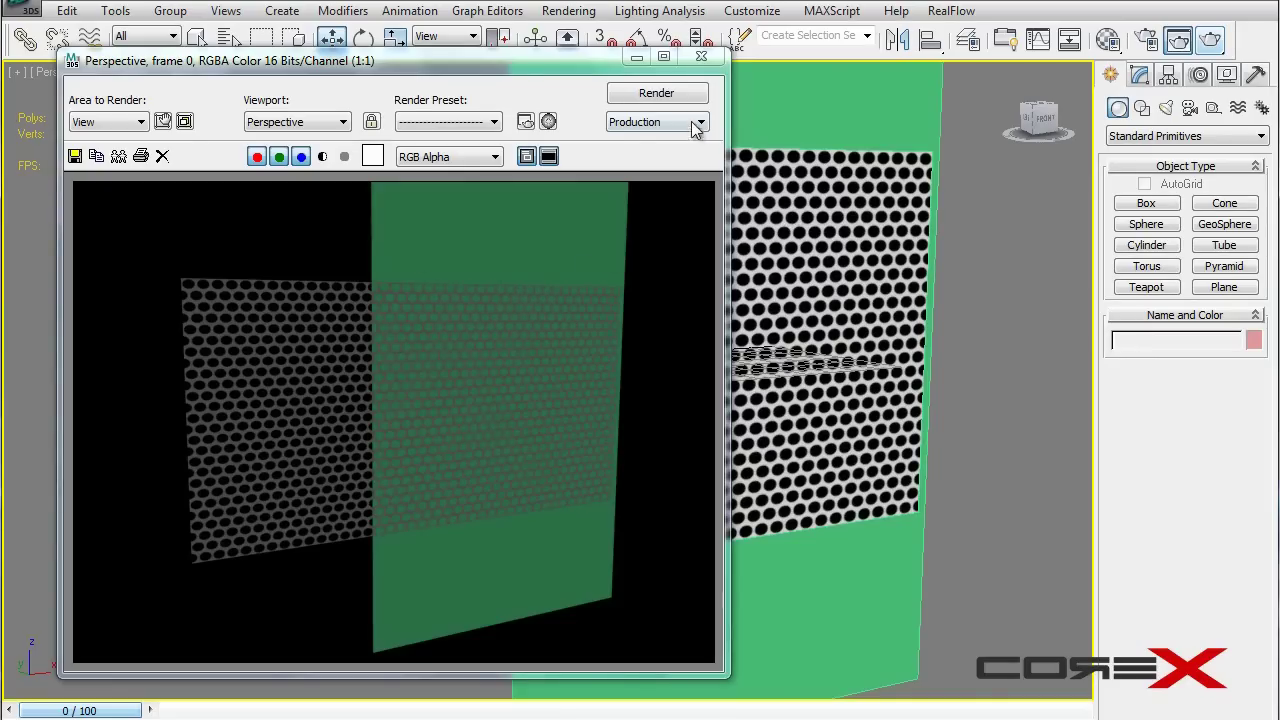
drag(460, 56, 510, 50)
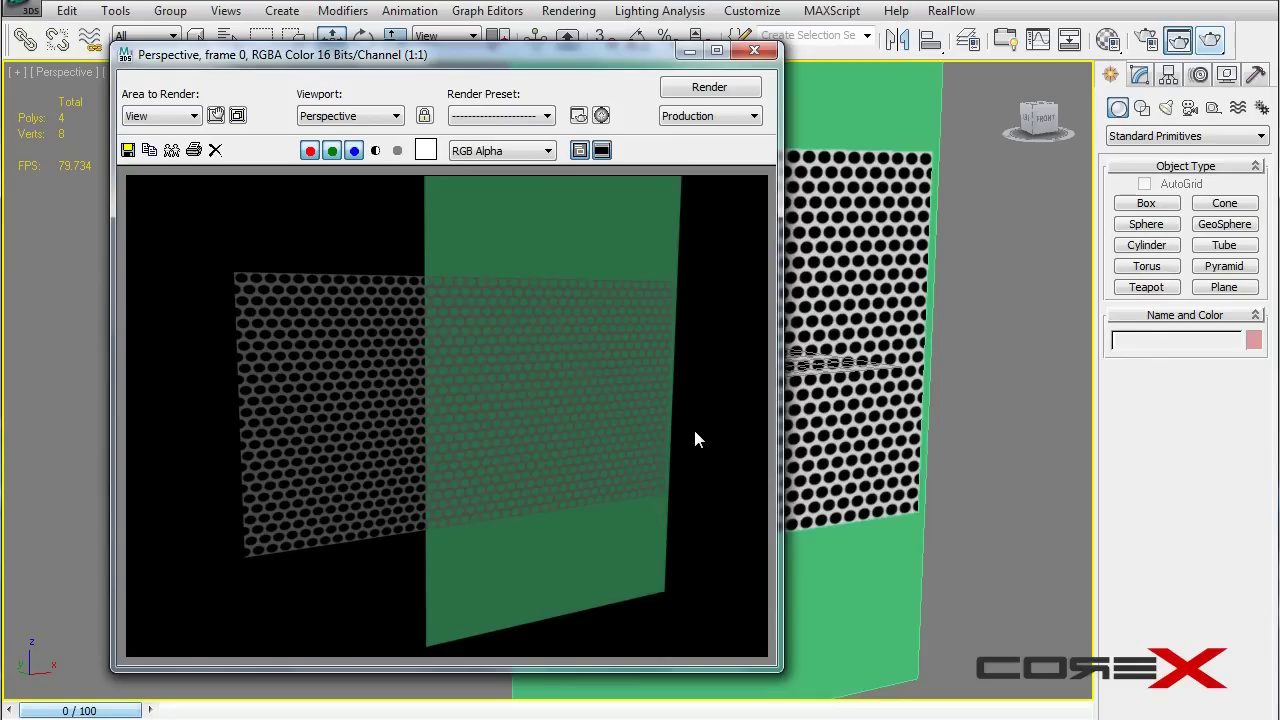
click(754, 50)
Delete the green backing plane behind the grille
click(704, 107)
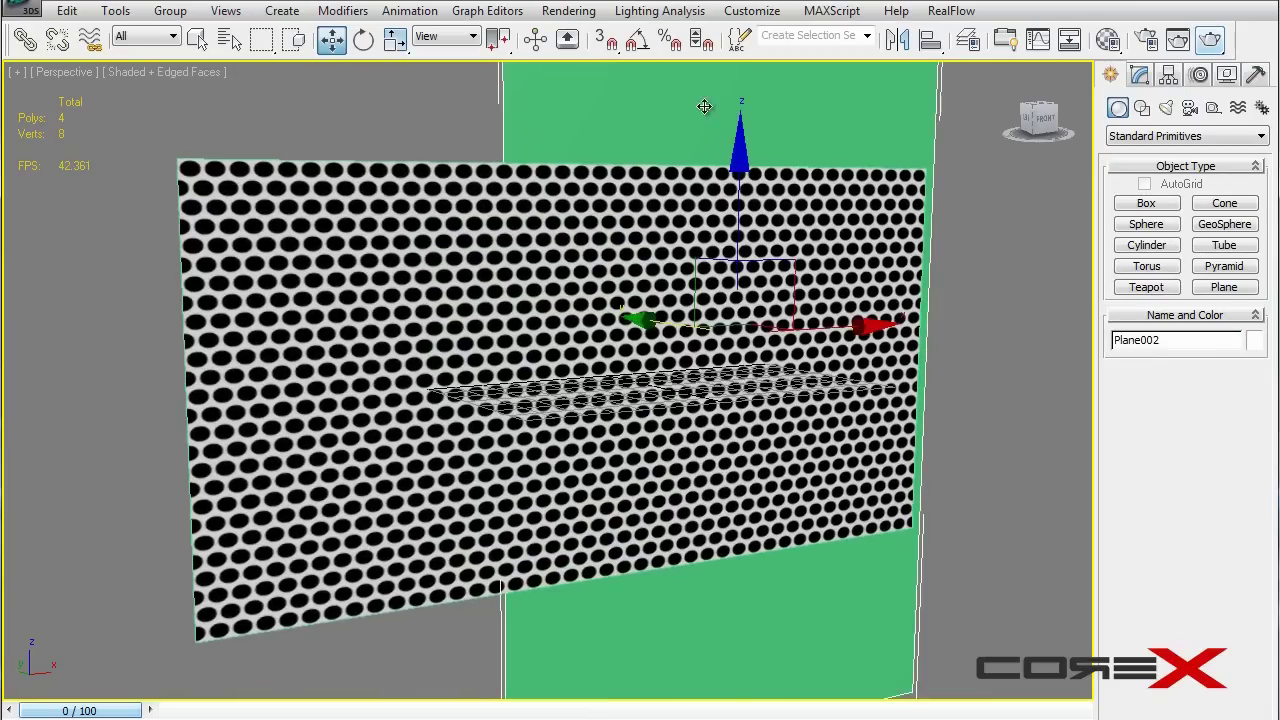
key(Delete)
alt+middle_drag(258, 168, 103, 137)
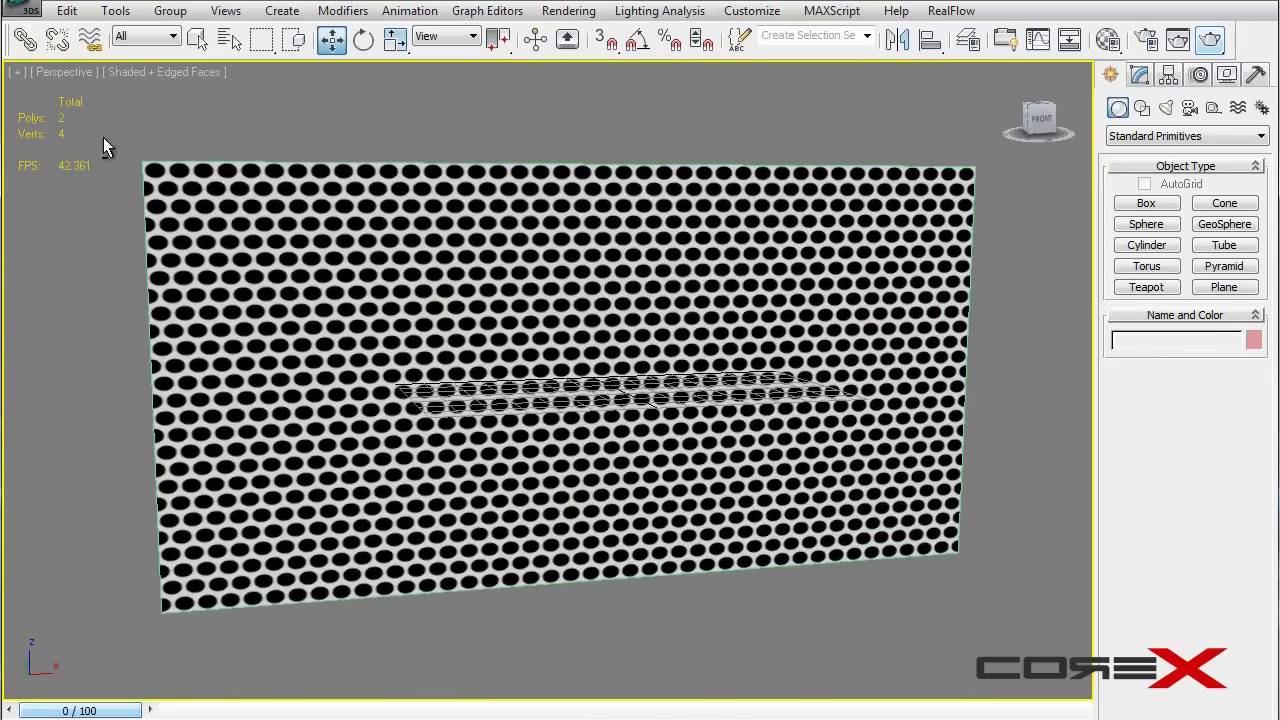
Render a close-up of the grille holes to check their edges, and close the rendered frame
scroll(448, 148, down, 3)
alt+middle_drag(448, 148, 787, 307)
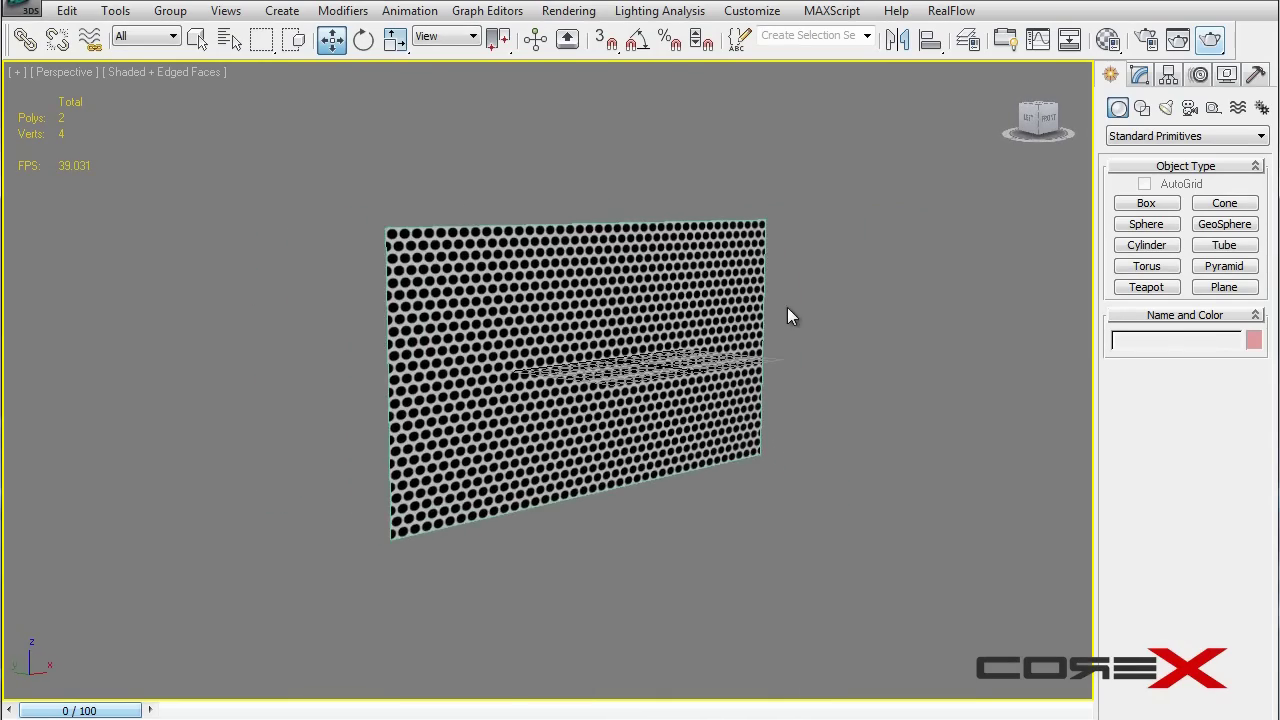
scroll(707, 311, up, 5)
scroll(707, 311, up, 3)
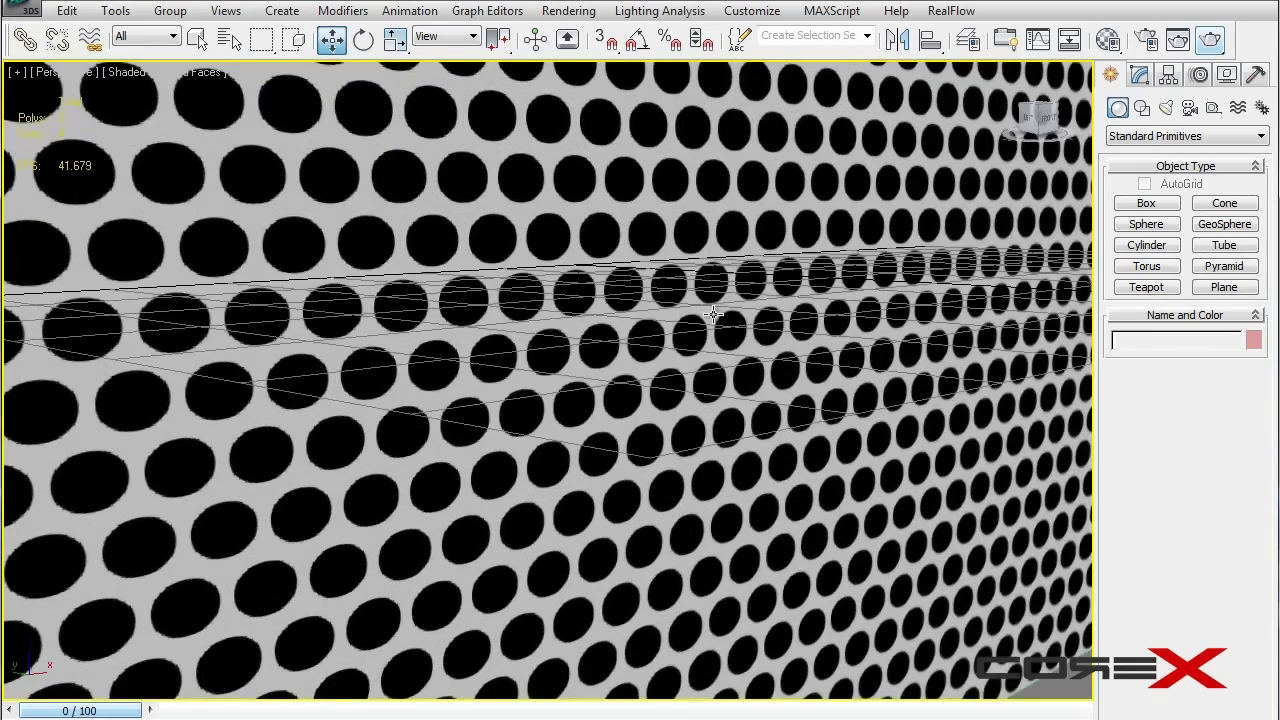
scroll(700, 314, up, 3)
scroll(628, 318, down, 3)
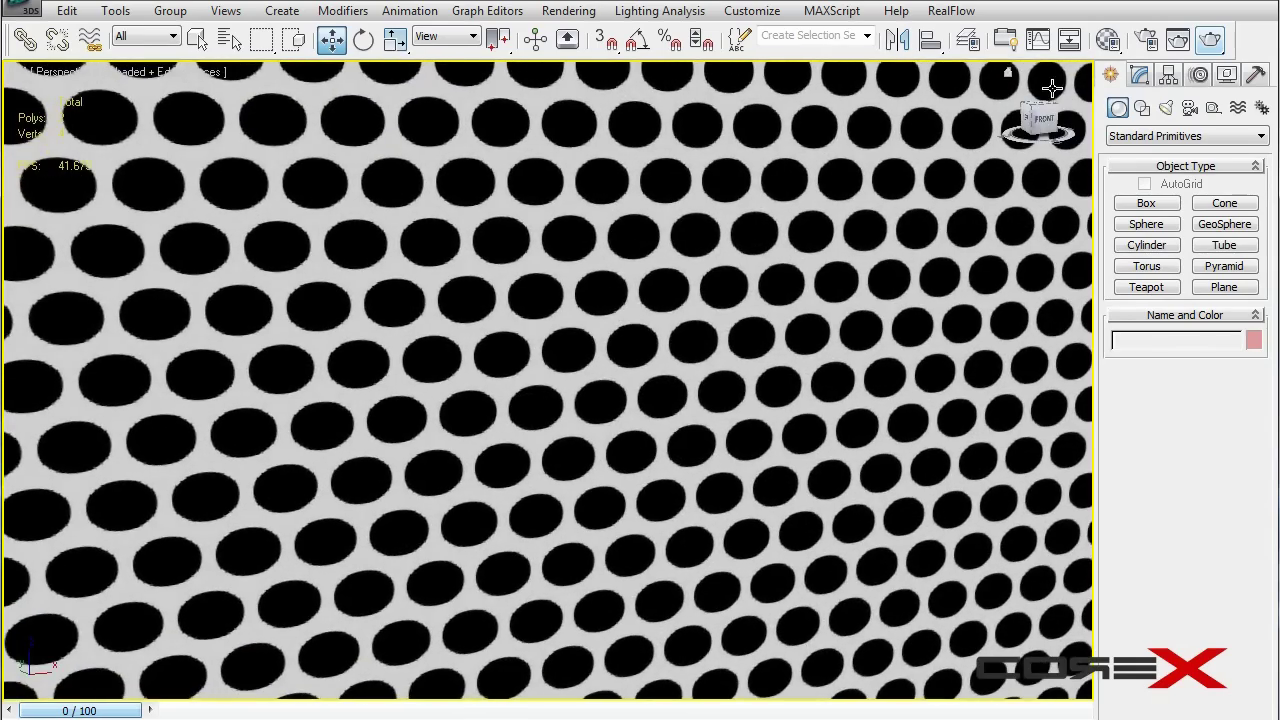
click(1210, 39)
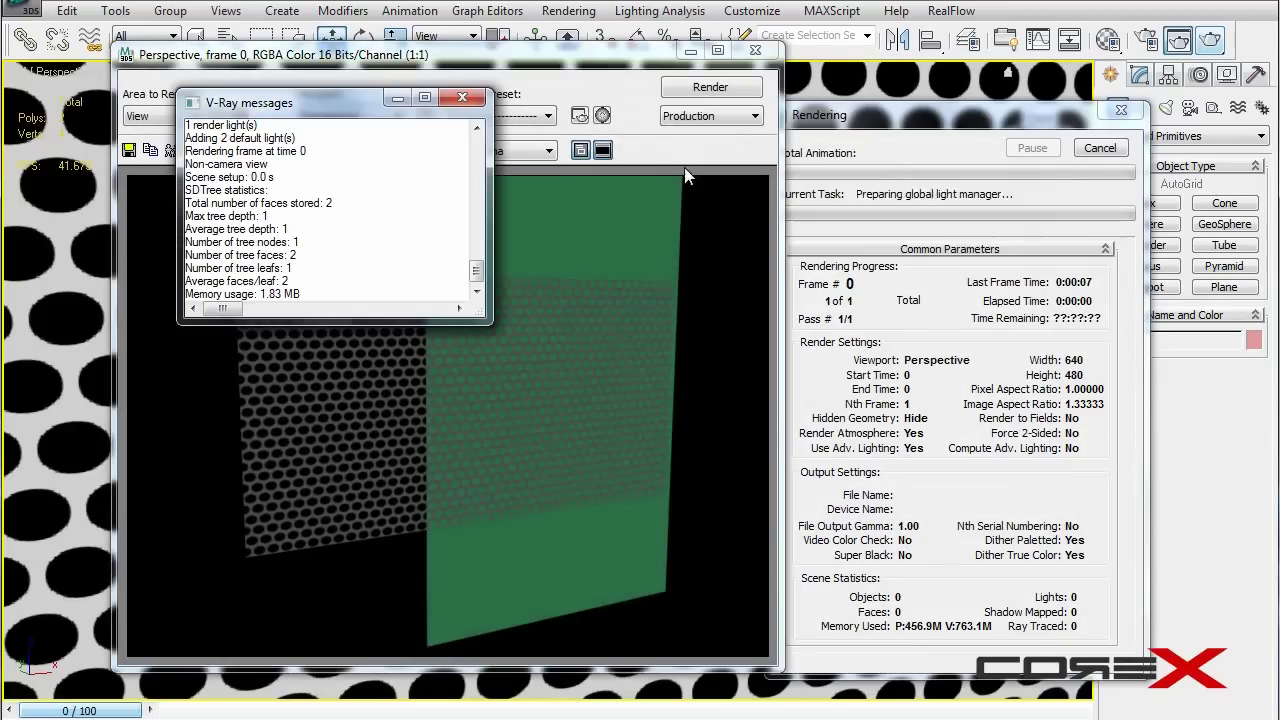
click(463, 98)
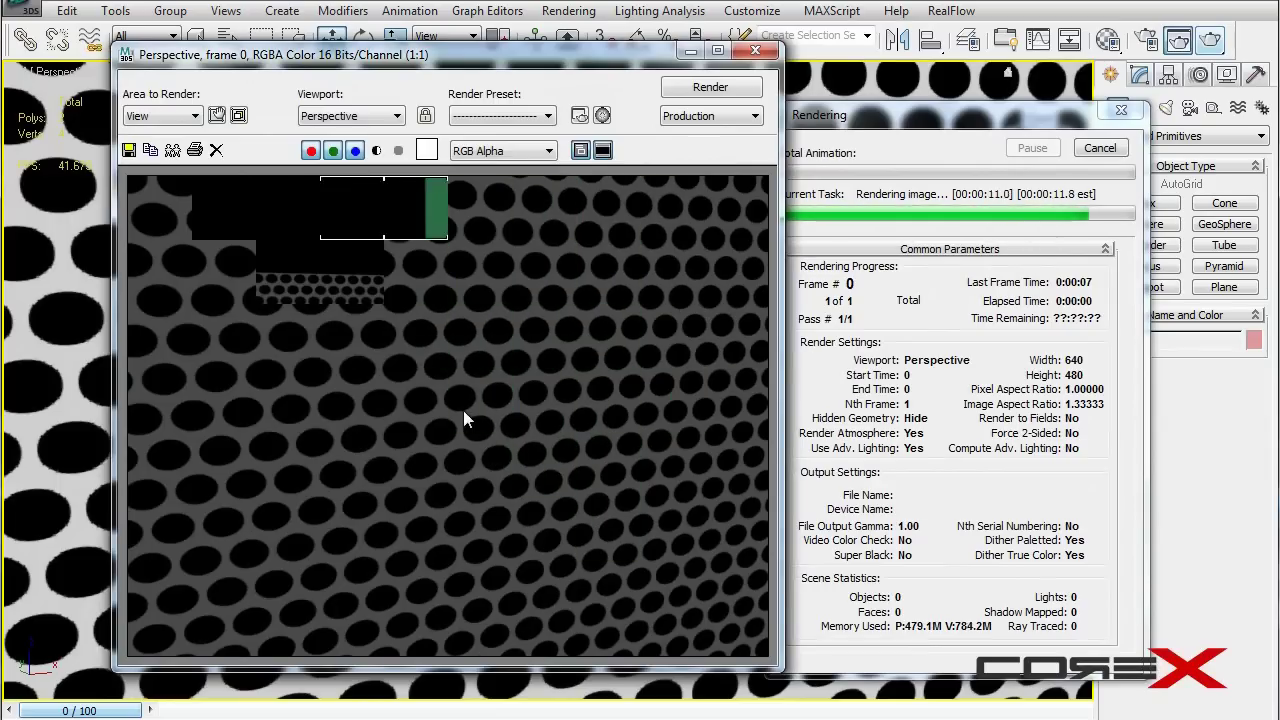
click(757, 49)
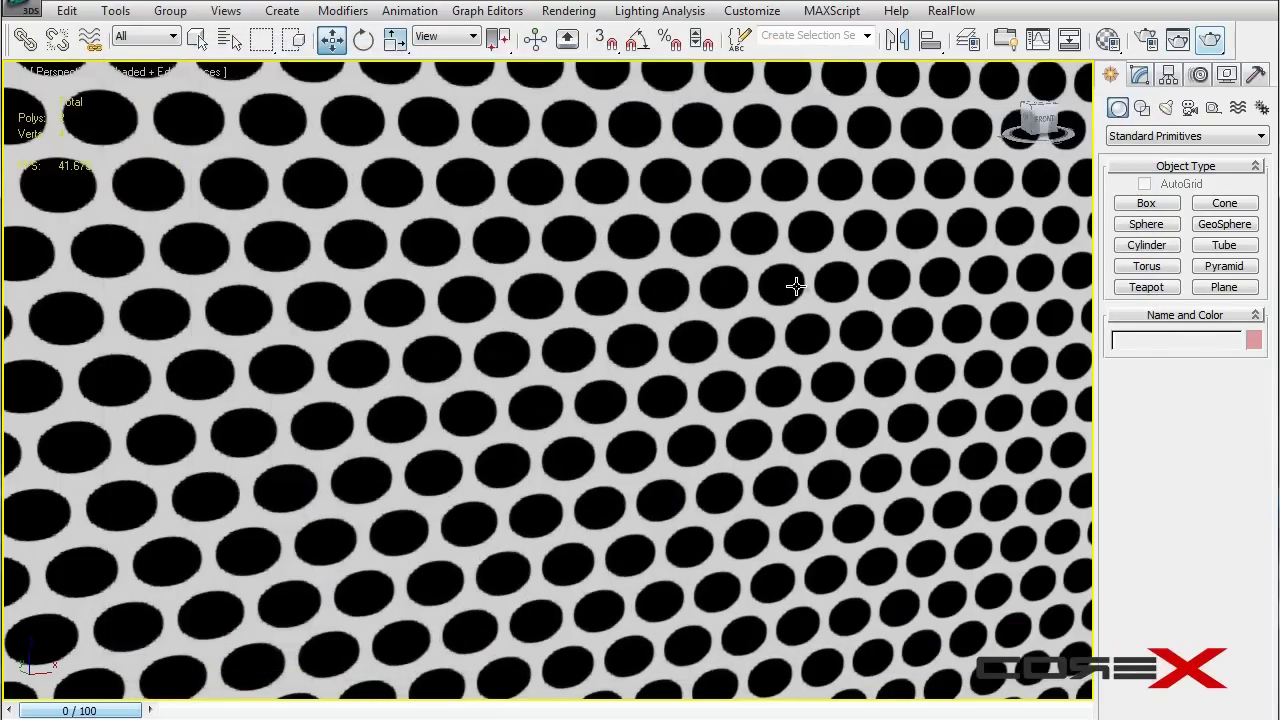
Bring the whole grille plane back into view and select it
scroll(785, 283, down, 6)
alt+middle_drag(575, 313, 669, 331)
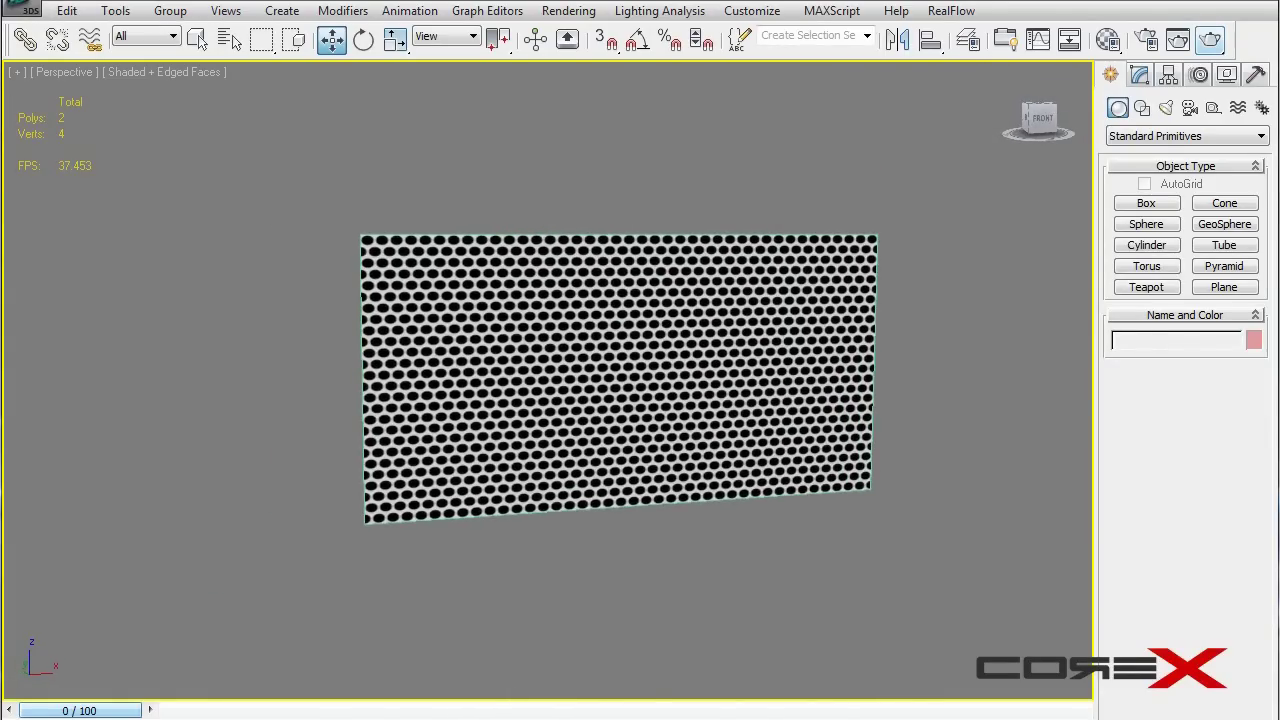
click(625, 266)
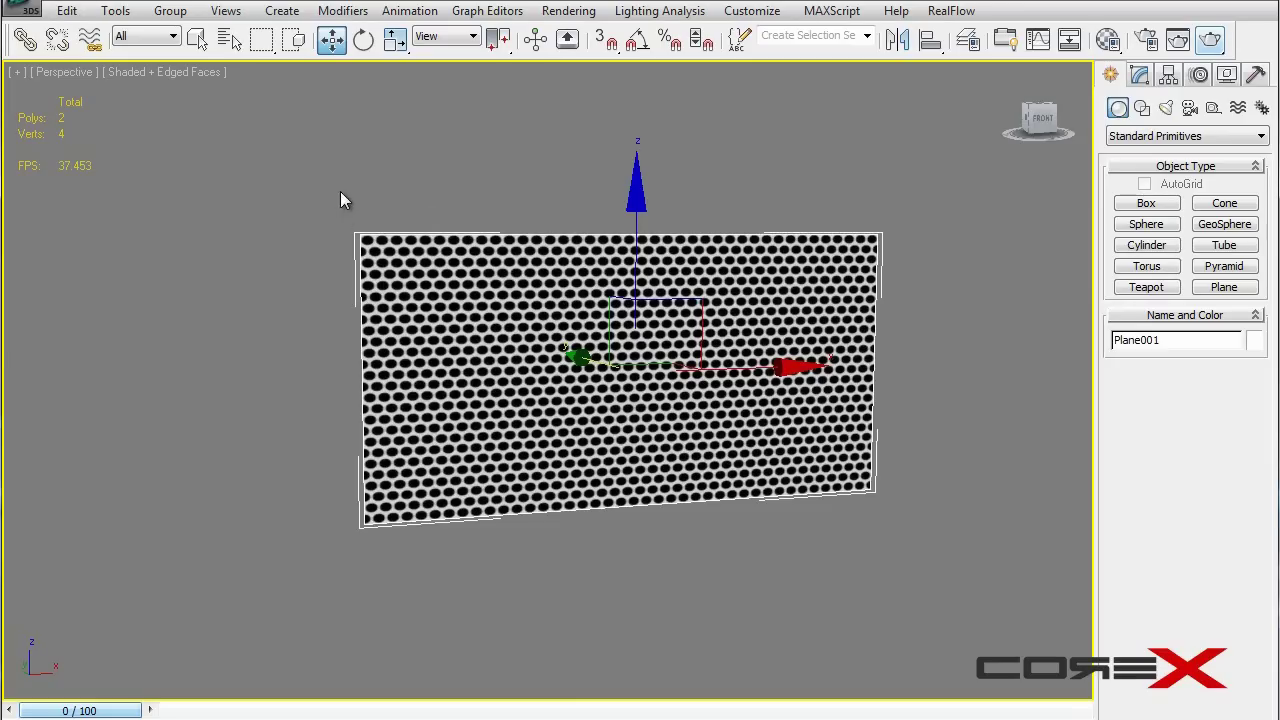